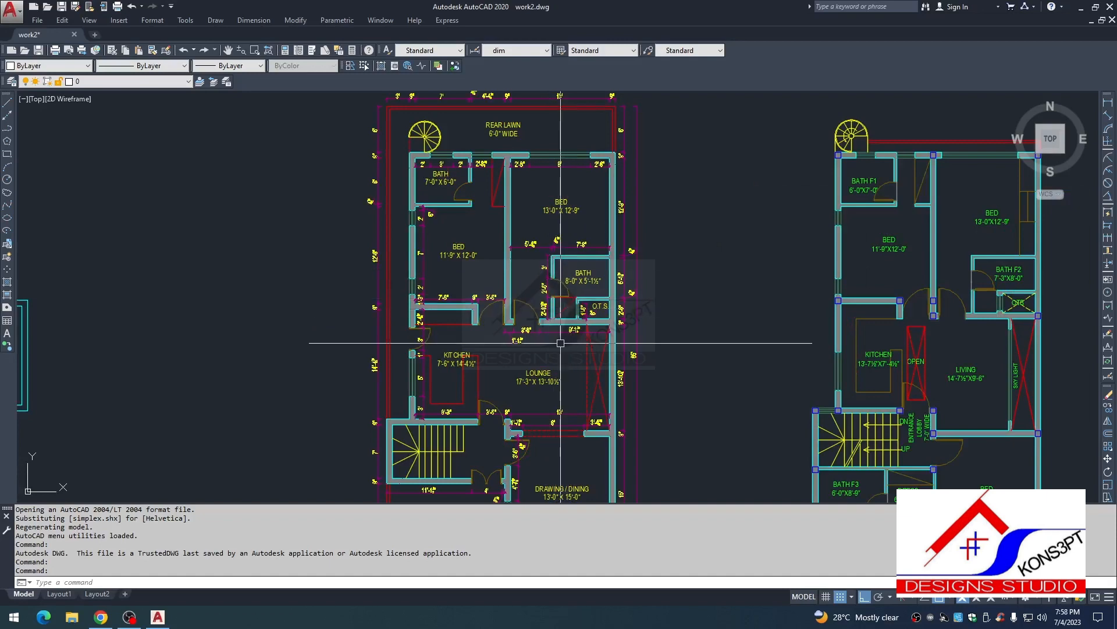
Step: Examine the ground floor plan's rooms, doors and stair area, ending at the rear bedroom's window opening
{"action": "scroll", "coordinate": [518, 342], "scroll_direction": "down", "scroll_amount": 4}
{"action": "scroll", "coordinate": [499, 346], "scroll_direction": "up", "scroll_amount": 3}
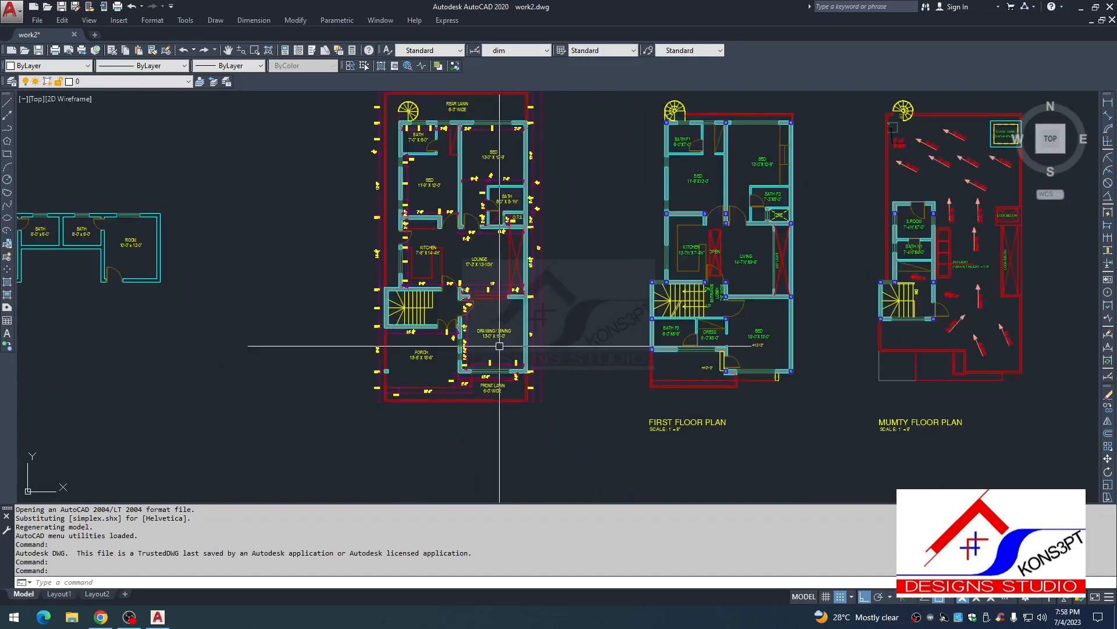
{"action": "scroll", "coordinate": [499, 345], "scroll_direction": "up", "scroll_amount": 3}
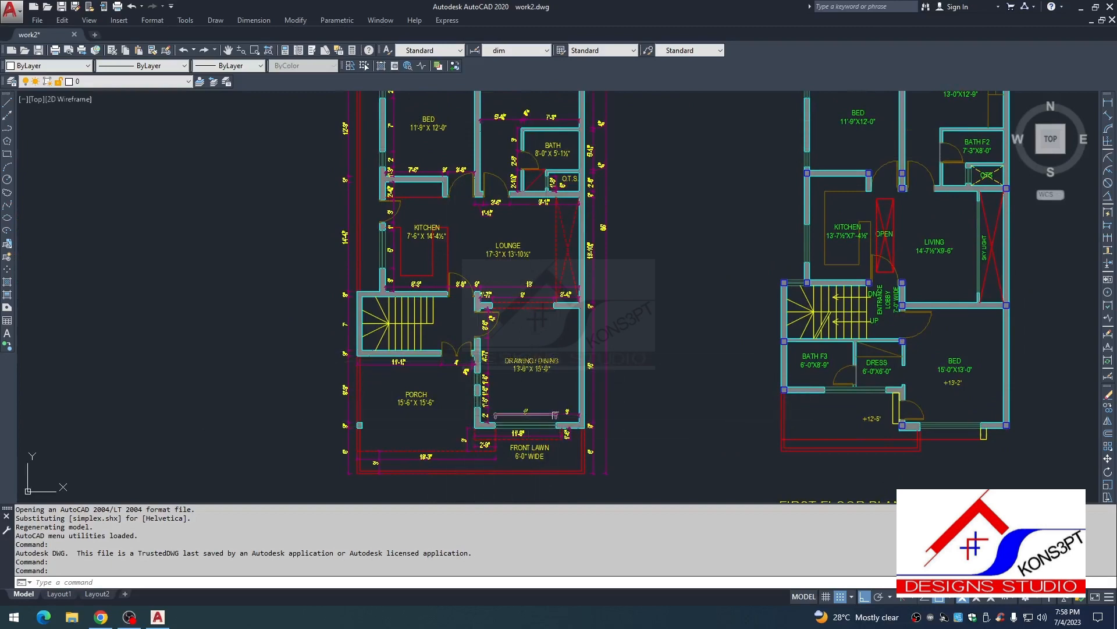
{"action": "scroll", "coordinate": [525, 411], "scroll_direction": "down", "scroll_amount": 1}
{"action": "scroll", "coordinate": [499, 304], "scroll_direction": "up", "scroll_amount": 3}
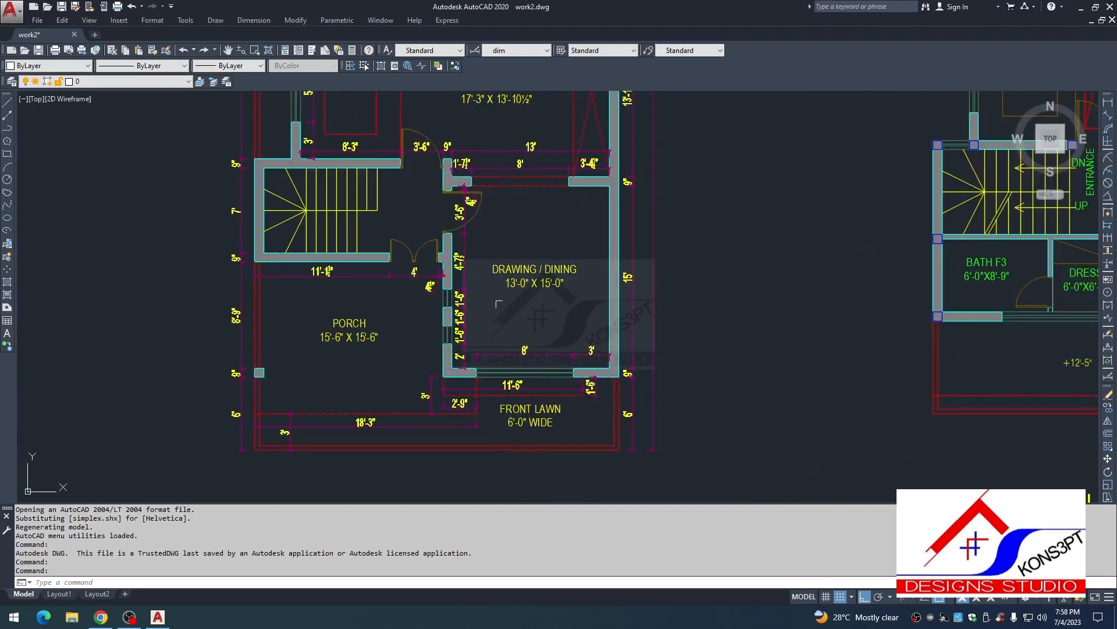
{"action": "middle_click_drag", "start_coordinate": [499, 304], "coordinate": [534, 414]}
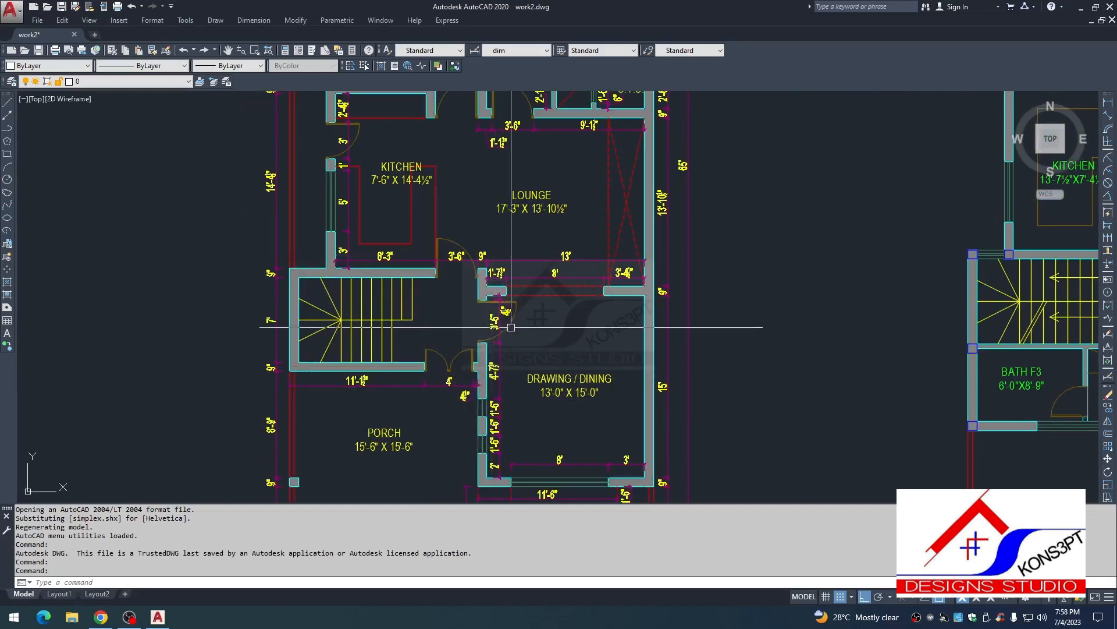
{"action": "scroll", "coordinate": [511, 327], "scroll_direction": "down", "scroll_amount": 1}
{"action": "scroll", "coordinate": [509, 340], "scroll_direction": "up", "scroll_amount": 2}
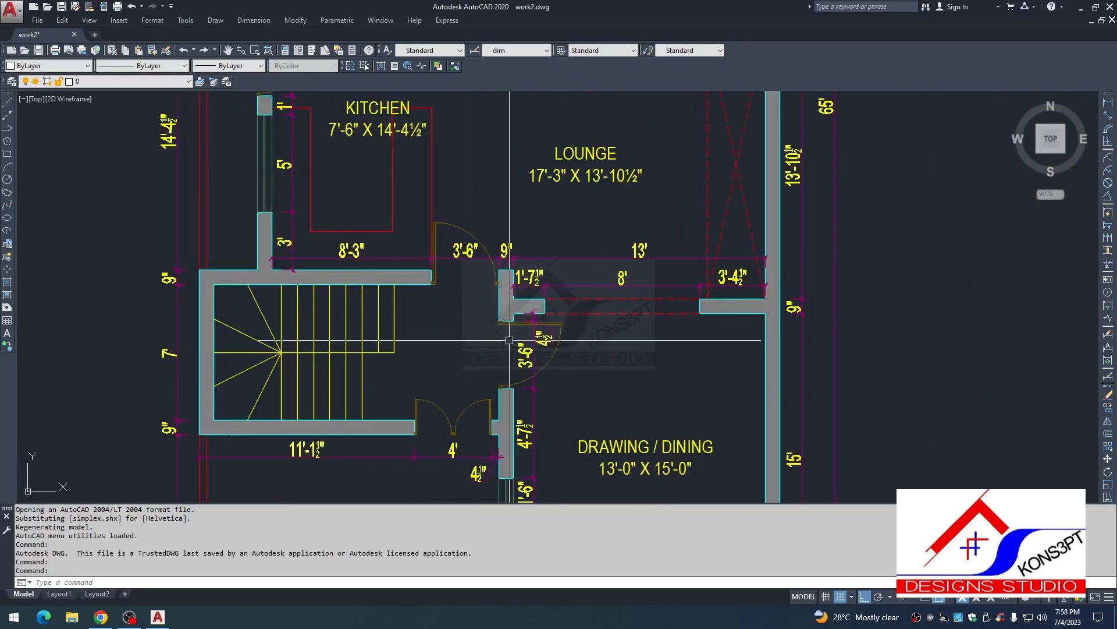
{"action": "middle_click_drag", "start_coordinate": [507, 341], "coordinate": [490, 298]}
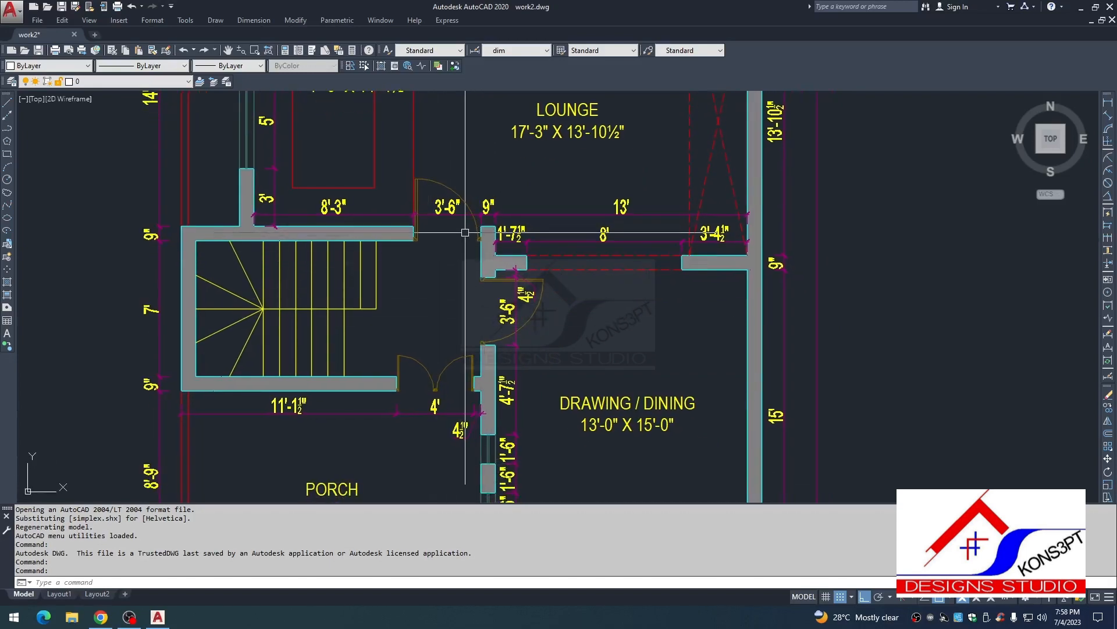
{"action": "scroll", "coordinate": [466, 232], "scroll_direction": "down", "scroll_amount": 3}
{"action": "scroll", "coordinate": [409, 263], "scroll_direction": "up", "scroll_amount": 1}
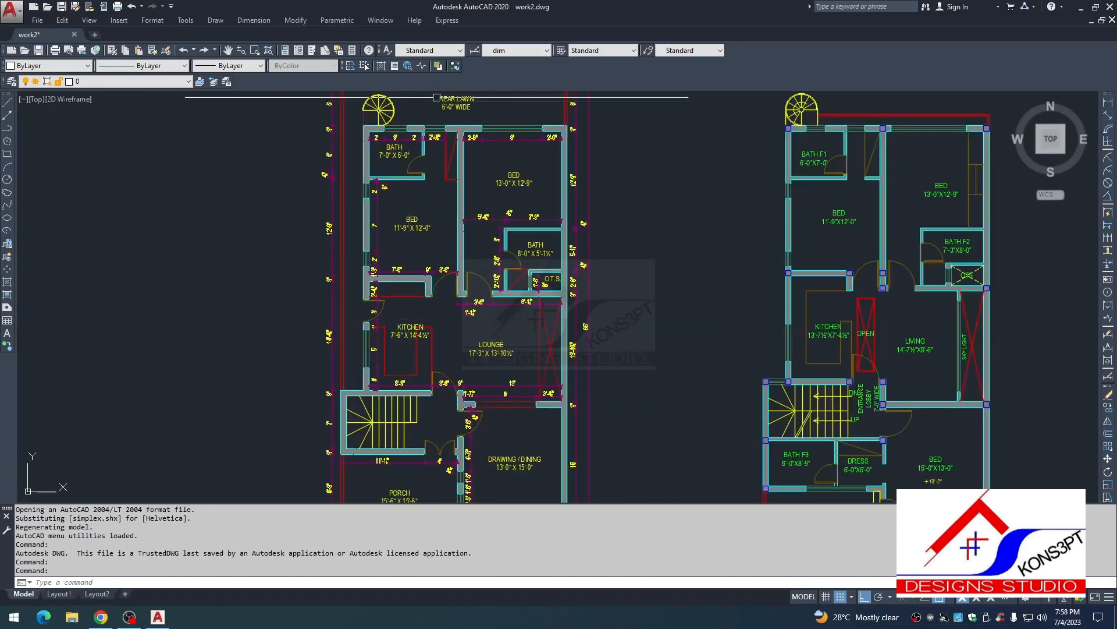
{"action": "scroll", "coordinate": [469, 165], "scroll_direction": "up", "scroll_amount": 2}
{"action": "scroll", "coordinate": [496, 211], "scroll_direction": "down", "scroll_amount": 4}
{"action": "middle_click_drag", "start_coordinate": [539, 236], "coordinate": [468, 222]}
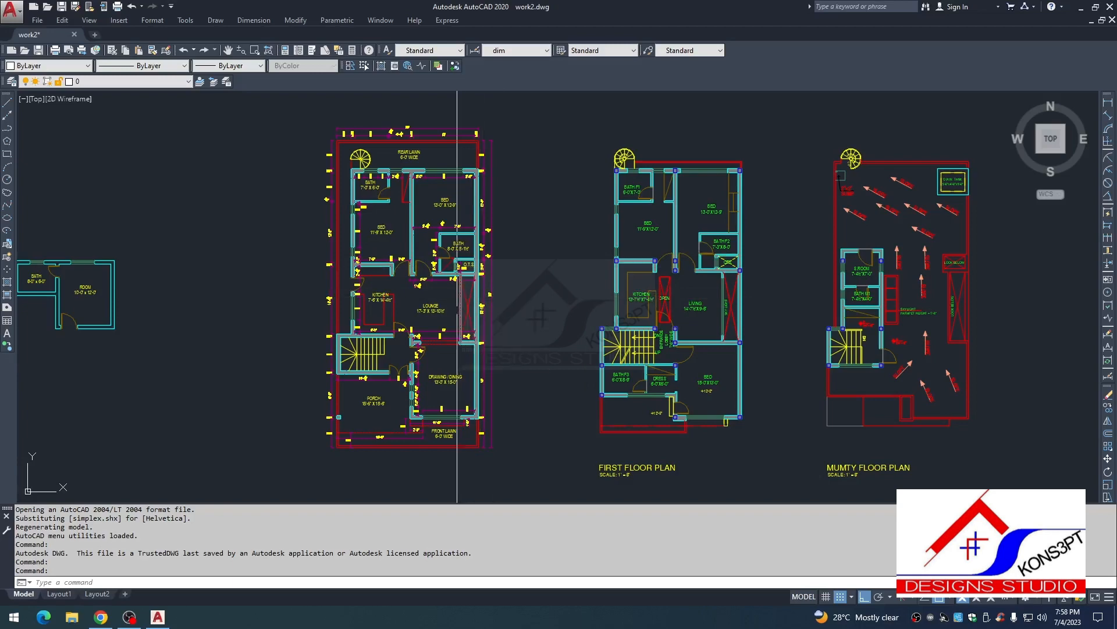
{"action": "scroll", "coordinate": [457, 163], "scroll_direction": "up", "scroll_amount": 6}
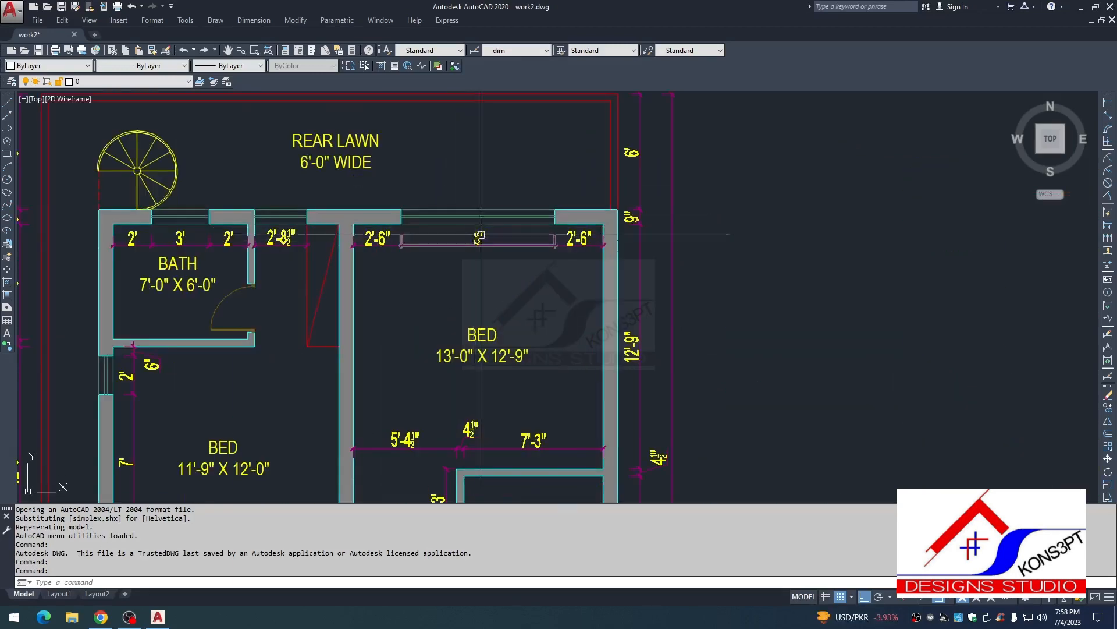
{"action": "left_click", "coordinate": [472, 236]}
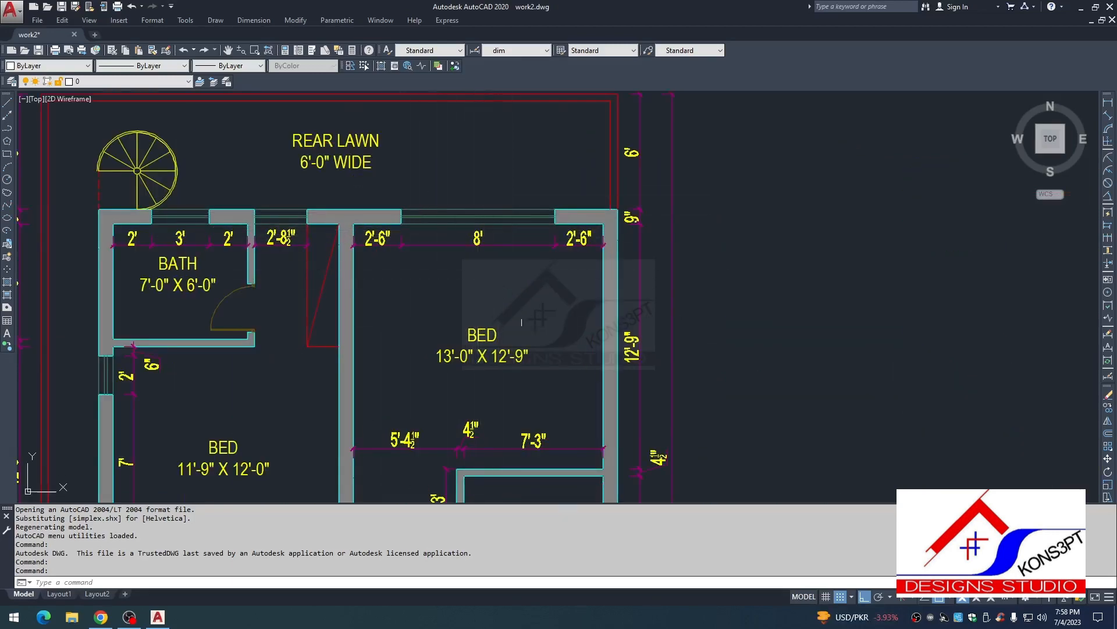
Step: Draw a horizontal line in the empty space between the ground floor and first floor plans
{"action": "scroll", "coordinate": [521, 322], "scroll_direction": "down", "scroll_amount": 4}
{"action": "key", "text": "Escape"}
{"action": "type", "text": "l"}
{"action": "key", "text": "Return"}
{"action": "left_click", "coordinate": [510, 335]}
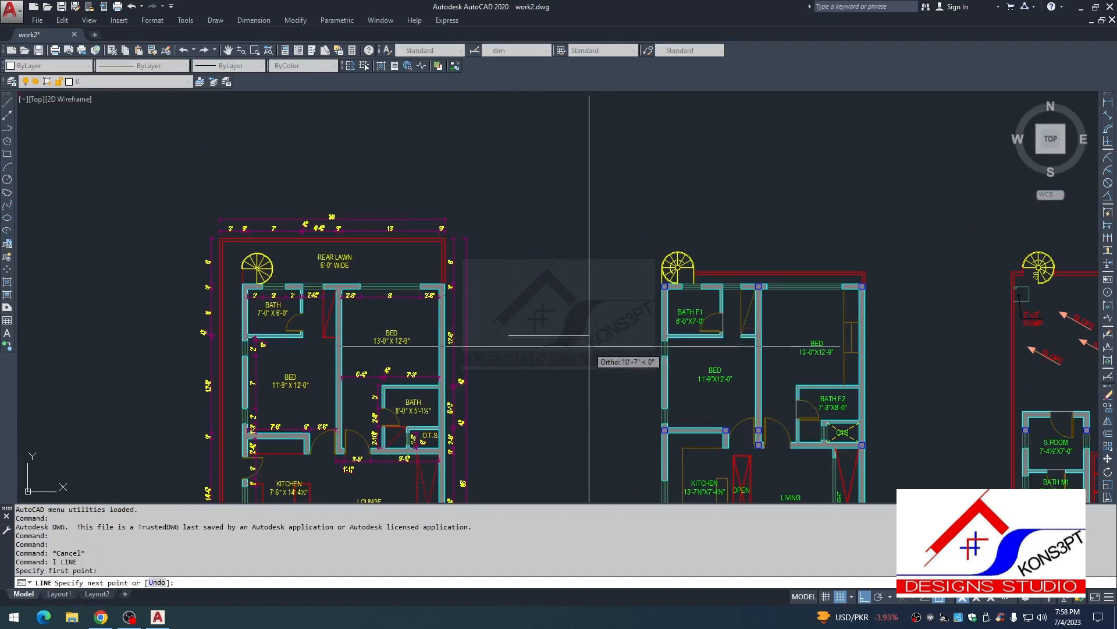
{"action": "left_click", "coordinate": [608, 336]}
{"action": "key", "text": "Escape"}
{"action": "scroll", "coordinate": [611, 332], "scroll_direction": "up", "scroll_amount": 2}
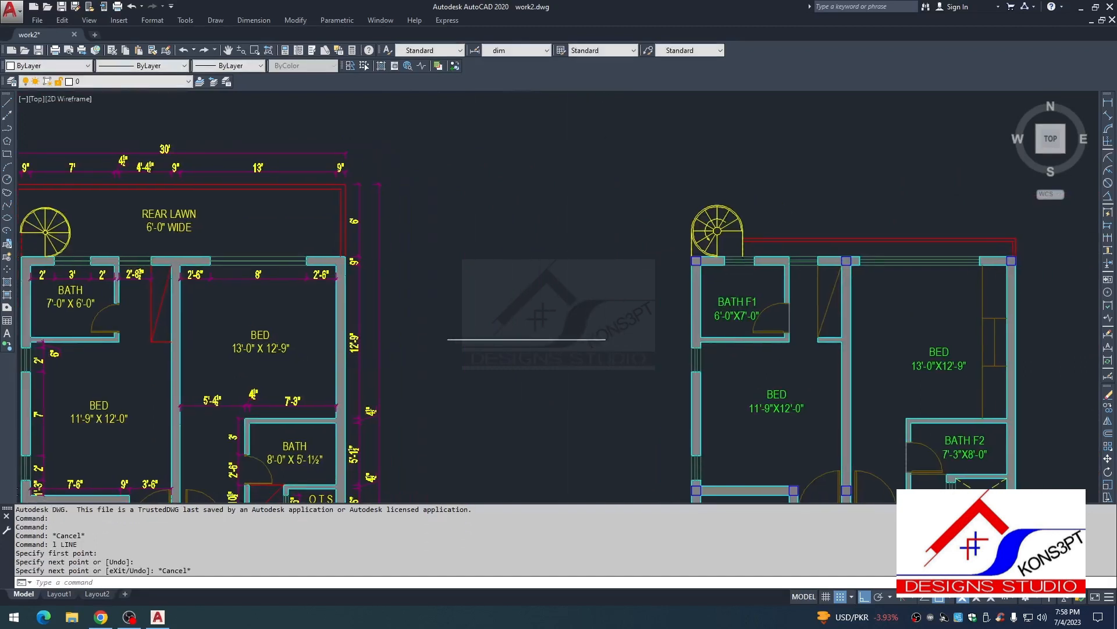
Step: Offset the horizontal line upward by 12 inches
{"action": "type", "text": "o"}
{"action": "key", "text": "Return"}
{"action": "type", "text": "12"}
{"action": "key", "text": "Return"}
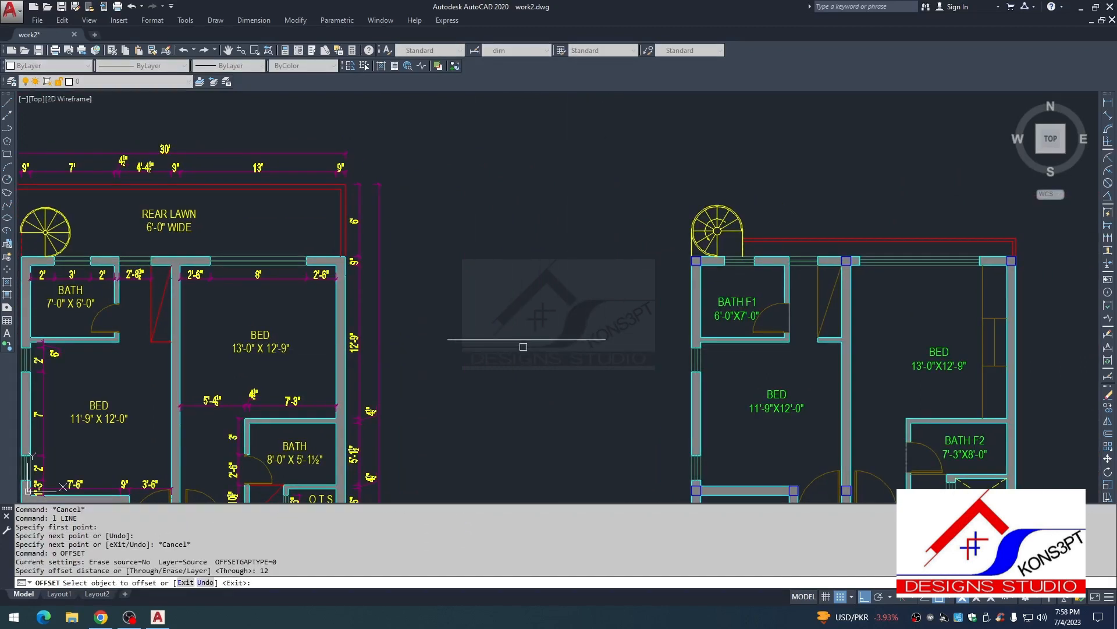
{"action": "left_click", "coordinate": [524, 338]}
{"action": "left_click", "coordinate": [525, 306]}
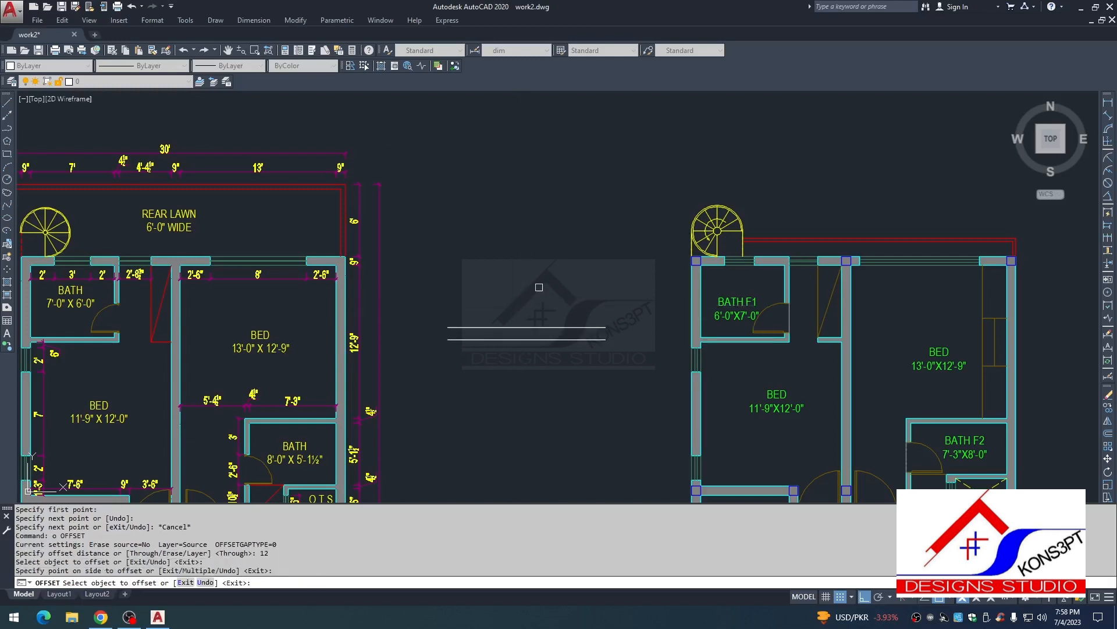
{"action": "key", "text": "Return"}
Step: Offset the original base line upward by 7'
{"action": "key", "text": "Return"}
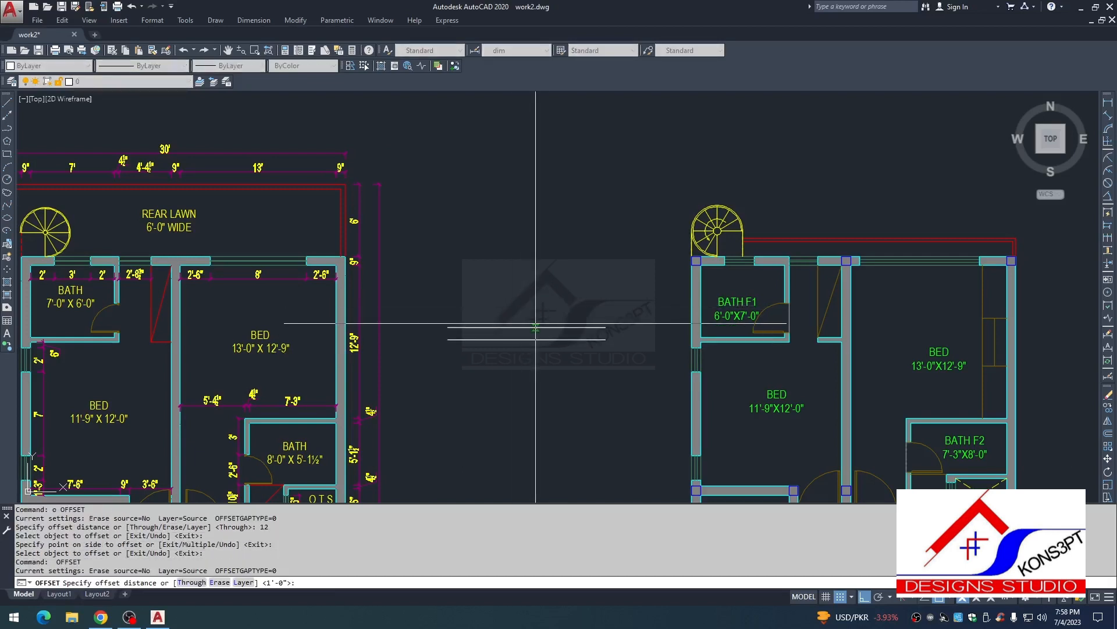
{"action": "type", "text": "7'"}
{"action": "key", "text": "Return"}
{"action": "left_click", "coordinate": [532, 340]}
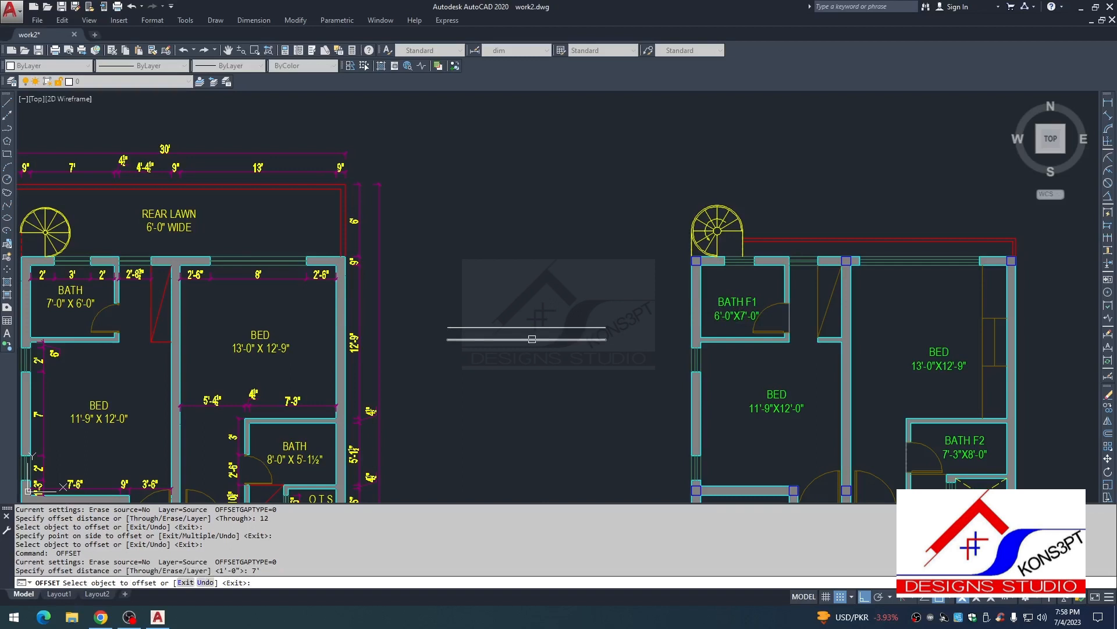
{"action": "left_click", "coordinate": [533, 291]}
{"action": "key", "text": "Escape"}
Step: Add a vertical linear dimension between the top line and the middle line
{"action": "type", "text": "dl"}
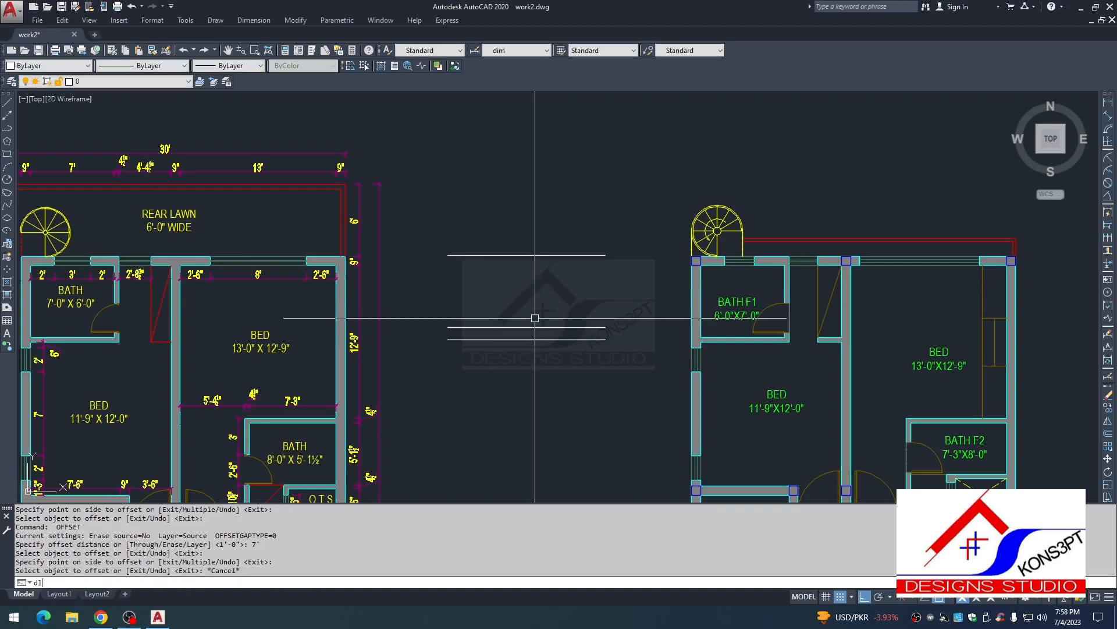
{"action": "type", "text": "i"}
{"action": "key", "text": "Return"}
{"action": "left_click", "coordinate": [536, 255]}
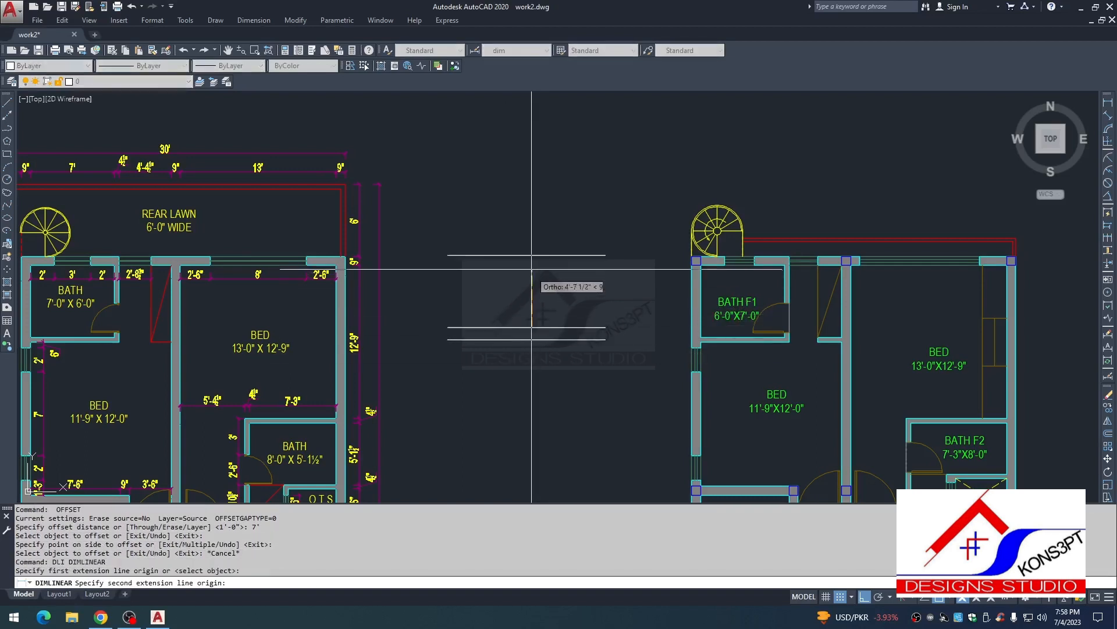
{"action": "left_click", "coordinate": [535, 328]}
{"action": "left_click", "coordinate": [536, 268]}
{"action": "scroll", "coordinate": [532, 303], "scroll_direction": "up", "scroll_amount": 4}
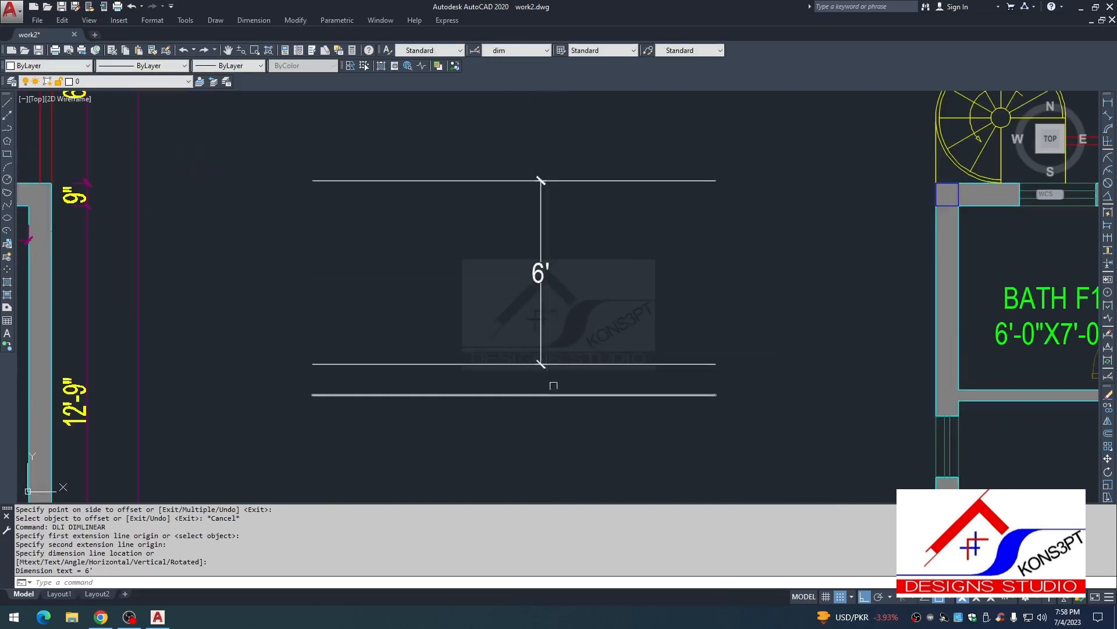
{"action": "key", "text": "Escape"}
{"action": "type", "text": "l"}
{"action": "key", "text": "Return"}
{"action": "key", "text": "Escape"}
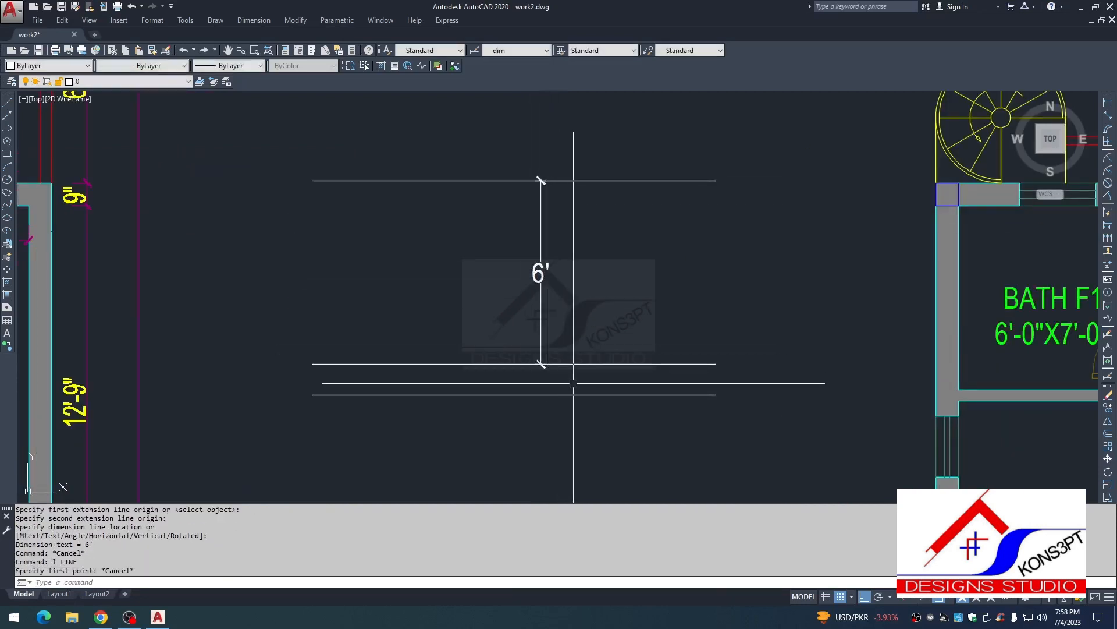
{"action": "type", "text": "tr"}
{"action": "key", "text": "Return"}
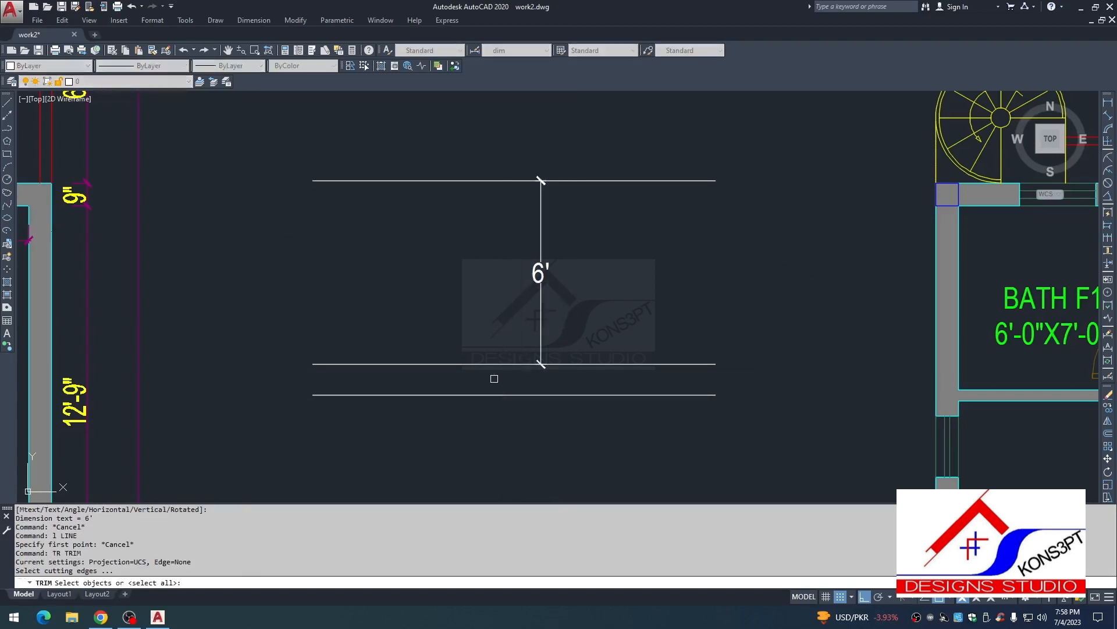
{"action": "key", "text": "Escape"}
Step: Add the multiline text "sill" near the two lower lines
{"action": "type", "text": "t"}
{"action": "key", "text": "Return"}
{"action": "left_click", "coordinate": [494, 378]}
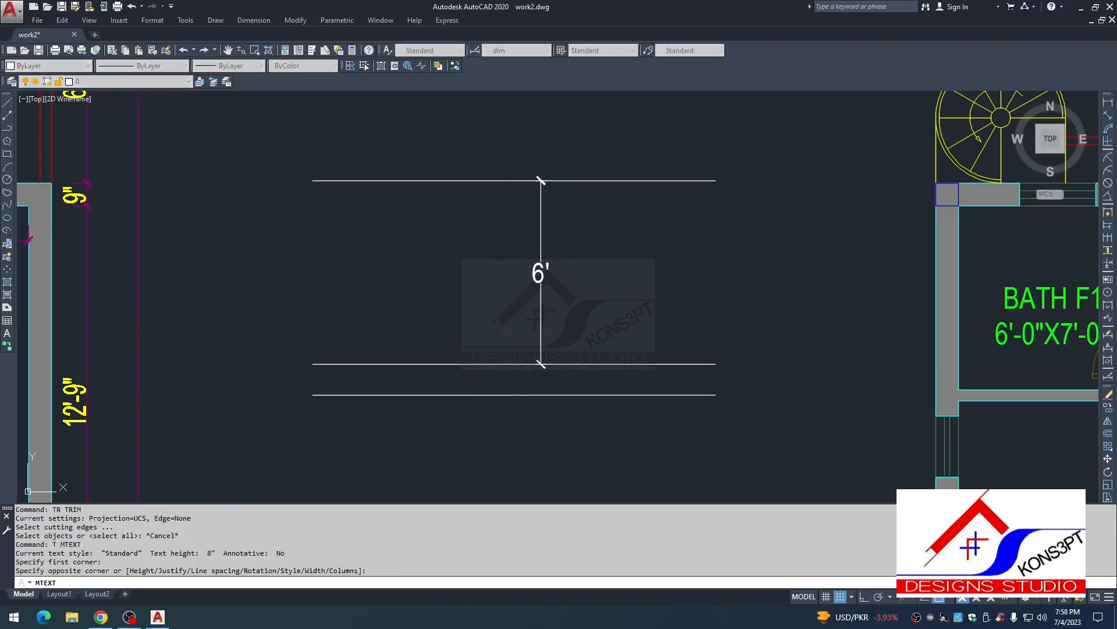
{"action": "left_click", "coordinate": [575, 385]}
{"action": "type", "text": "sill"}
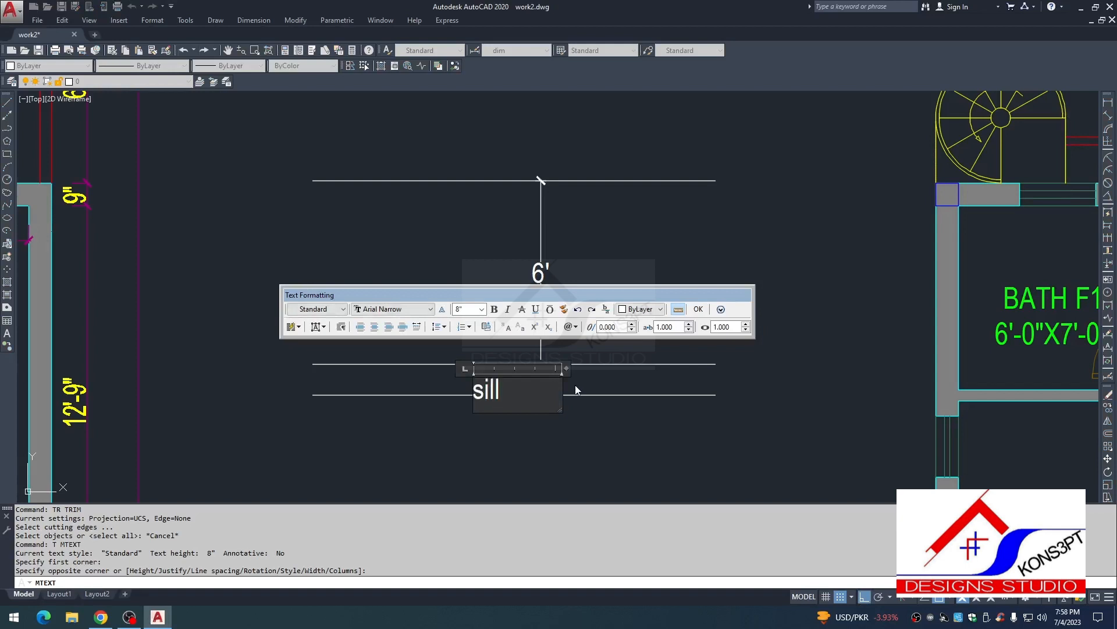
{"action": "left_click", "coordinate": [575, 385]}
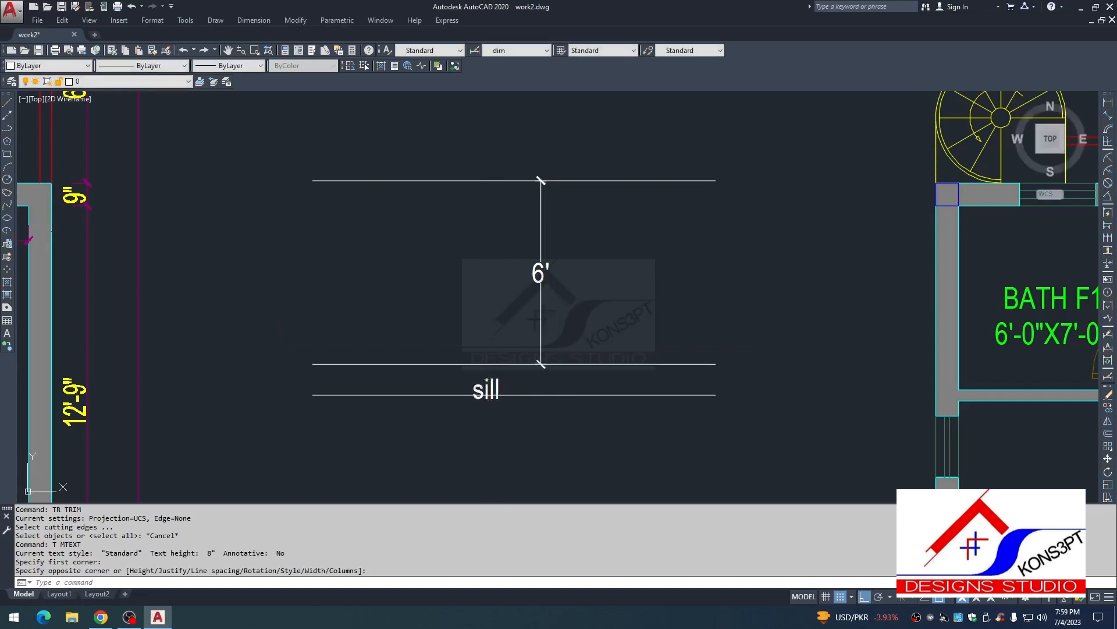
Step: Copy the "sill" label straight up to just above the top line
{"action": "left_click", "coordinate": [494, 384]}
{"action": "type", "text": "co"}
{"action": "key", "text": "Return"}
{"action": "left_click", "coordinate": [494, 382]}
{"action": "left_click", "coordinate": [494, 169]}
{"action": "key", "text": "Escape"}
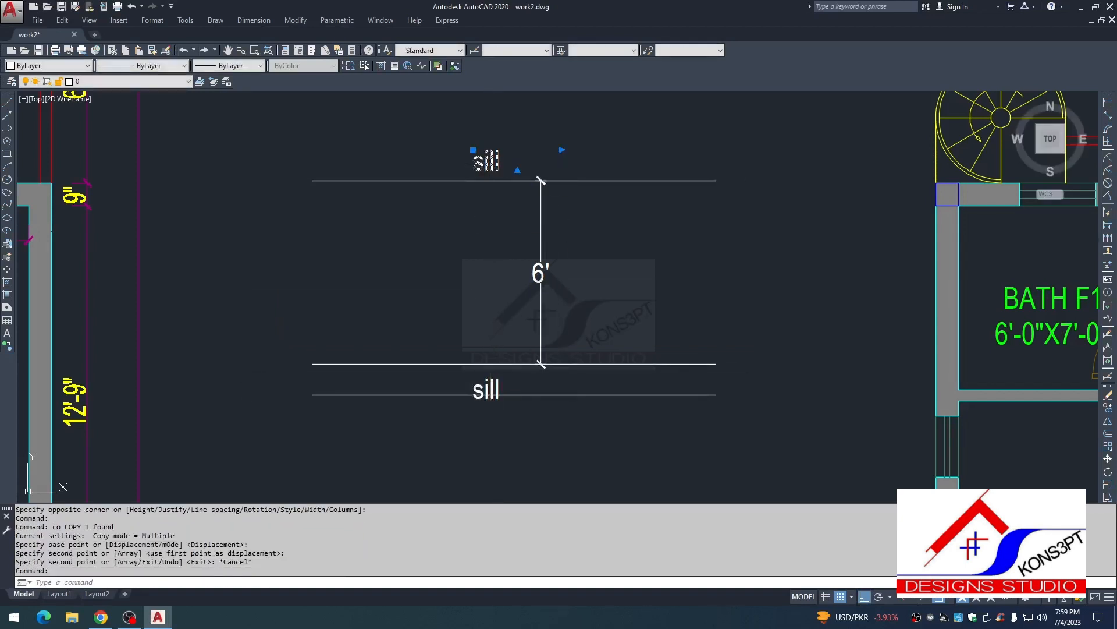
Step: Change the label above the top line to "lintel"
{"action": "double_click", "coordinate": [486, 169]}
{"action": "left_click_drag", "start_coordinate": [514, 167], "coordinate": [401, 170]}
{"action": "type", "text": "lintel"}
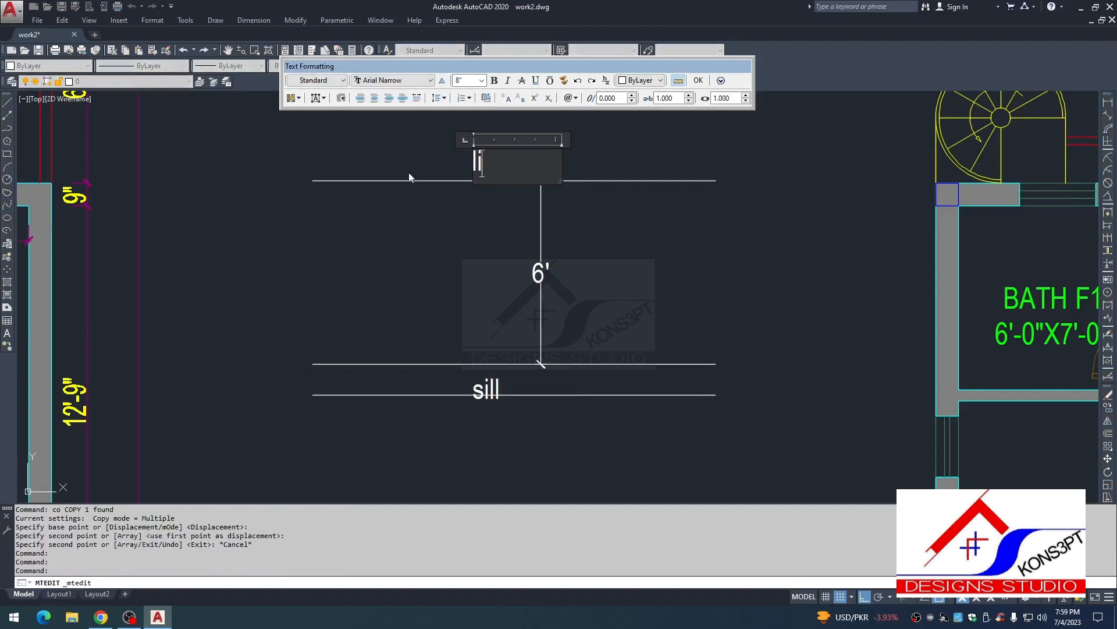
{"action": "left_click", "coordinate": [442, 233]}
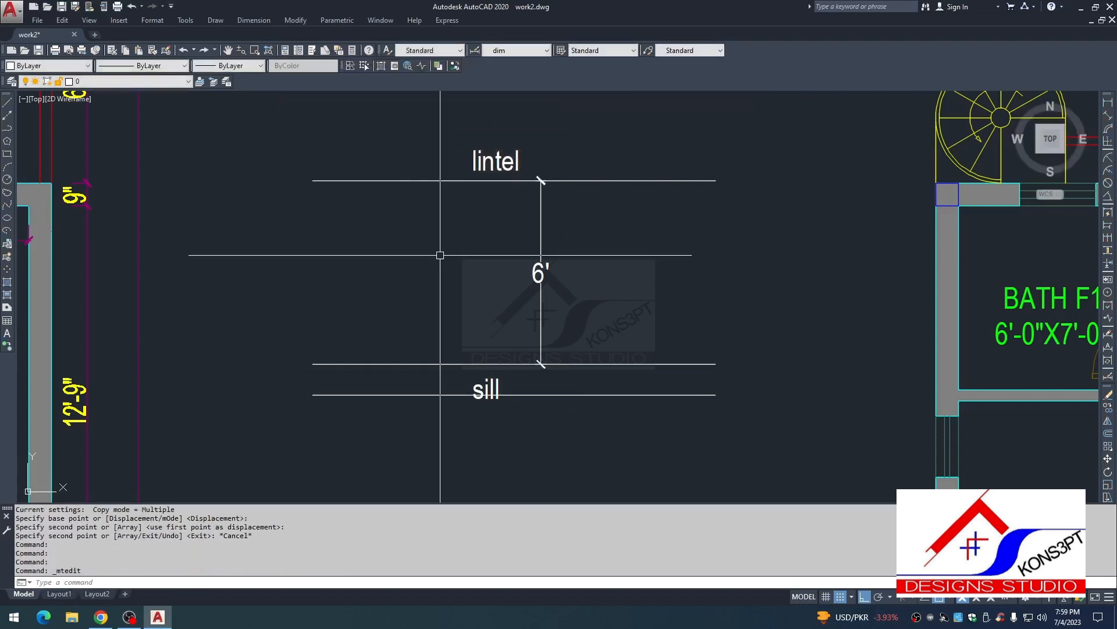
{"action": "key", "text": "Escape"}
Step: Move the lower "sill" label up so it sits between the two lower lines
{"action": "scroll", "coordinate": [568, 402], "scroll_direction": "down", "scroll_amount": 2}
{"action": "middle_click_drag", "start_coordinate": [567, 401], "coordinate": [569, 360]}
{"action": "scroll", "coordinate": [570, 359], "scroll_direction": "up", "scroll_amount": 2}
{"action": "left_click", "coordinate": [490, 352]}
{"action": "type", "text": ","}
{"action": "key", "text": "space"}
{"action": "type", "text": "m"}
{"action": "key", "text": "space"}
{"action": "left_click", "coordinate": [514, 423]}
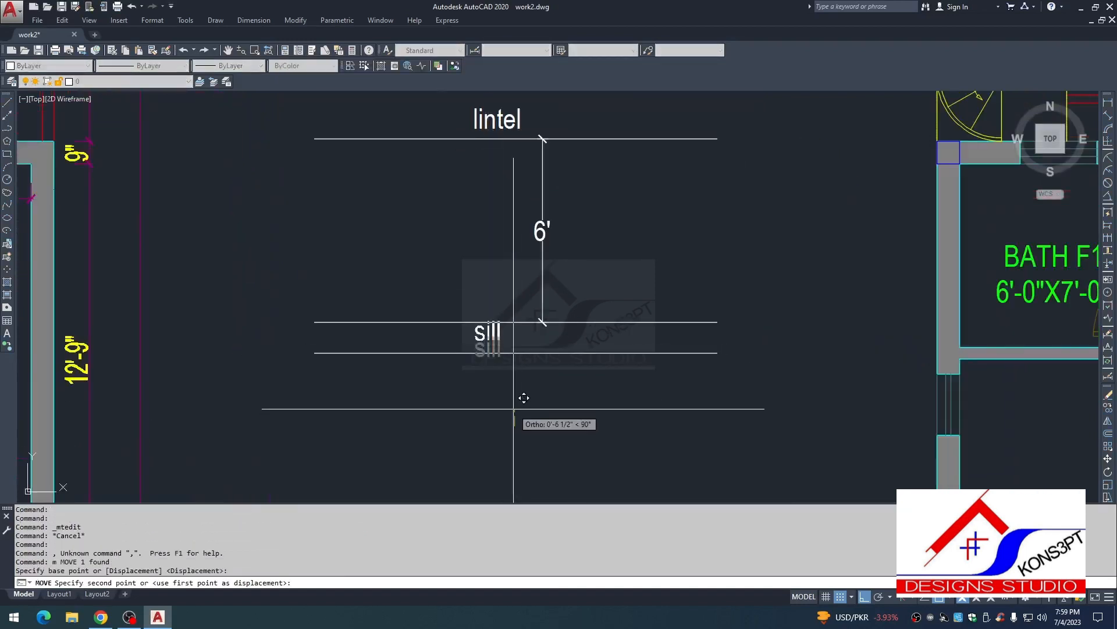
{"action": "left_click", "coordinate": [514, 407]}
{"action": "key", "text": "Escape"}
Step: Copy the "sill" label horizontally past the dimension line and move the copy slightly down toward the base line
{"action": "left_click", "coordinate": [493, 329]}
{"action": "type", "text": "c"}
{"action": "left_click", "coordinate": [529, 422]}
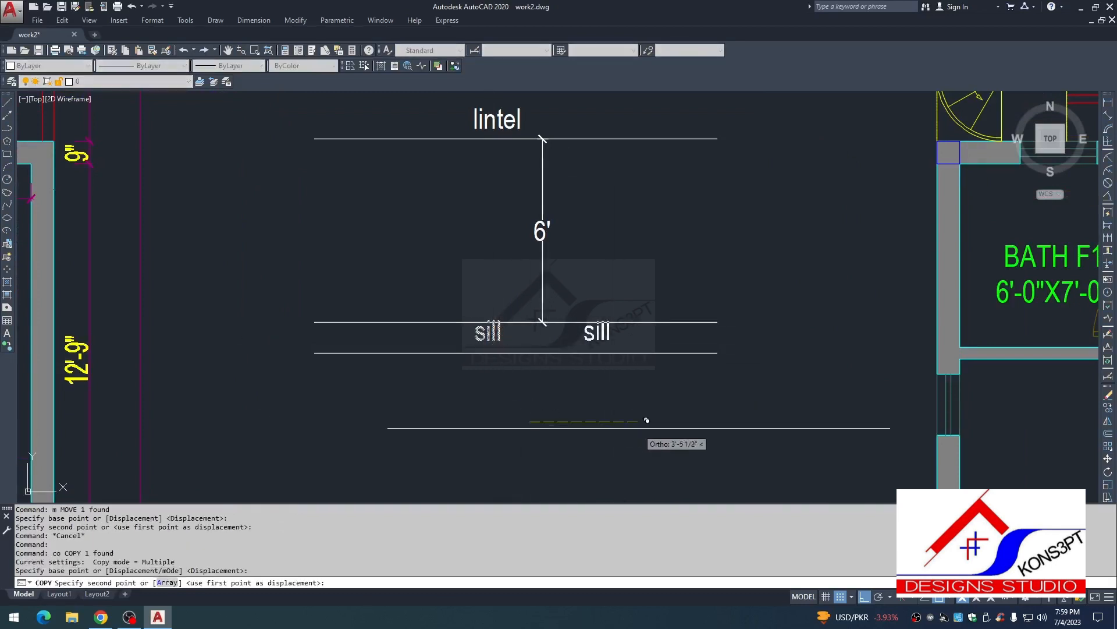
{"action": "left_click", "coordinate": [642, 421]}
{"action": "key", "text": "Escape"}
{"action": "left_click", "coordinate": [605, 341]}
{"action": "type", "text": ", m"}
{"action": "left_click", "coordinate": [627, 412]}
{"action": "key", "text": "Escape"}
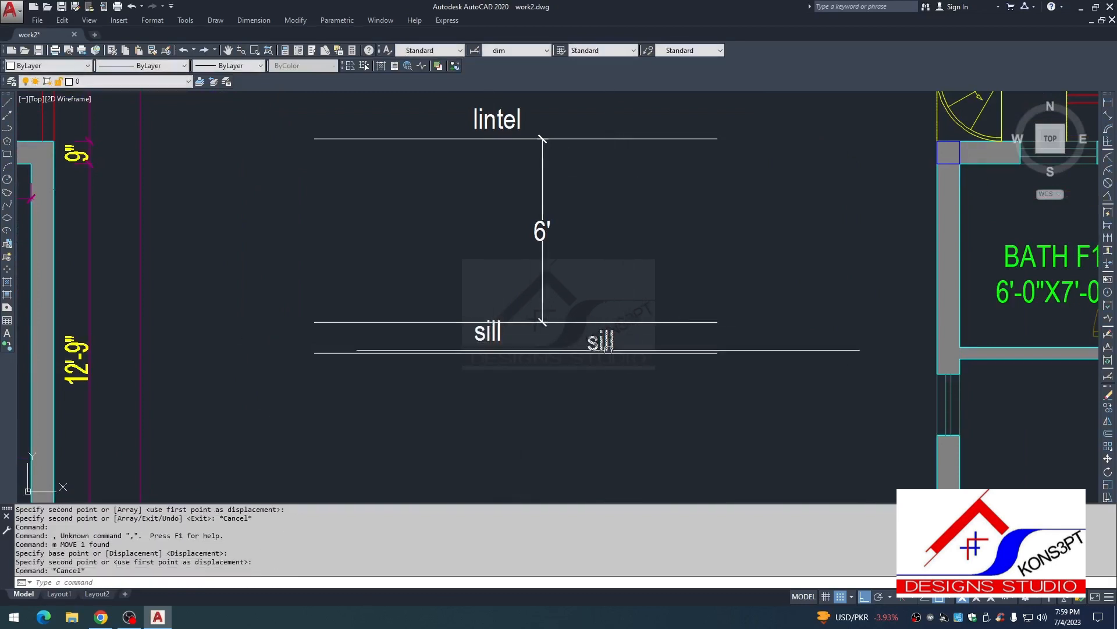
Step: Change the copied label at the base line to "finish floor"
{"action": "double_click", "coordinate": [605, 342]}
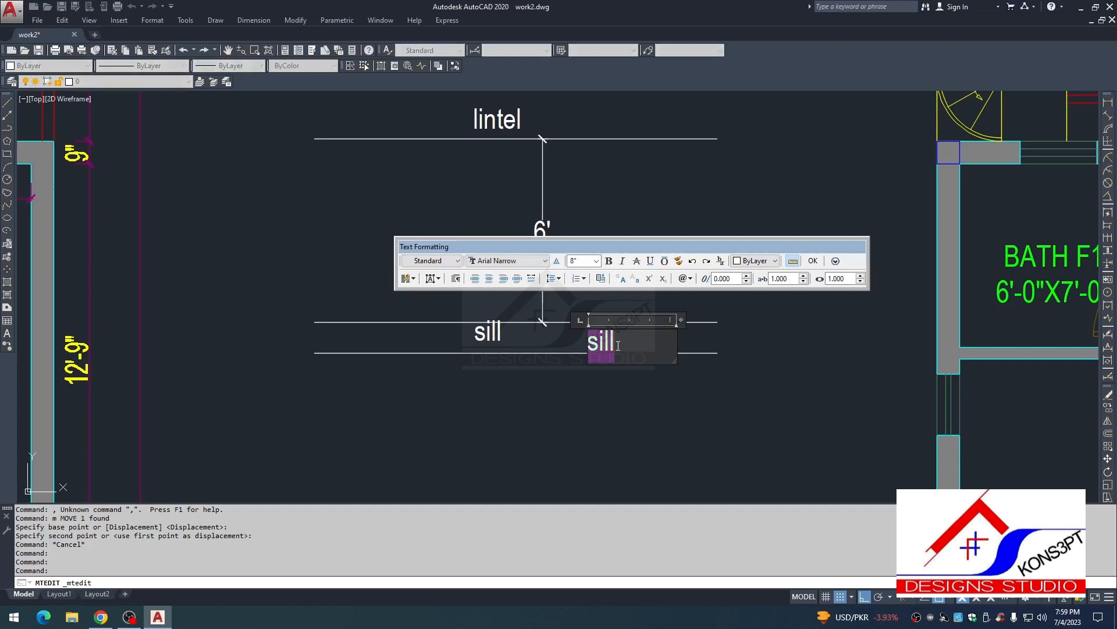
{"action": "type", "text": "finish floor"}
{"action": "key", "text": "Escape"}
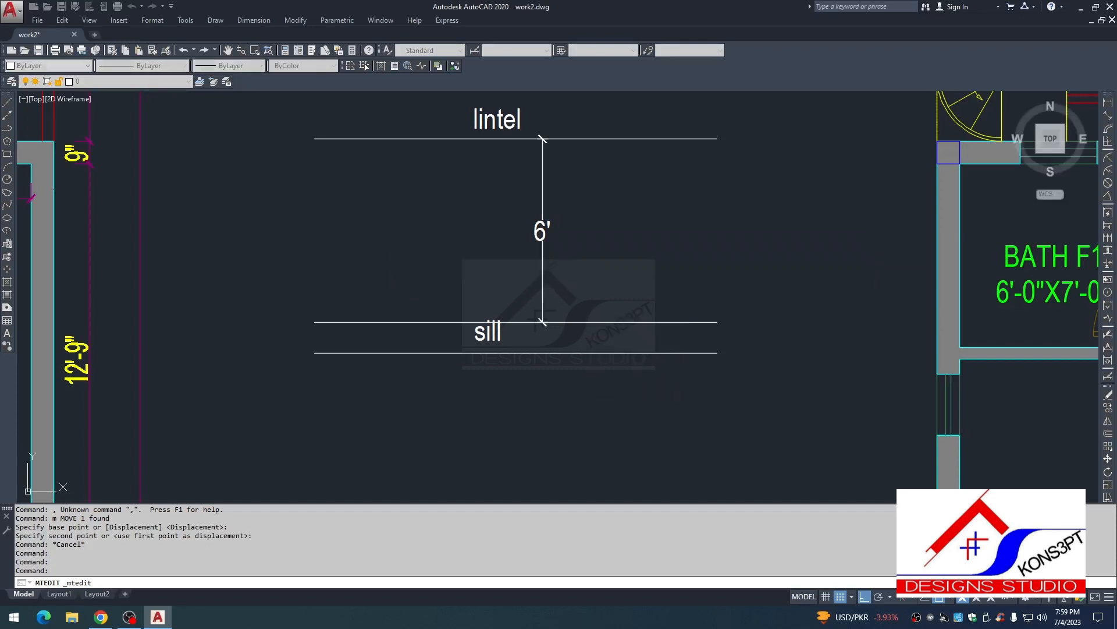
{"action": "scroll", "coordinate": [526, 321], "scroll_direction": "down", "scroll_amount": 3}
{"action": "key", "text": "Escape"}
{"action": "key", "text": "Escape"}
{"action": "key", "text": "Escape"}
{"action": "scroll", "coordinate": [526, 321], "scroll_direction": "down", "scroll_amount": 5}
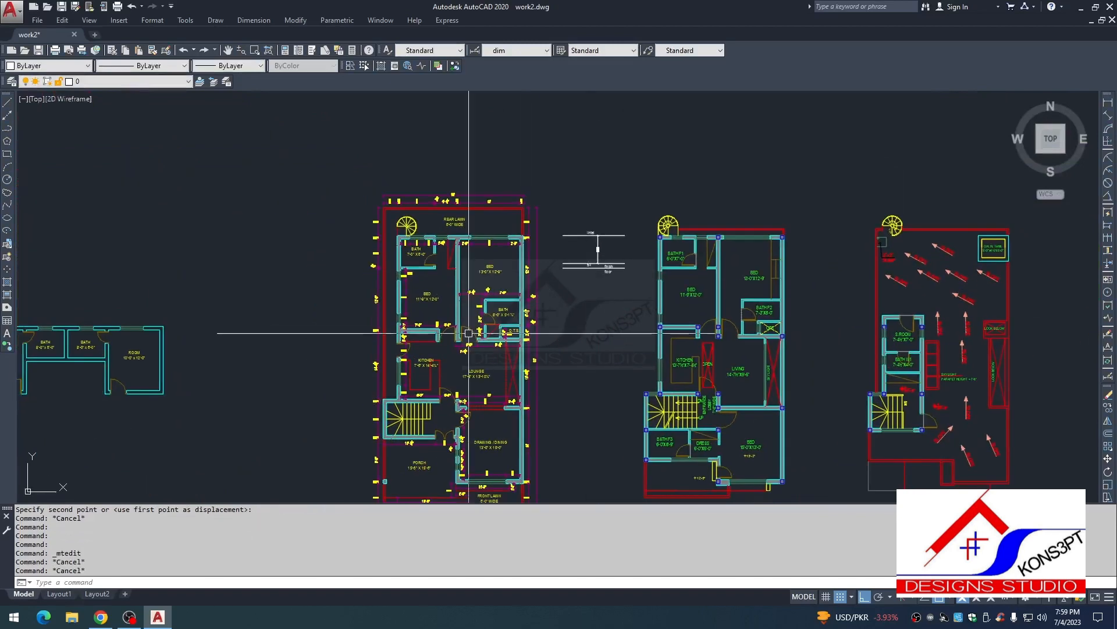
{"action": "scroll", "coordinate": [545, 255], "scroll_direction": "up", "scroll_amount": 2}
{"action": "scroll", "coordinate": [545, 254], "scroll_direction": "up", "scroll_amount": 3}
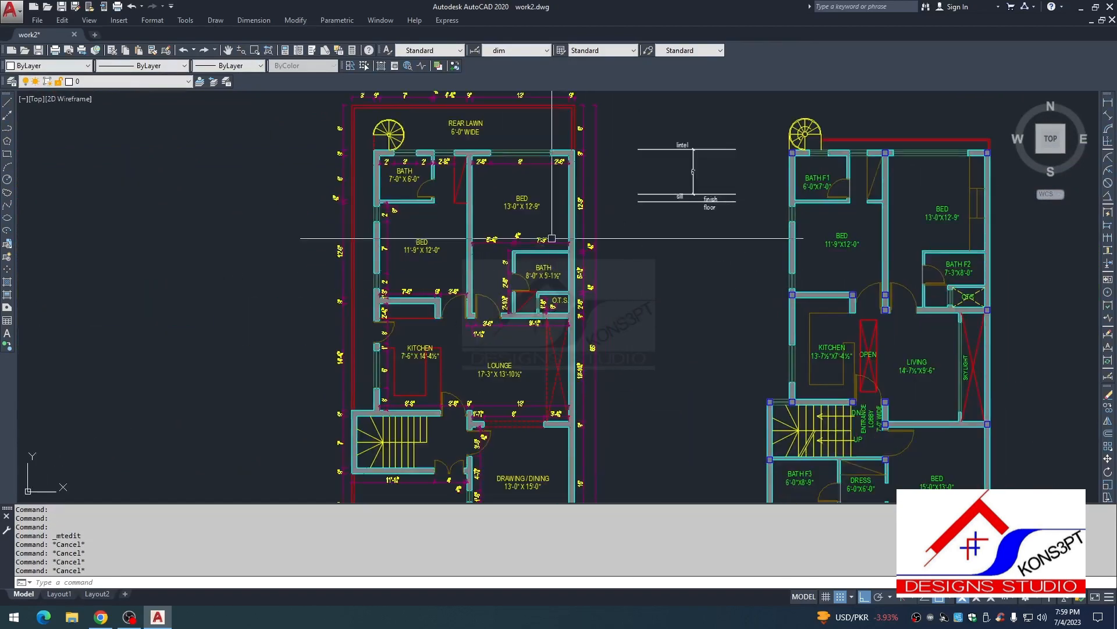
{"action": "scroll", "coordinate": [545, 256], "scroll_direction": "down", "scroll_amount": 3}
{"action": "scroll", "coordinate": [553, 337], "scroll_direction": "up", "scroll_amount": 4}
{"action": "scroll", "coordinate": [558, 317], "scroll_direction": "down", "scroll_amount": 6}
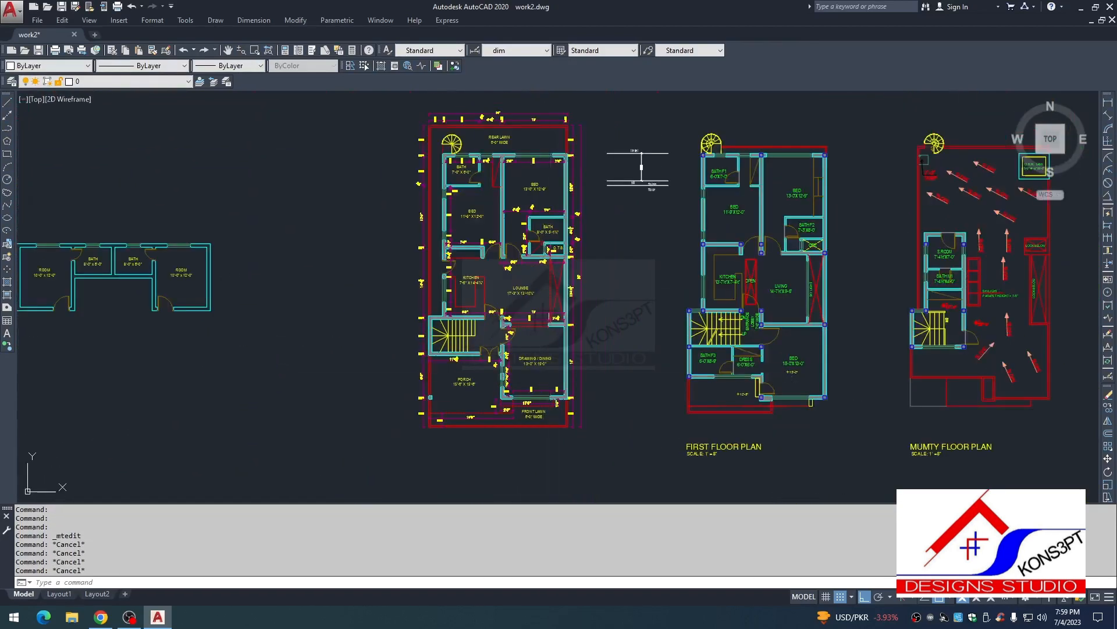
Step: Copy the 13'-0" X 12'-9" BED label down to the front window of the drawing/dining room
{"action": "scroll", "coordinate": [571, 299], "scroll_direction": "up", "scroll_amount": 2}
{"action": "scroll", "coordinate": [524, 245], "scroll_direction": "down", "scroll_amount": 1}
{"action": "scroll", "coordinate": [496, 179], "scroll_direction": "up", "scroll_amount": 3}
{"action": "left_click", "coordinate": [506, 175]}
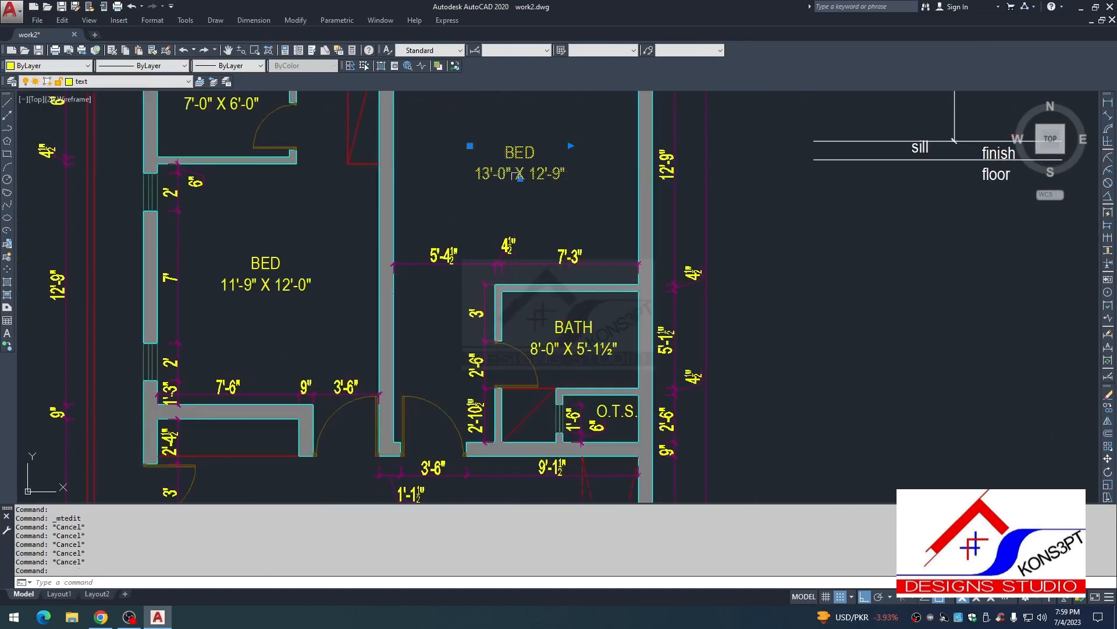
{"action": "type", "text": "co"}
{"action": "key", "text": "space"}
{"action": "left_click", "coordinate": [508, 181]}
{"action": "scroll", "coordinate": [528, 287], "scroll_direction": "down", "scroll_amount": 2}
{"action": "middle_click_drag", "start_coordinate": [521, 356], "coordinate": [508, 177]}
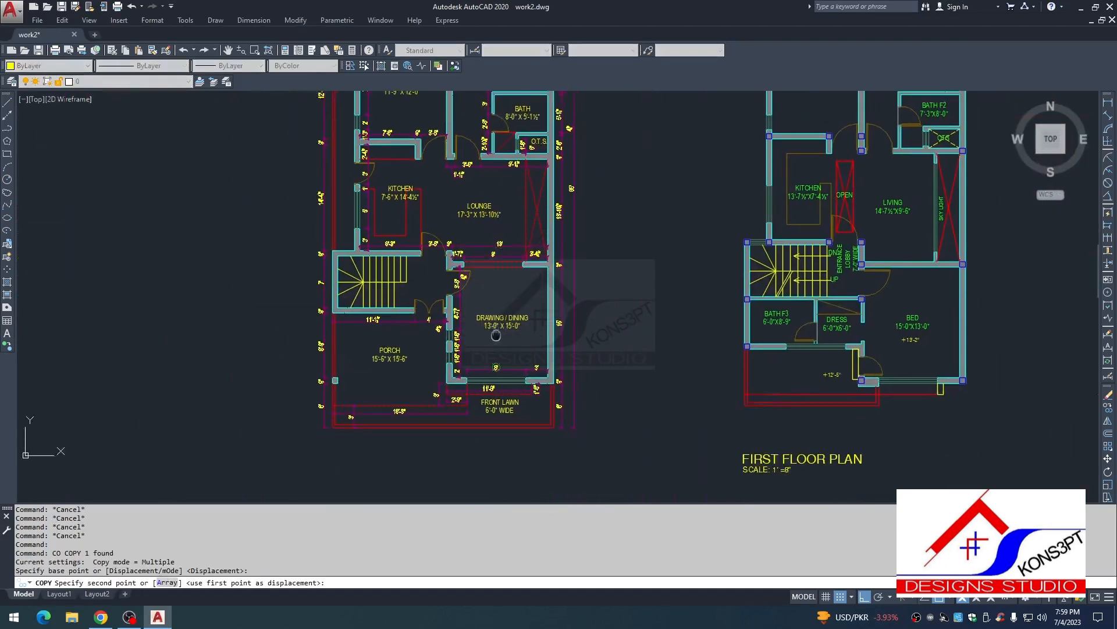
{"action": "scroll", "coordinate": [497, 377], "scroll_direction": "up", "scroll_amount": 4}
{"action": "middle_click_drag", "start_coordinate": [498, 377], "coordinate": [444, 328]}
{"action": "scroll", "coordinate": [514, 292], "scroll_direction": "up", "scroll_amount": 3}
{"action": "left_click", "coordinate": [522, 285]}
{"action": "key", "text": "Escape"}
{"action": "scroll", "coordinate": [511, 326], "scroll_direction": "down", "scroll_amount": 2}
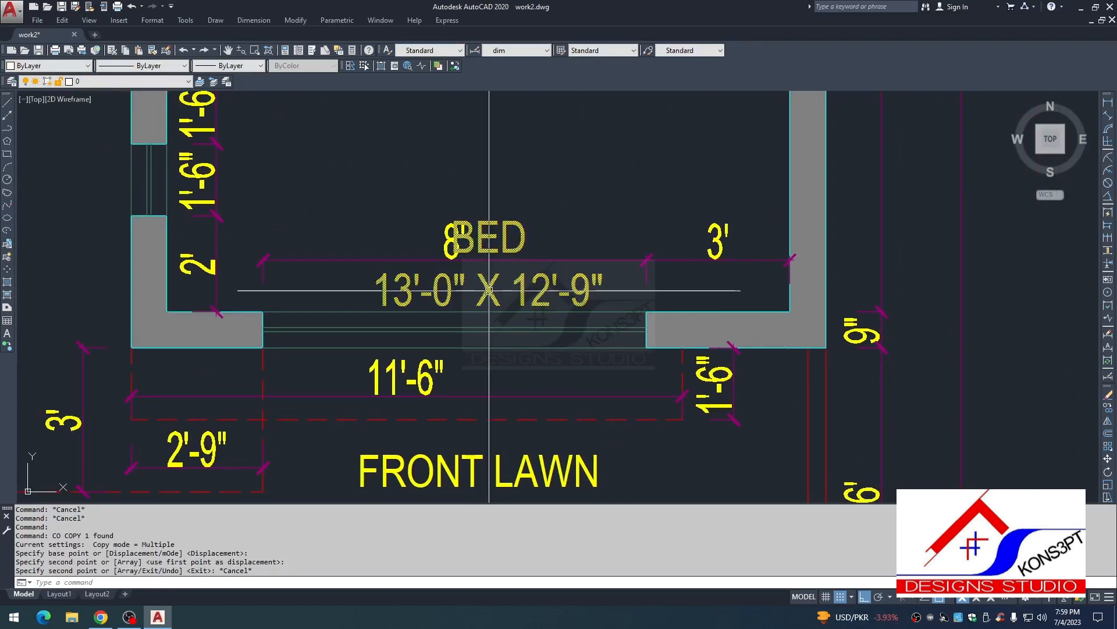
Step: Replace the text of the copied label at the front window with "W1"
{"action": "double_click", "coordinate": [494, 279]}
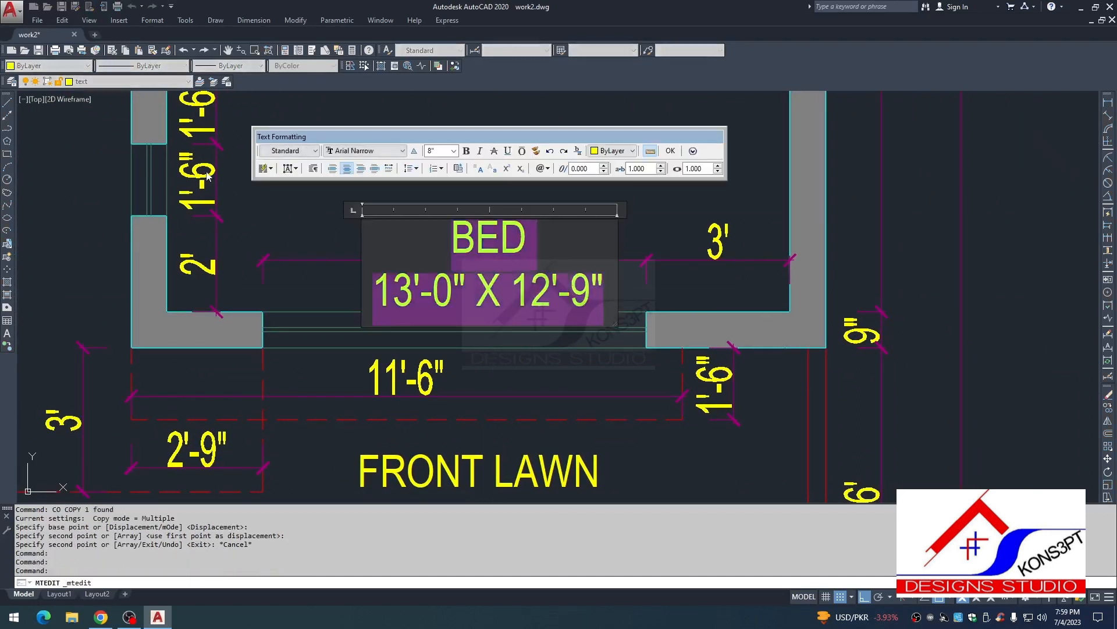
{"action": "type", "text": "W1"}
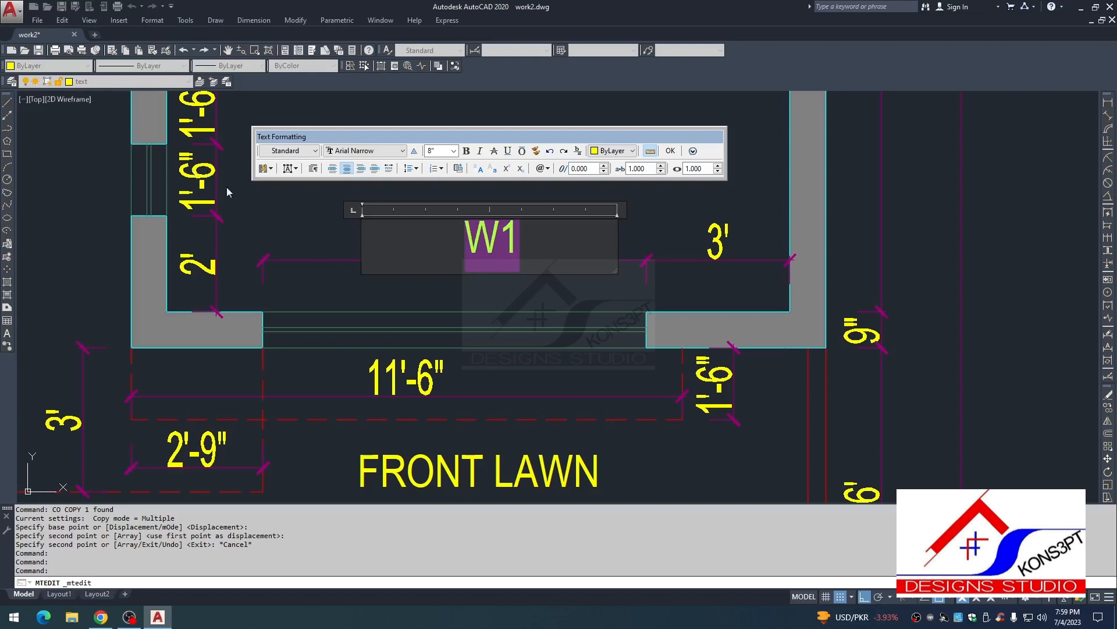
{"action": "left_click", "coordinate": [227, 192]}
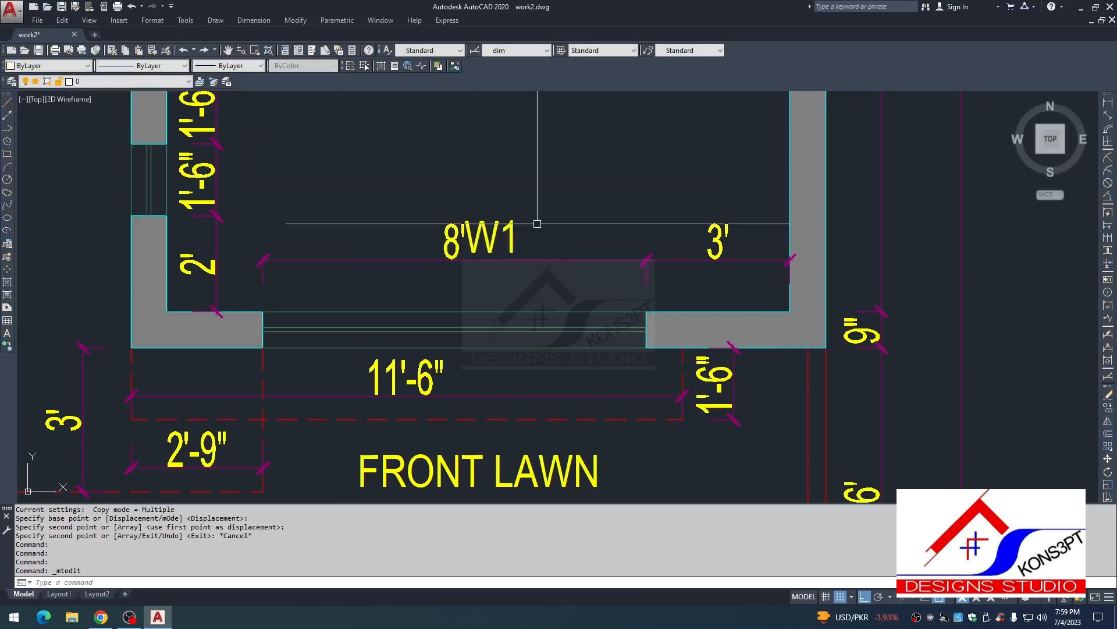
{"action": "key", "text": "Escape"}
Step: Move the W1 label straight down so it sits between the 8' dimension and the front window
{"action": "left_click", "coordinate": [495, 241]}
{"action": "type", "text": ", m"}
{"action": "key", "text": "Escape"}
{"action": "left_click", "coordinate": [491, 243]}
{"action": "type", "text": ", m"}
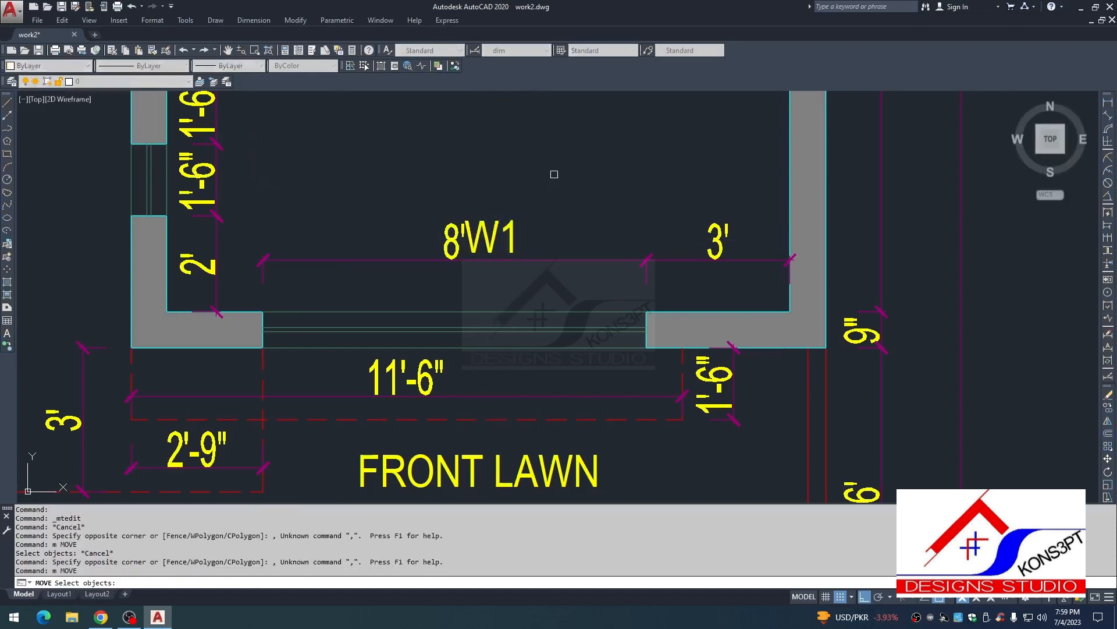
{"action": "left_click", "coordinate": [553, 173]}
{"action": "left_click", "coordinate": [492, 238]}
{"action": "key", "text": "space"}
{"action": "left_click", "coordinate": [556, 178]}
{"action": "left_click", "coordinate": [558, 229]}
{"action": "scroll", "coordinate": [557, 230], "scroll_direction": "down", "scroll_amount": 3}
{"action": "key", "text": "Escape"}
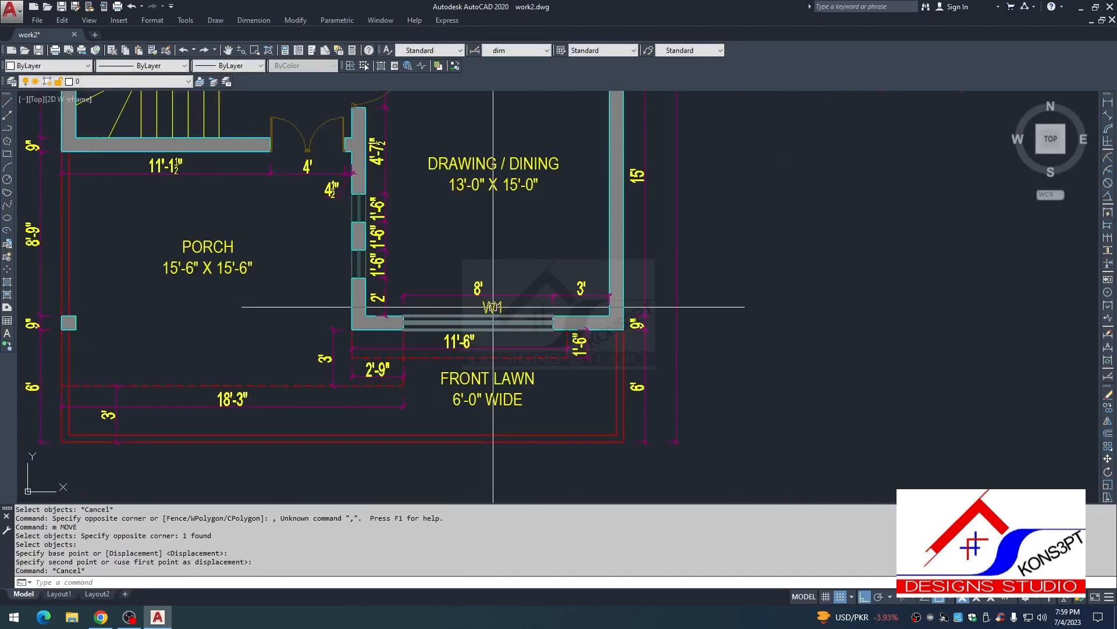
Step: Copy the W1 label vertically to just outside the rear bedroom's 8' window facing the rear lawn
{"action": "type", "text": "co"}
{"action": "left_click", "coordinate": [501, 250]}
{"action": "scroll", "coordinate": [480, 386], "scroll_direction": "down", "scroll_amount": 2}
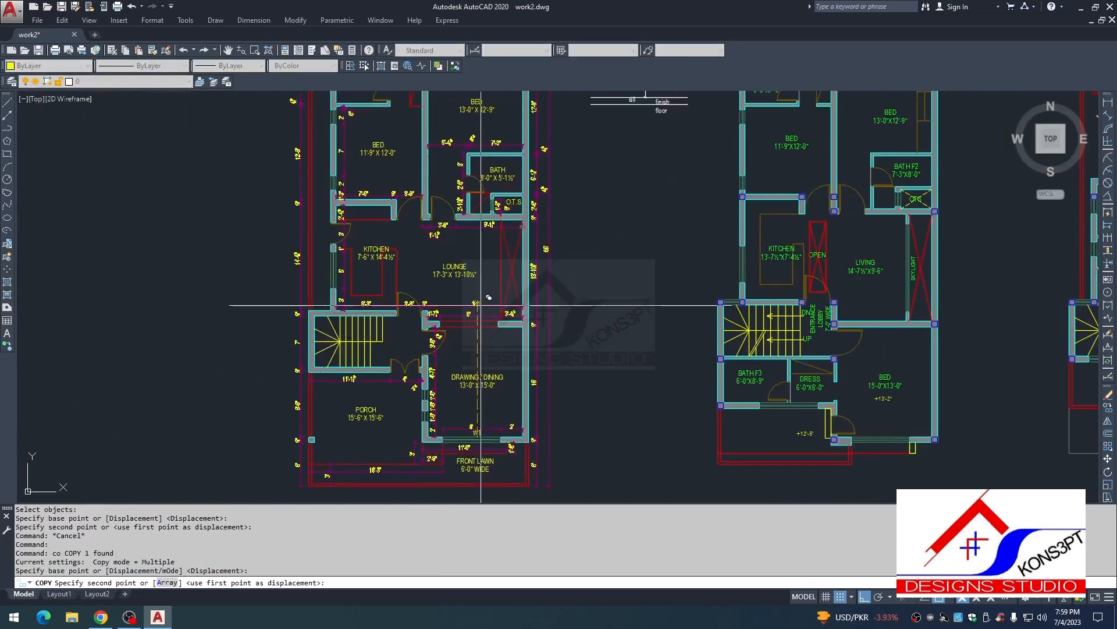
{"action": "scroll", "coordinate": [463, 397], "scroll_direction": "up", "scroll_amount": 3}
{"action": "scroll", "coordinate": [472, 324], "scroll_direction": "down", "scroll_amount": 3}
{"action": "middle_click_drag", "start_coordinate": [471, 324], "coordinate": [472, 410]}
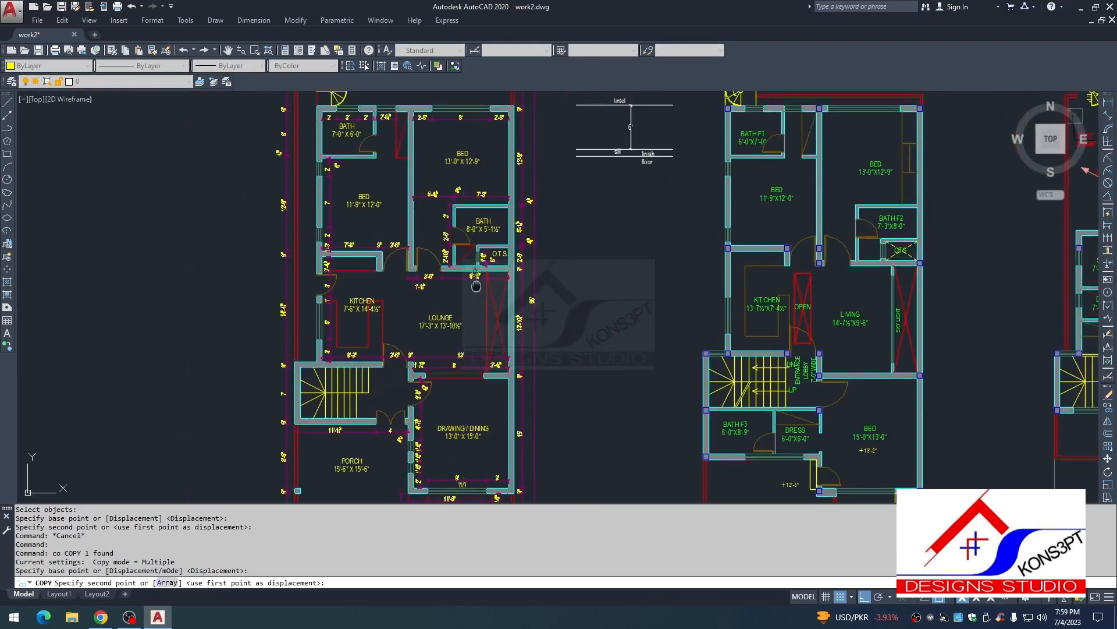
{"action": "scroll", "coordinate": [535, 195], "scroll_direction": "up", "scroll_amount": 6}
{"action": "left_click", "coordinate": [535, 195]}
{"action": "key", "text": "Escape"}
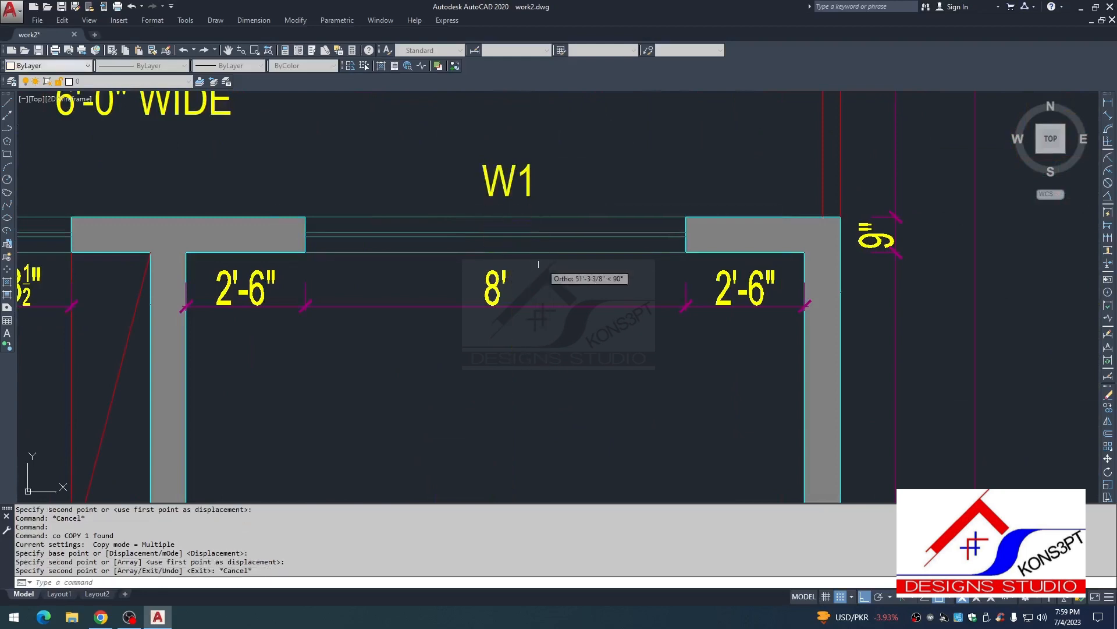
Step: Copy the rear bedroom's W1 label to the kitchen's 5' side window
{"action": "scroll", "coordinate": [482, 202], "scroll_direction": "down", "scroll_amount": 5}
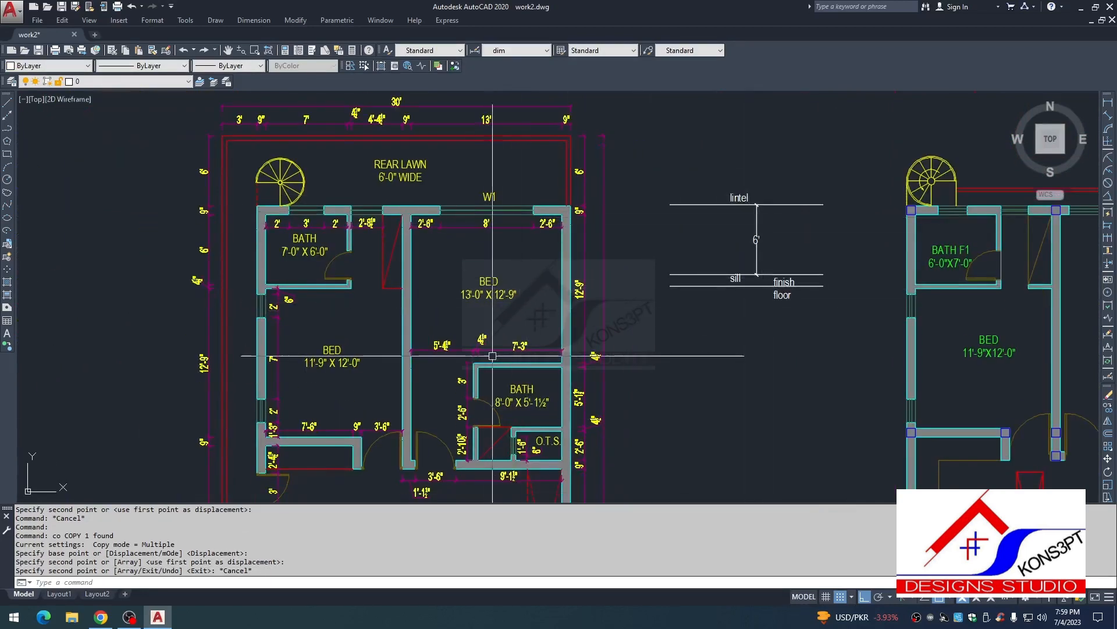
{"action": "scroll", "coordinate": [506, 245], "scroll_direction": "down", "scroll_amount": 4}
{"action": "scroll", "coordinate": [507, 257], "scroll_direction": "up", "scroll_amount": 6}
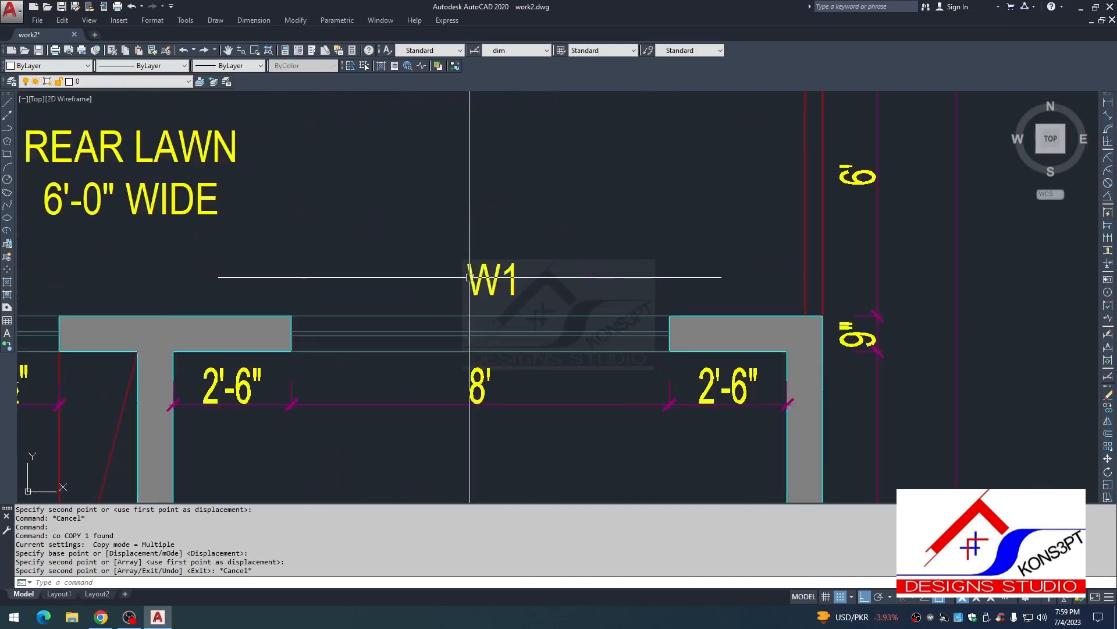
{"action": "left_click", "coordinate": [499, 277]}
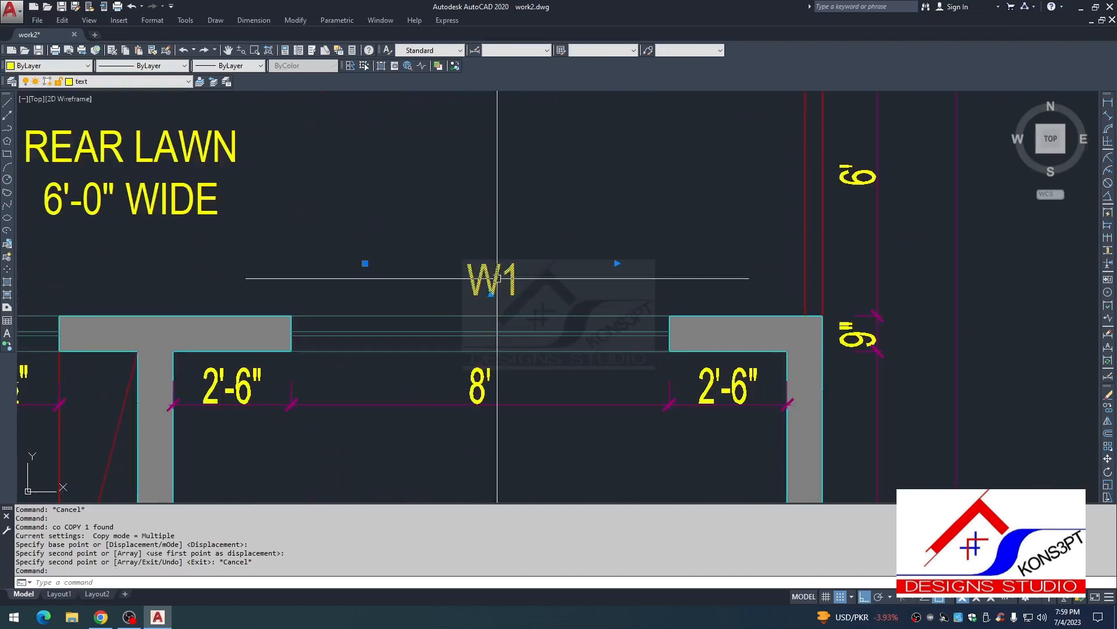
{"action": "type", "text": "o"}
{"action": "key", "text": "Return"}
{"action": "left_click", "coordinate": [516, 302]}
{"action": "scroll", "coordinate": [516, 301], "scroll_direction": "down", "scroll_amount": 4}
{"action": "scroll", "coordinate": [467, 176], "scroll_direction": "up", "scroll_amount": 3}
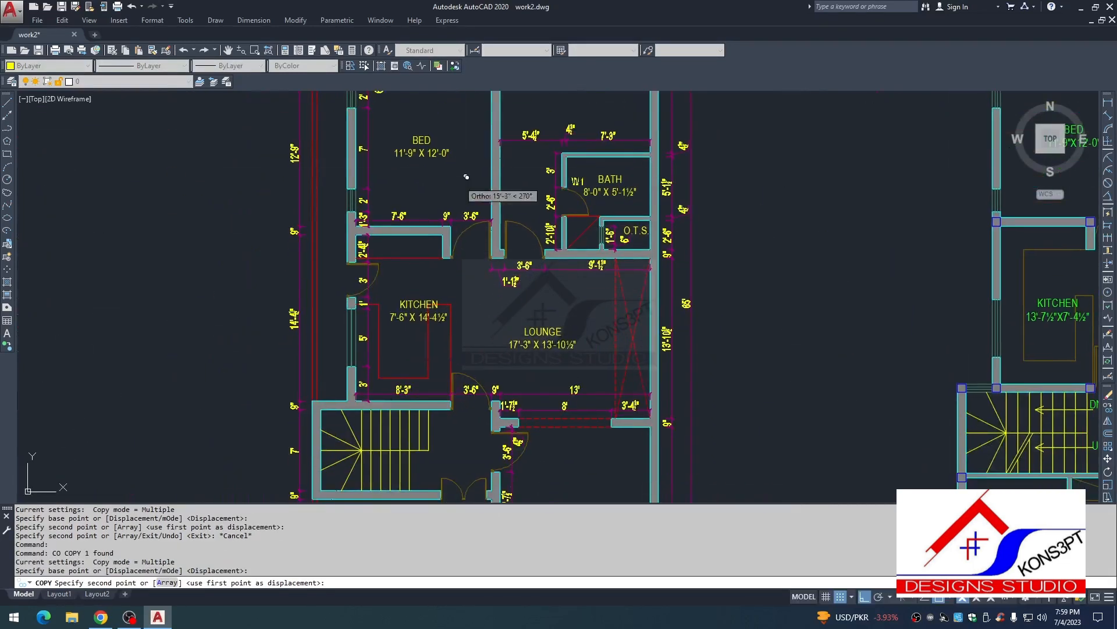
{"action": "scroll", "coordinate": [285, 414], "scroll_direction": "down", "scroll_amount": 3}
{"action": "scroll", "coordinate": [285, 410], "scroll_direction": "up", "scroll_amount": 5}
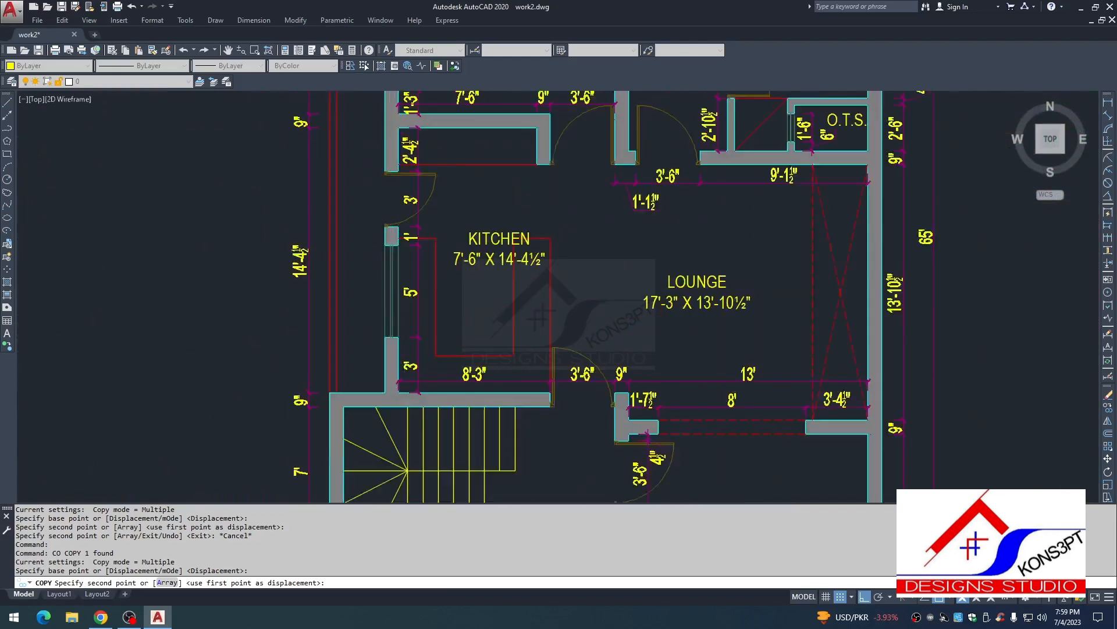
{"action": "scroll", "coordinate": [383, 282], "scroll_direction": "up", "scroll_amount": 2}
{"action": "left_click", "coordinate": [384, 295]}
{"action": "key", "text": "Escape"}
Step: Move the copied label outward clear of the kitchen wall and change its text to "W2"
{"action": "left_click", "coordinate": [381, 294]}
{"action": "type", "text": ", m"}
{"action": "left_click", "coordinate": [368, 322]}
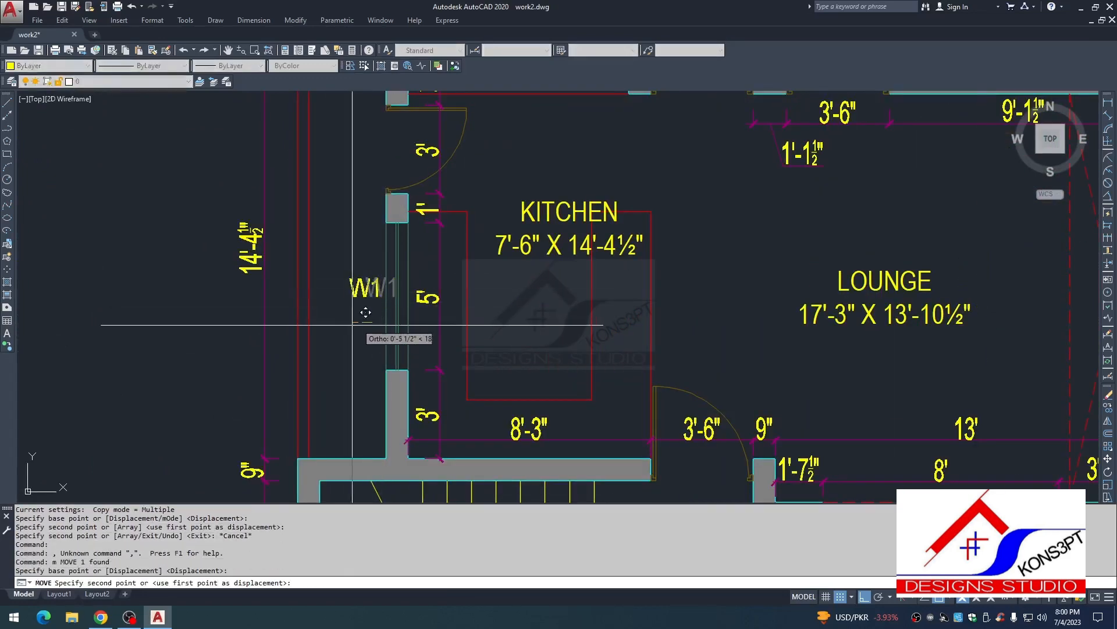
{"action": "key", "text": "Escape"}
{"action": "double_click", "coordinate": [373, 290]}
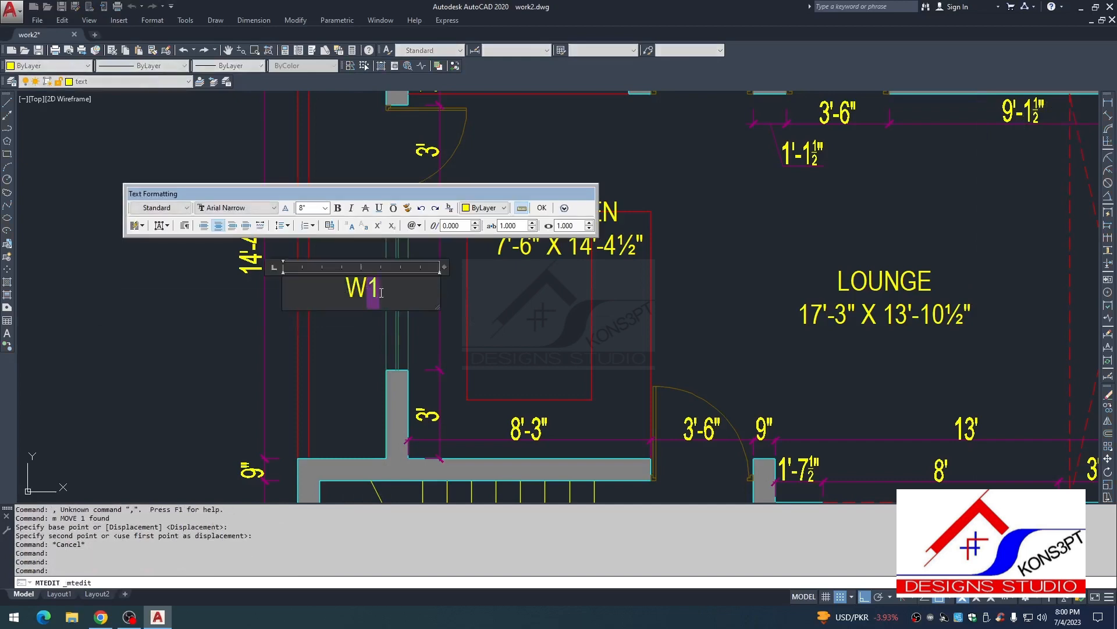
{"action": "type", "text": "2"}
{"action": "left_click", "coordinate": [378, 327]}
{"action": "key", "text": "Escape"}
Step: Copy the W2 label to the 2'-8½" rear window between the bath and the rear bedroom
{"action": "left_click", "coordinate": [382, 292]}
{"action": "left_click", "coordinate": [359, 307]}
{"action": "type", "text": "co"}
{"action": "left_click", "coordinate": [359, 299]}
{"action": "scroll", "coordinate": [413, 299], "scroll_direction": "down", "scroll_amount": 2}
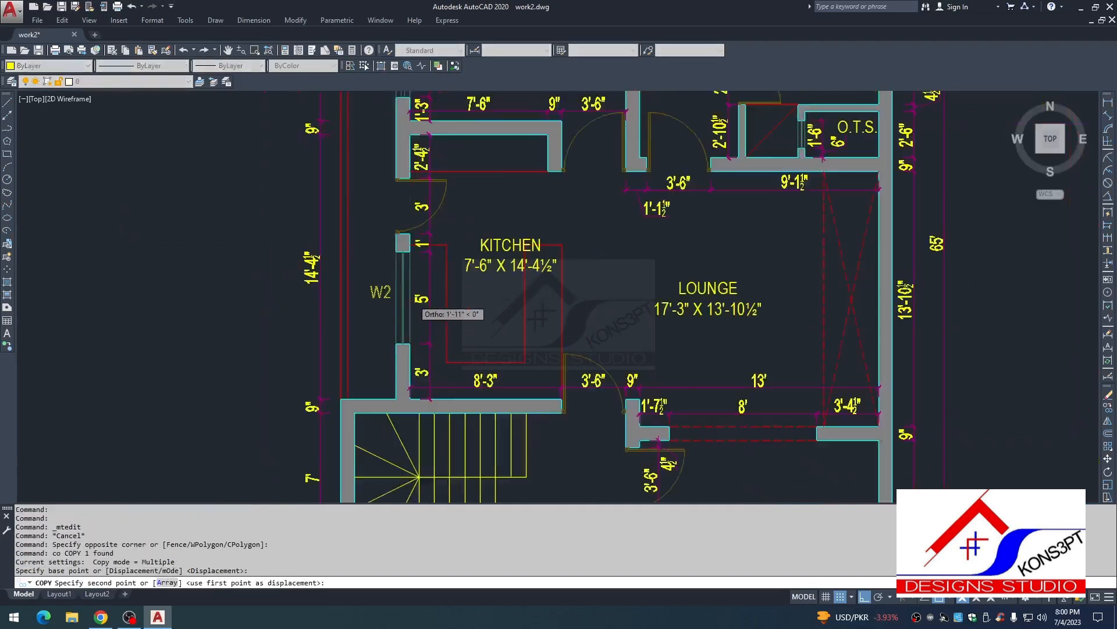
{"action": "scroll", "coordinate": [415, 307], "scroll_direction": "down", "scroll_amount": 5}
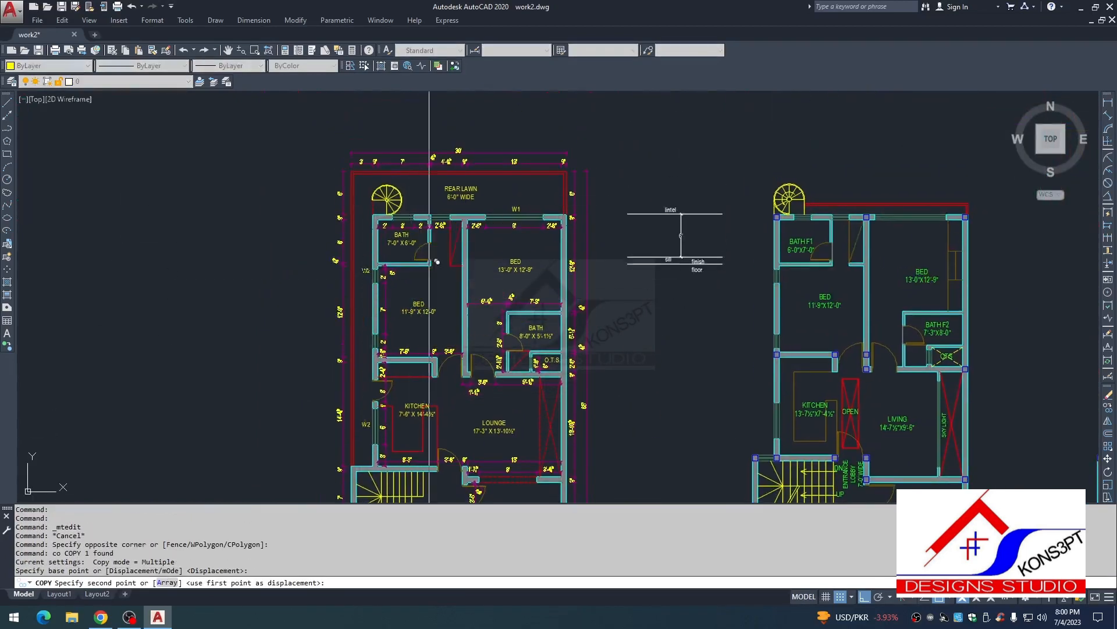
{"action": "scroll", "coordinate": [441, 210], "scroll_direction": "up", "scroll_amount": 6}
{"action": "left_click", "coordinate": [443, 227]}
{"action": "key", "text": "Escape"}
Step: Move the copied label up clear of the 2'-8½" rear window and change its text to "W3"
{"action": "left_click", "coordinate": [446, 226]}
{"action": "type", "text": ", "}
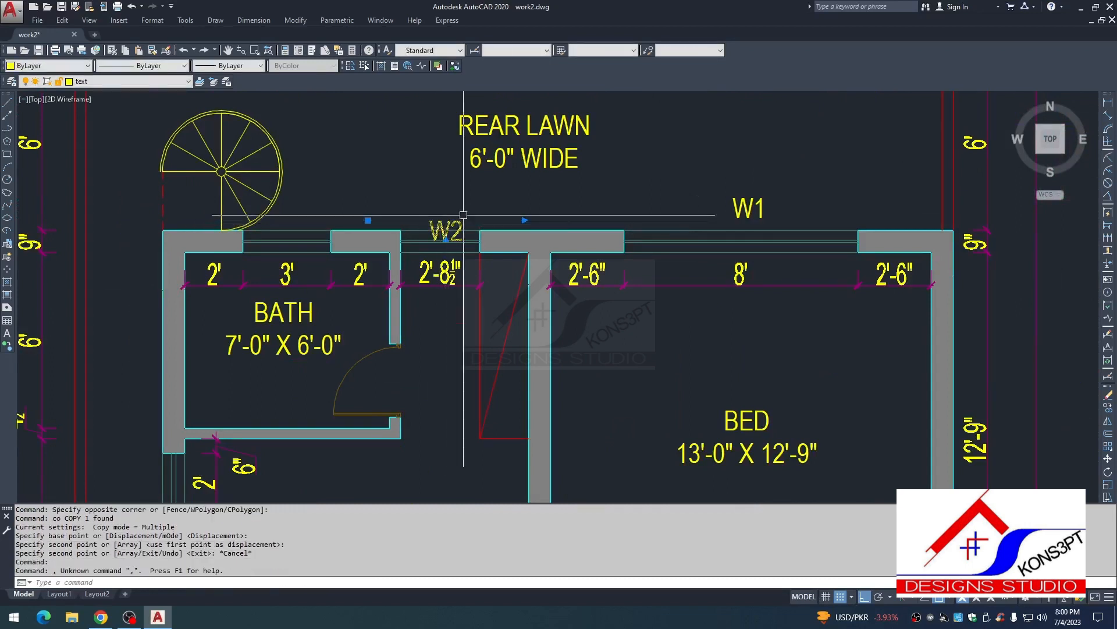
{"action": "type", "text": "m"}
{"action": "scroll", "coordinate": [460, 216], "scroll_direction": "up", "scroll_amount": 2}
{"action": "left_click", "coordinate": [523, 220]}
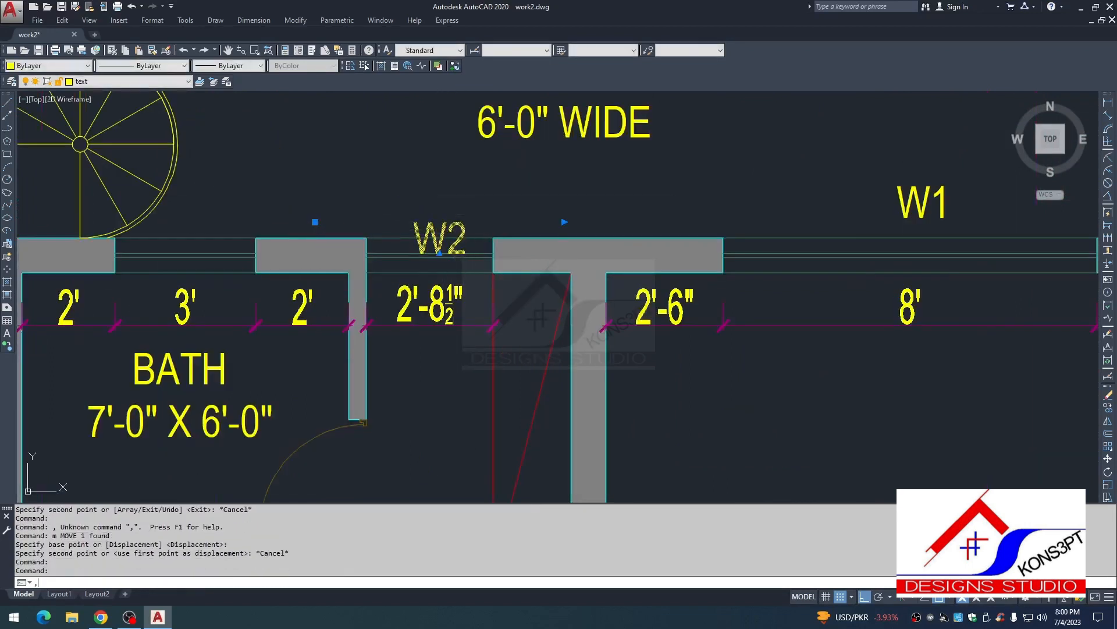
{"action": "double_click", "coordinate": [445, 232]}
{"action": "left_click_drag", "start_coordinate": [451, 221], "coordinate": [493, 241]}
{"action": "type", "text": "3"}
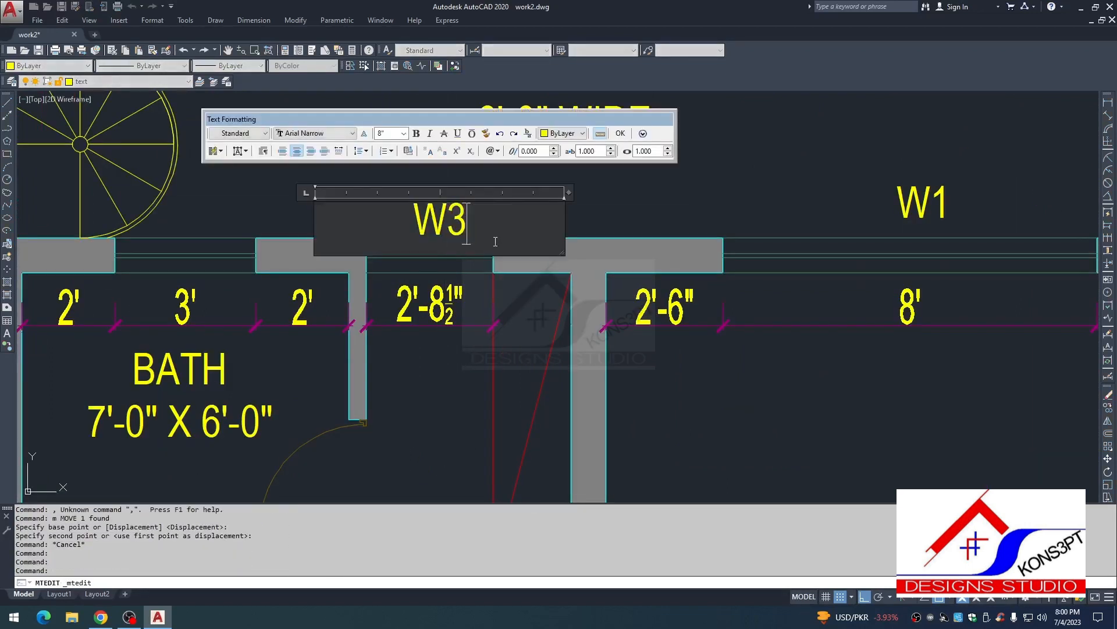
{"action": "left_click", "coordinate": [480, 267]}
{"action": "key", "text": "Escape"}
Step: Copy the W3 label outside the 2' side window of the 11'-9" X 12'-0" bedroom nearest the kitchen
{"action": "left_click", "coordinate": [470, 213]}
{"action": "left_click", "coordinate": [436, 207]}
{"action": "type", "text": "co"}
{"action": "key", "text": "Return"}
{"action": "left_click", "coordinate": [436, 208]}
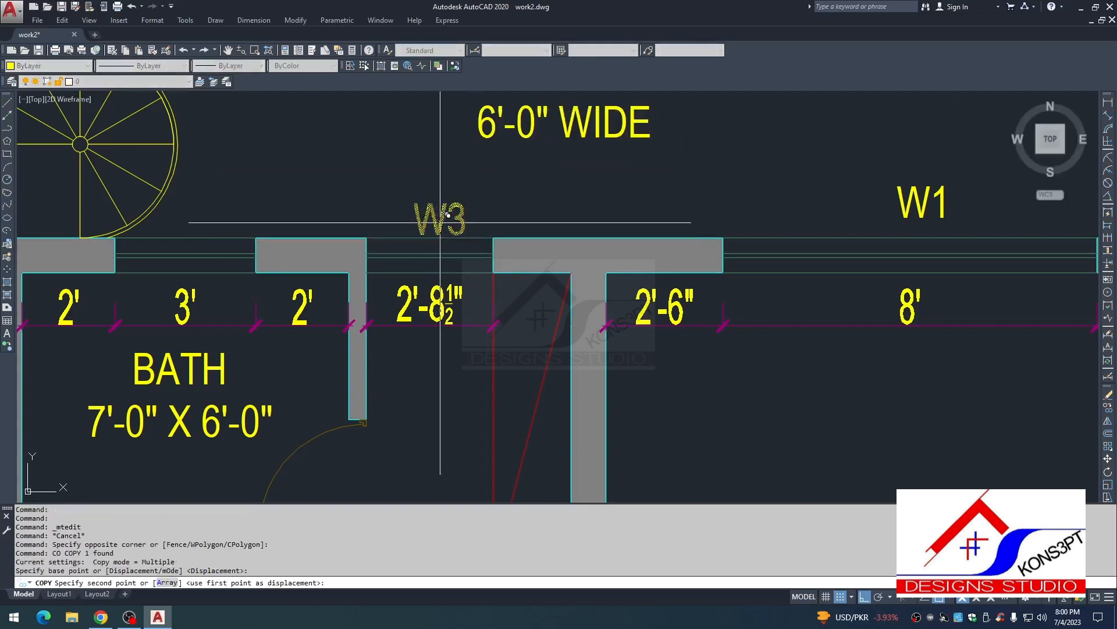
{"action": "scroll", "coordinate": [435, 279], "scroll_direction": "down", "scroll_amount": 5}
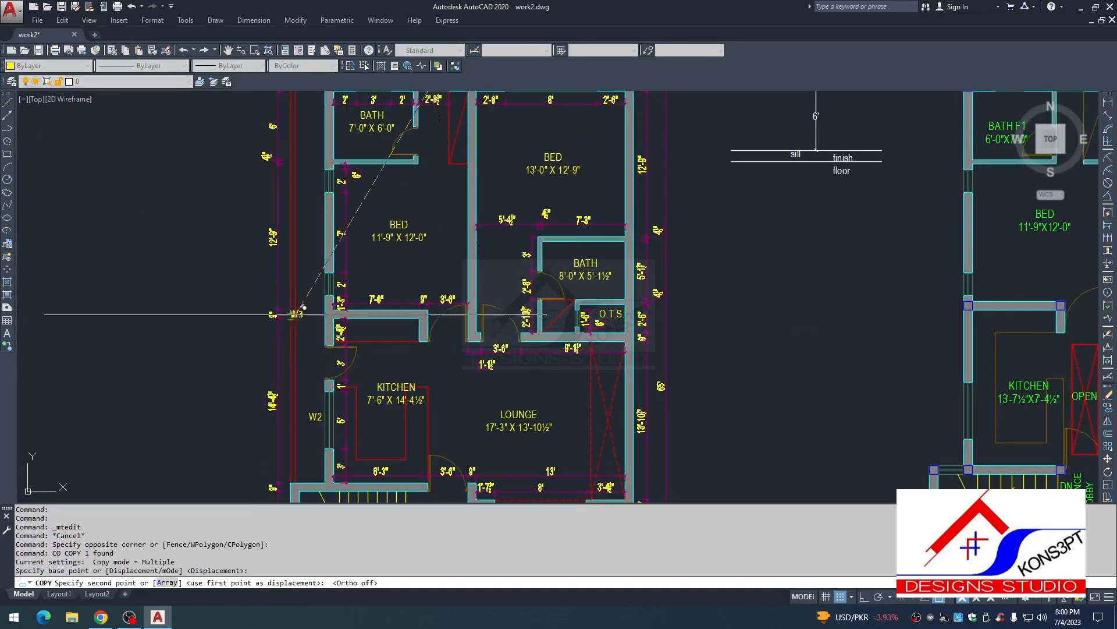
{"action": "scroll", "coordinate": [303, 307], "scroll_direction": "up", "scroll_amount": 3}
{"action": "left_click", "coordinate": [341, 234]}
{"action": "key", "text": "Escape"}
Step: Change the text of the copied label at the bedroom's 2' side window to "W4"
{"action": "scroll", "coordinate": [348, 237], "scroll_direction": "up", "scroll_amount": 2}
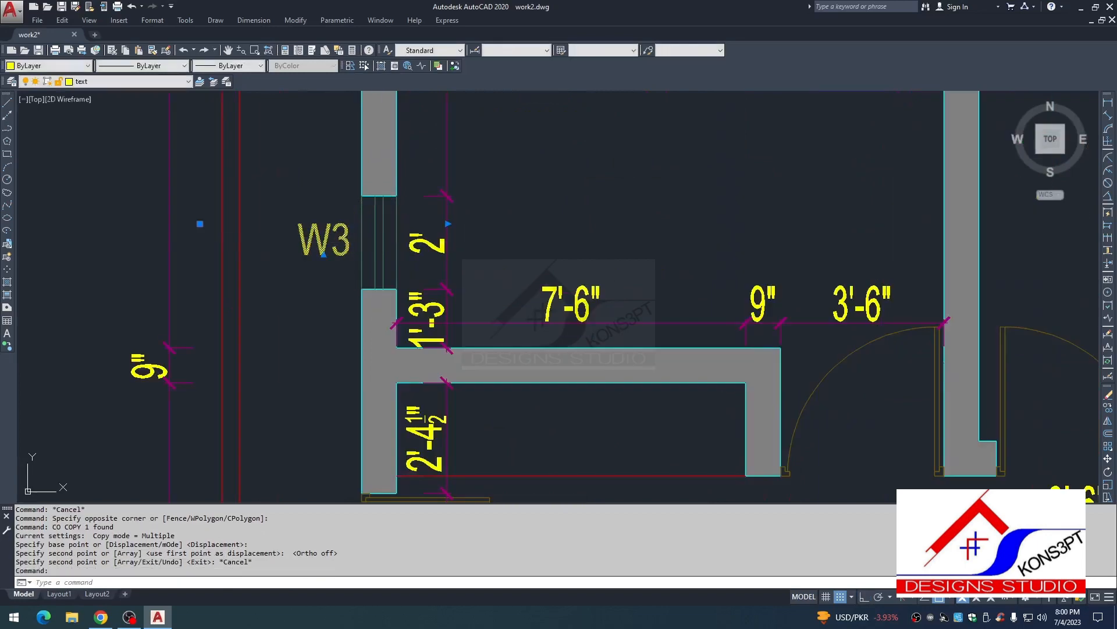
{"action": "double_click", "coordinate": [352, 244]}
{"action": "left_click", "coordinate": [342, 199]}
{"action": "key", "text": "Escape"}
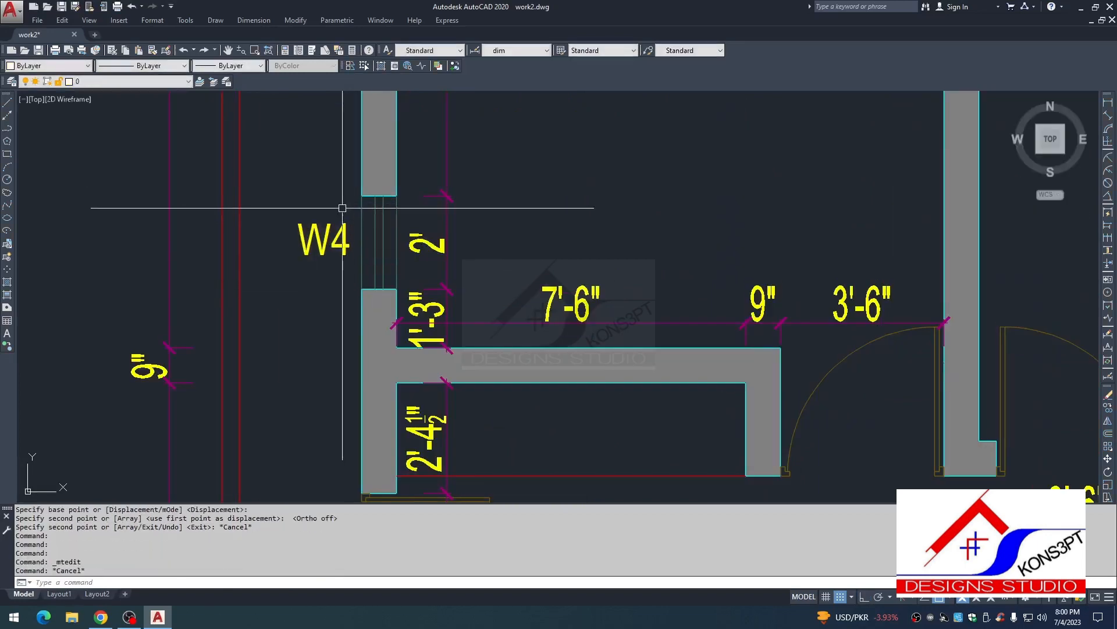
Step: Copy the W4 label beside the same bedroom's other 2' side window, near the bath
{"action": "left_click", "coordinate": [341, 208]}
{"action": "left_click", "coordinate": [330, 247]}
{"action": "type", "text": "co"}
{"action": "key", "text": "Return"}
{"action": "left_click", "coordinate": [330, 239]}
{"action": "scroll", "coordinate": [374, 287], "scroll_direction": "down", "scroll_amount": 5}
{"action": "scroll", "coordinate": [381, 280], "scroll_direction": "up", "scroll_amount": 2}
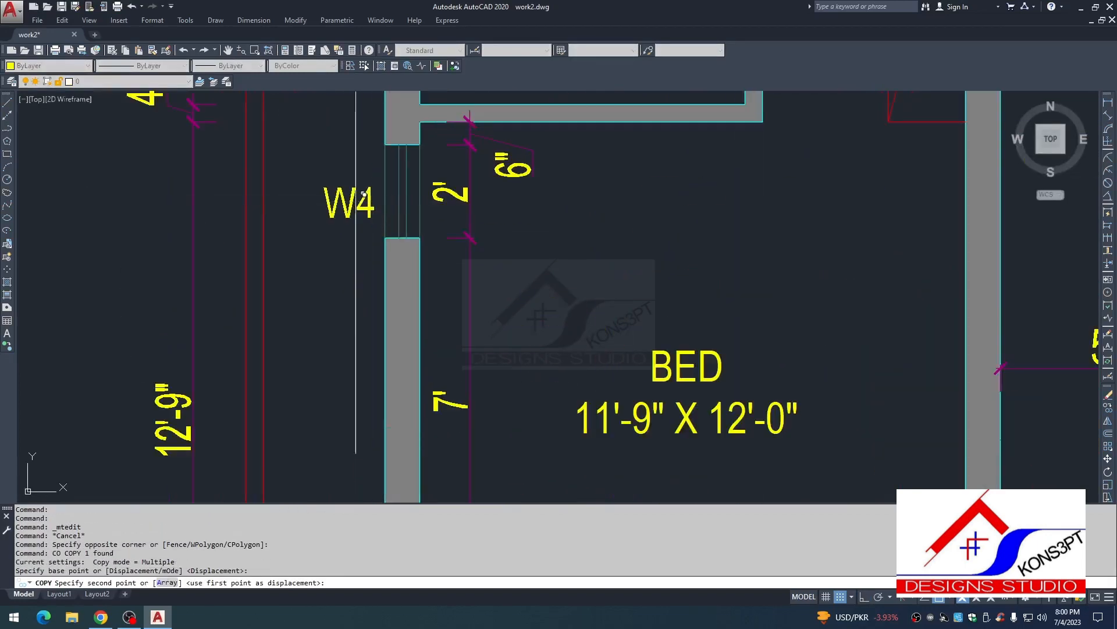
{"action": "left_click", "coordinate": [396, 250]}
Step: Place another copy of the W4 label beside the upper 1'-6" window between the porch and the drawing/dining room
{"action": "scroll", "coordinate": [394, 284], "scroll_direction": "down", "scroll_amount": 5}
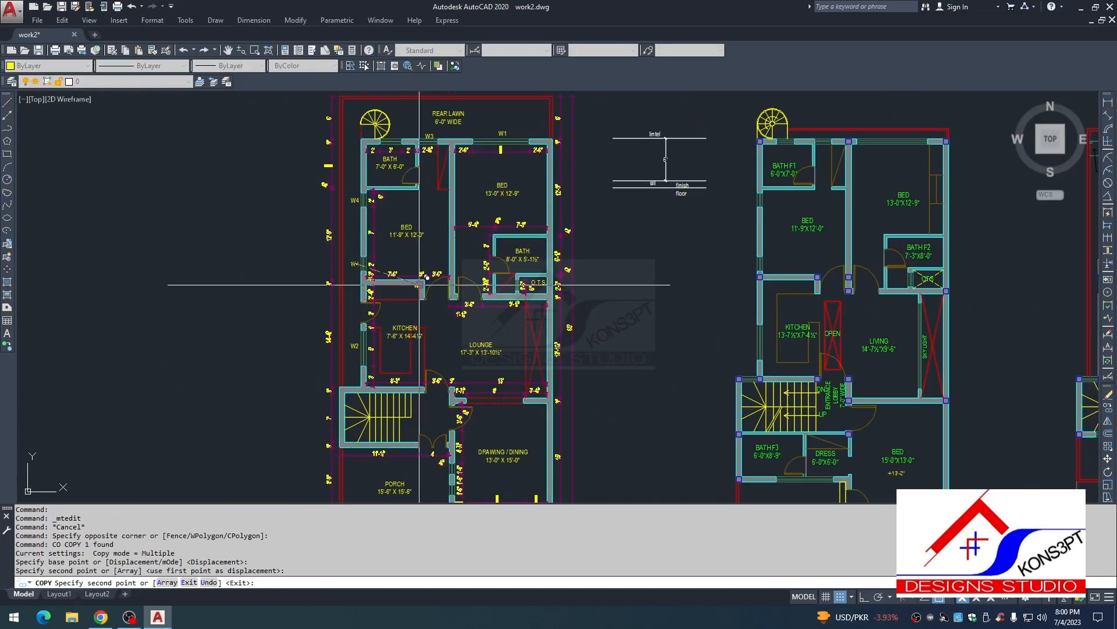
{"action": "middle_click_drag", "start_coordinate": [481, 379], "coordinate": [448, 309]}
{"action": "middle_click_drag", "start_coordinate": [501, 392], "coordinate": [480, 322]}
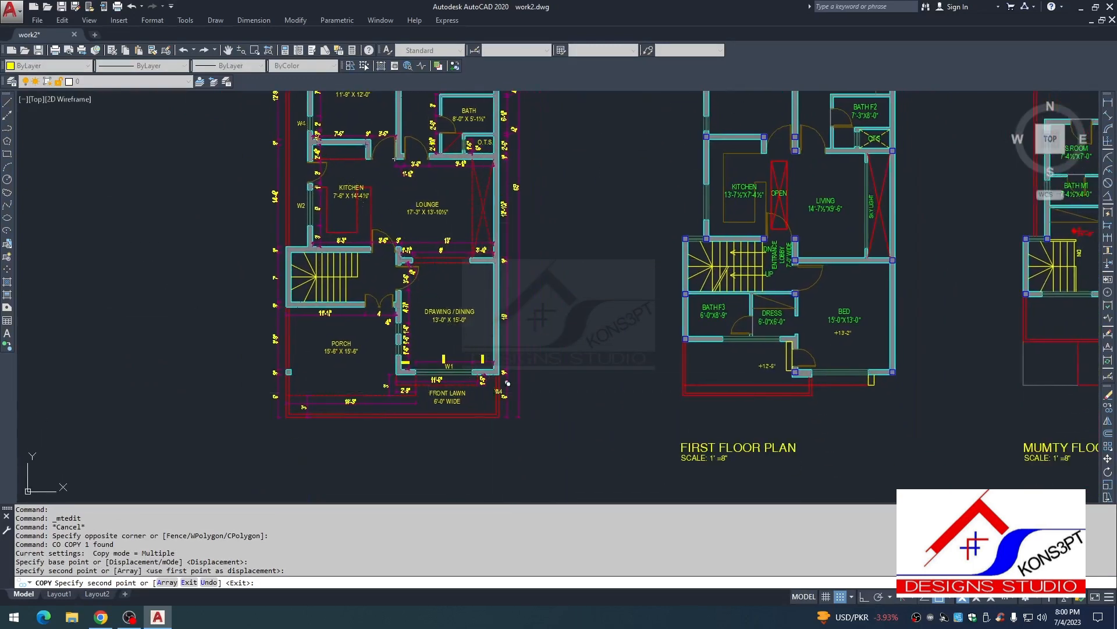
{"action": "scroll", "coordinate": [406, 346], "scroll_direction": "up", "scroll_amount": 8}
{"action": "left_click", "coordinate": [338, 230]}
{"action": "key", "text": "Escape"}
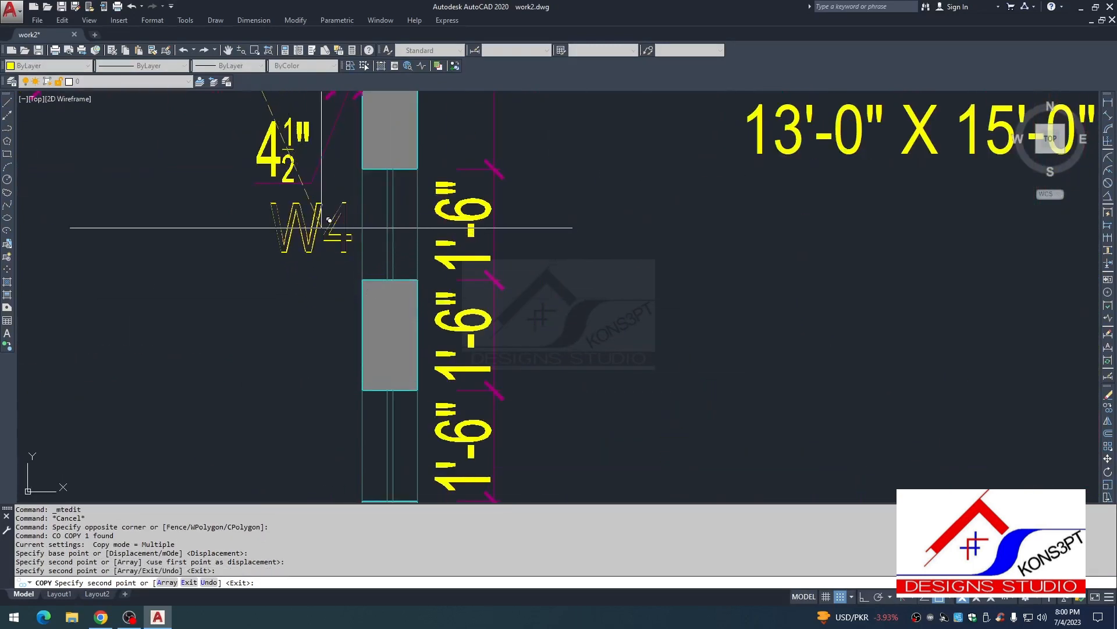
Step: Change the text of the label at the upper porch-side window to "W5"
{"action": "double_click", "coordinate": [335, 229]}
{"action": "left_click_drag", "start_coordinate": [323, 232], "coordinate": [359, 237]}
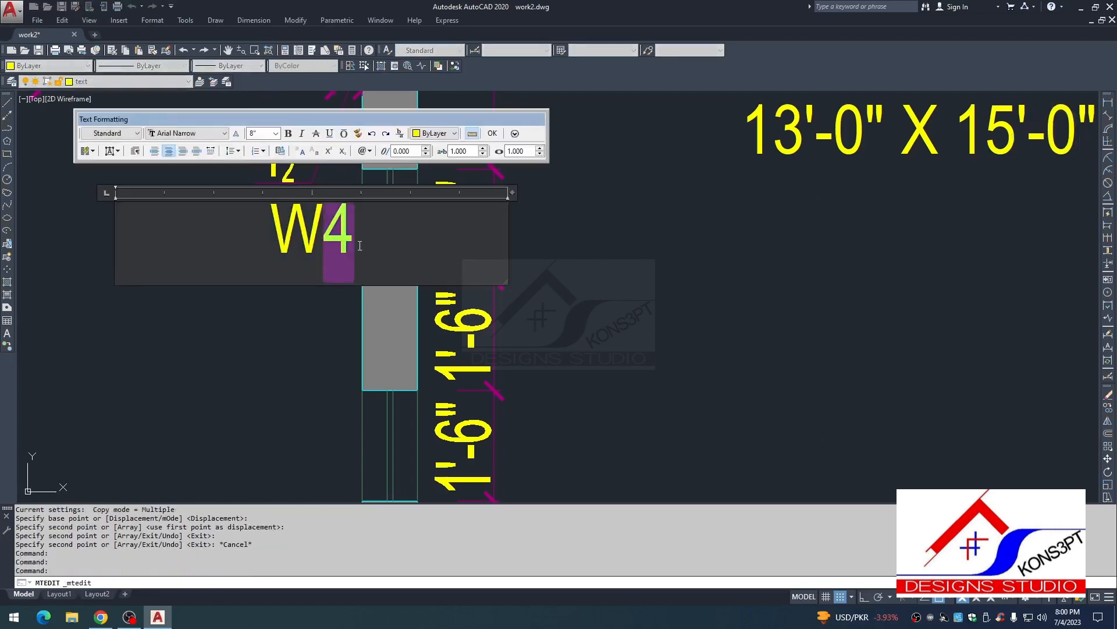
{"action": "type", "text": "5"}
{"action": "left_click", "coordinate": [332, 292]}
{"action": "key", "text": "Escape"}
Step: Copy the W5 label beside the lower 1'-6" window between the porch and the drawing/dining room
{"action": "left_click", "coordinate": [332, 285]}
{"action": "left_click", "coordinate": [316, 248]}
{"action": "type", "text": "co"}
{"action": "left_click", "coordinate": [327, 255]}
{"action": "scroll", "coordinate": [344, 421], "scroll_direction": "down", "scroll_amount": 2}
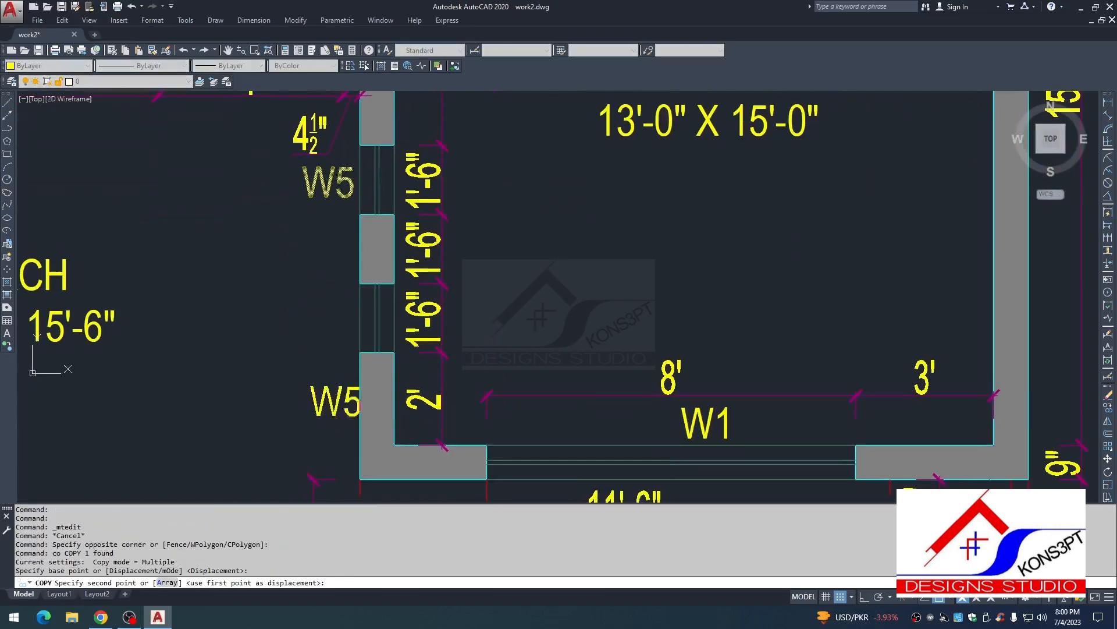
{"action": "left_click", "coordinate": [330, 327]}
Step: Place another copy of the W5 label above the 3' rear window of the 7'-0" x 6'-0" bath
{"action": "scroll", "coordinate": [427, 379], "scroll_direction": "down", "scroll_amount": 3}
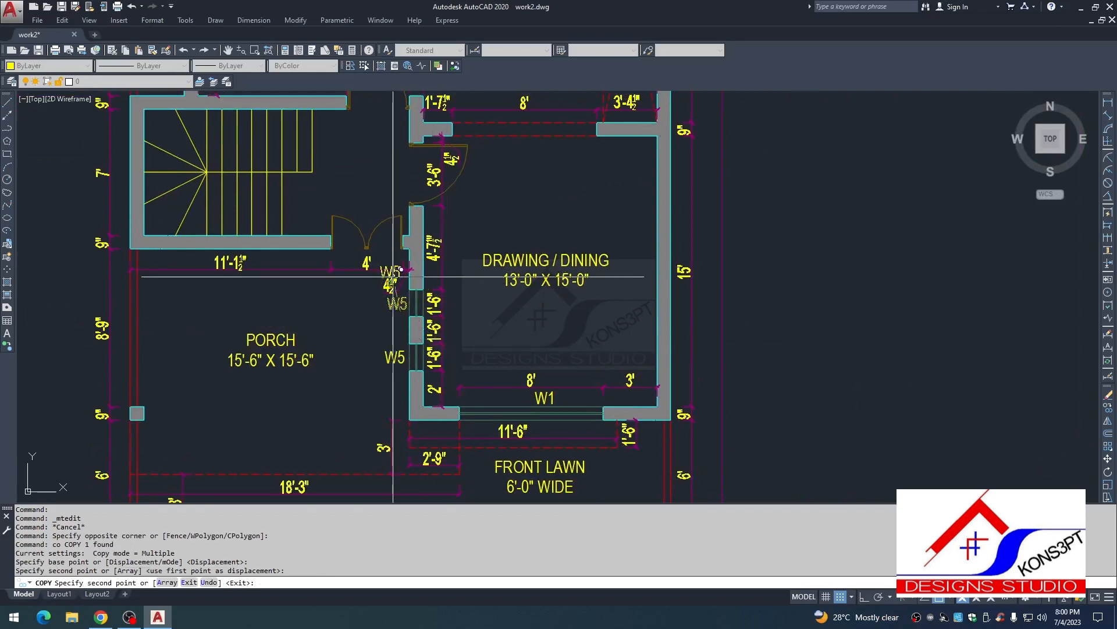
{"action": "scroll", "coordinate": [401, 270], "scroll_direction": "down", "scroll_amount": 5}
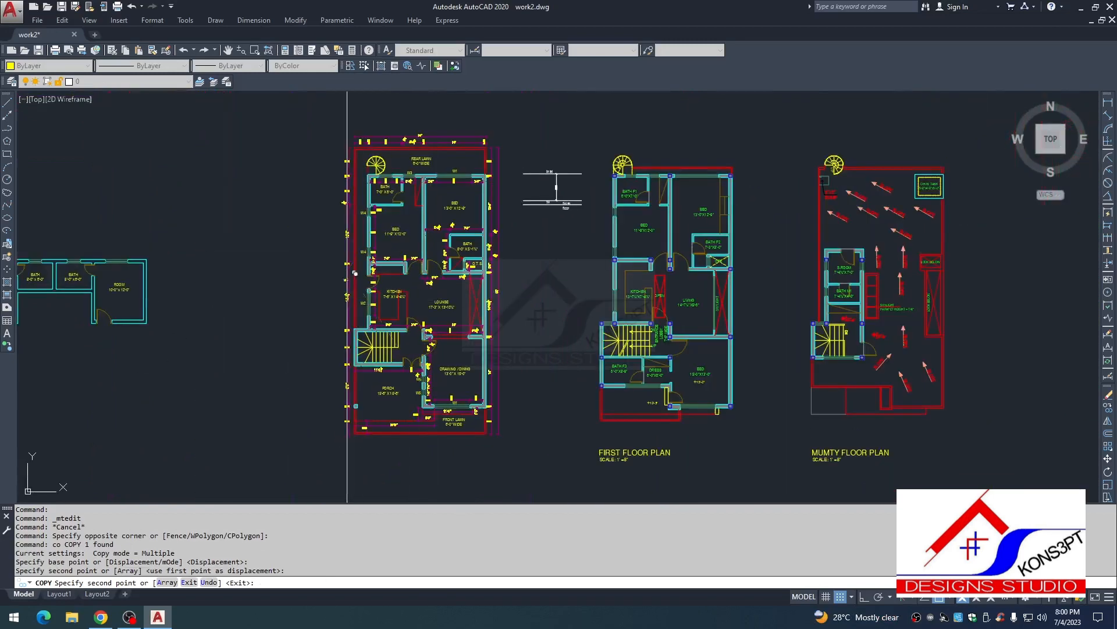
{"action": "scroll", "coordinate": [465, 264], "scroll_direction": "up", "scroll_amount": 8}
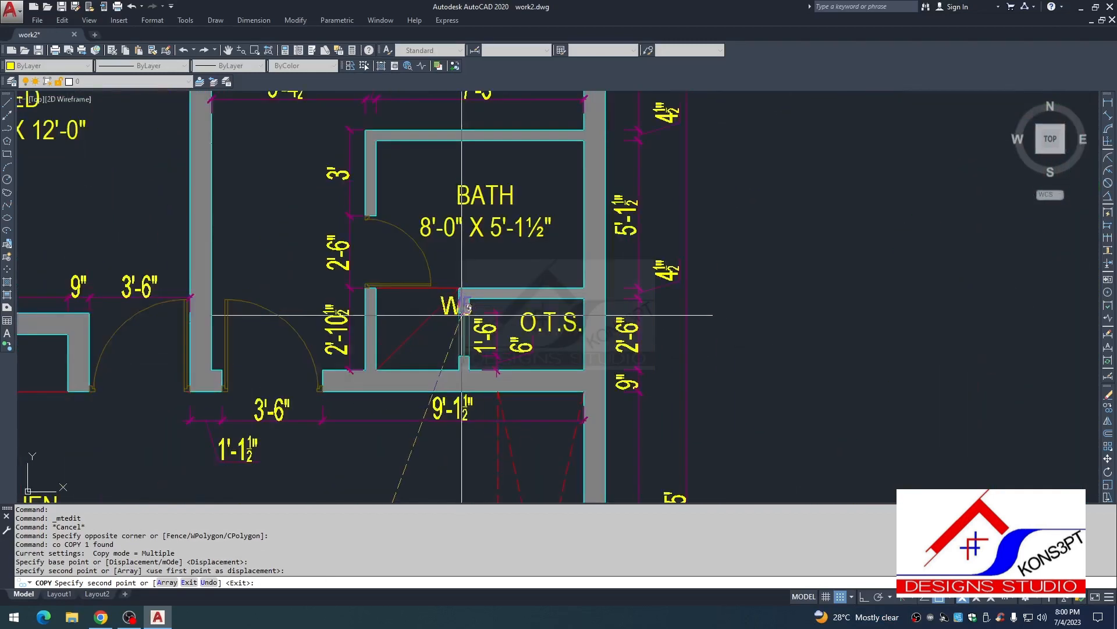
{"action": "scroll", "coordinate": [466, 308], "scroll_direction": "down", "scroll_amount": 5}
{"action": "scroll", "coordinate": [326, 308], "scroll_direction": "up", "scroll_amount": 8}
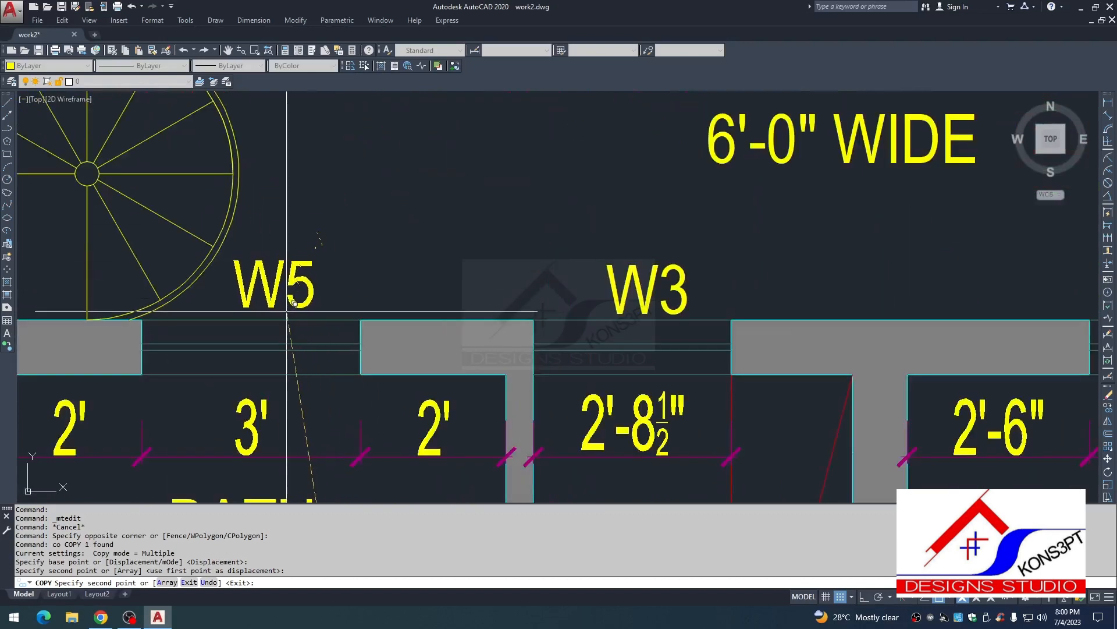
{"action": "key", "text": "Escape"}
Step: Change the text of the copied label at the rear bath's 3' opening to "V1"
{"action": "left_click", "coordinate": [305, 291]}
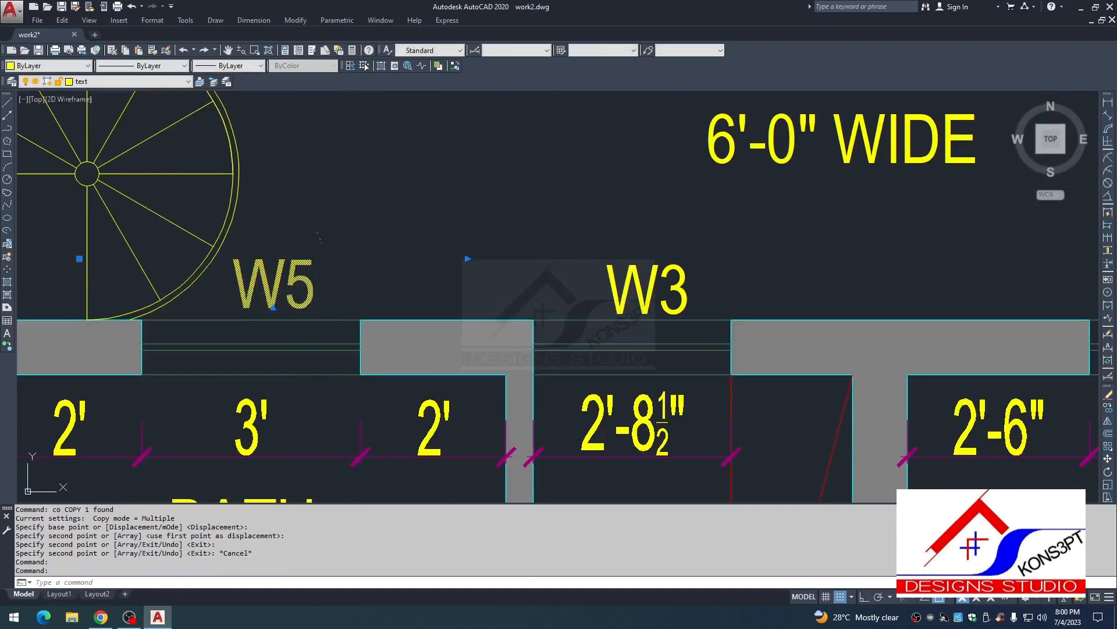
{"action": "double_click", "coordinate": [279, 289]}
{"action": "type", "text": "V"}
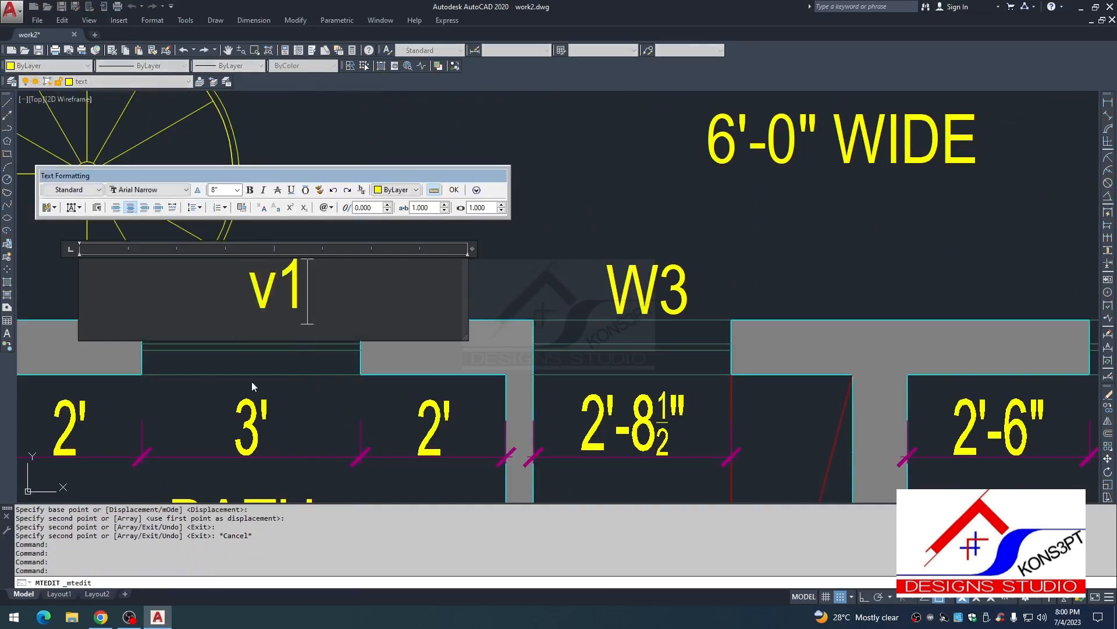
{"action": "type", "text": "1"}
{"action": "left_click", "coordinate": [251, 382]}
{"action": "left_click", "coordinate": [288, 287]}
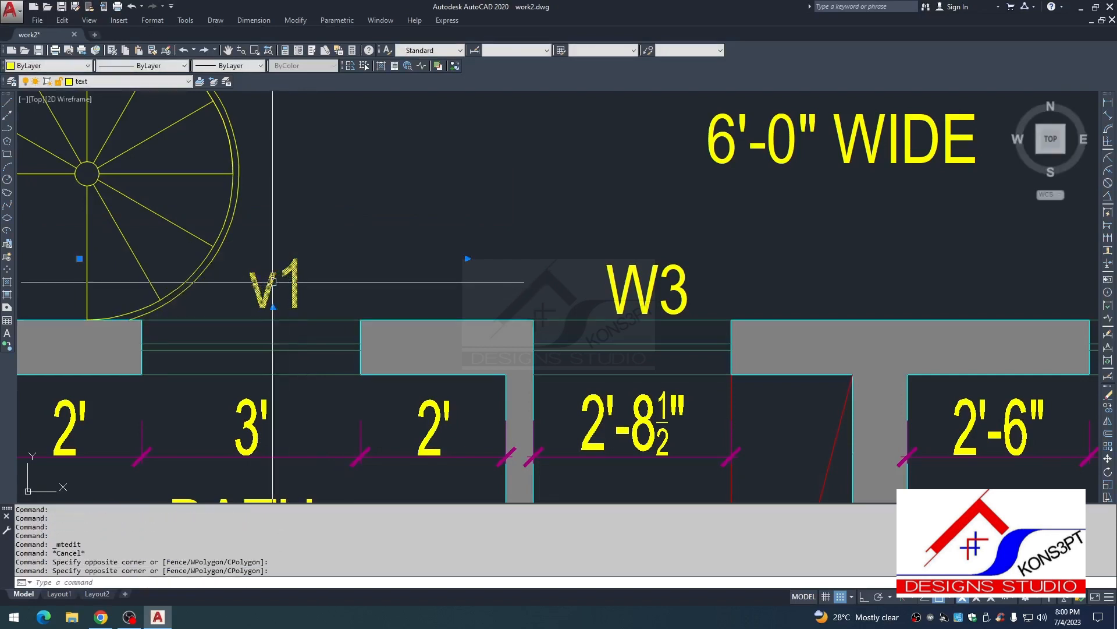
{"action": "double_click", "coordinate": [280, 288]}
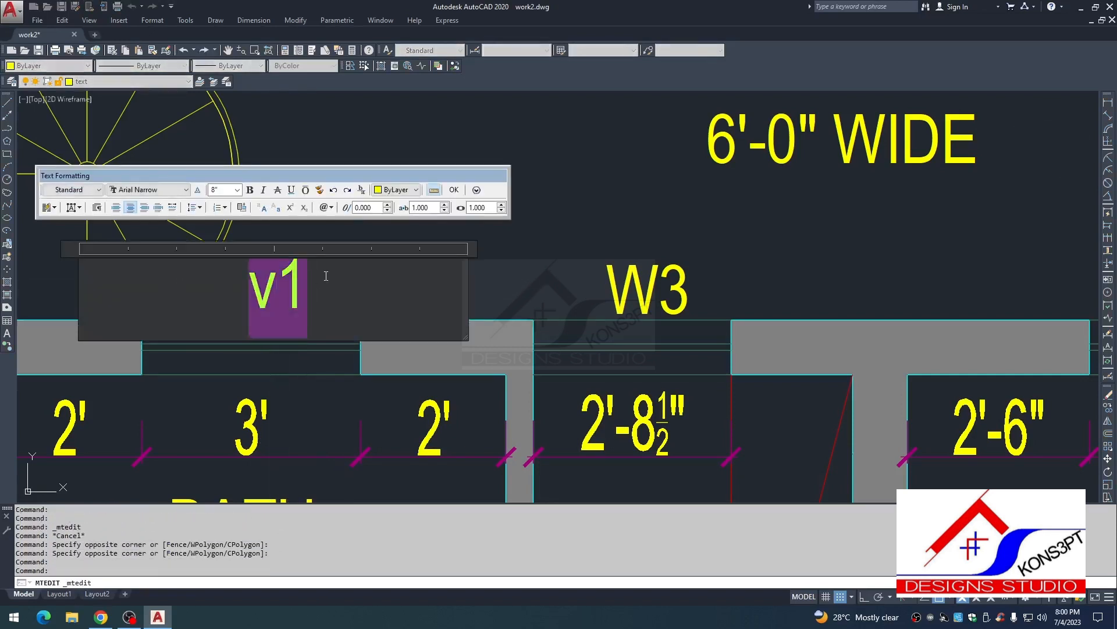
{"action": "key", "text": "Escape"}
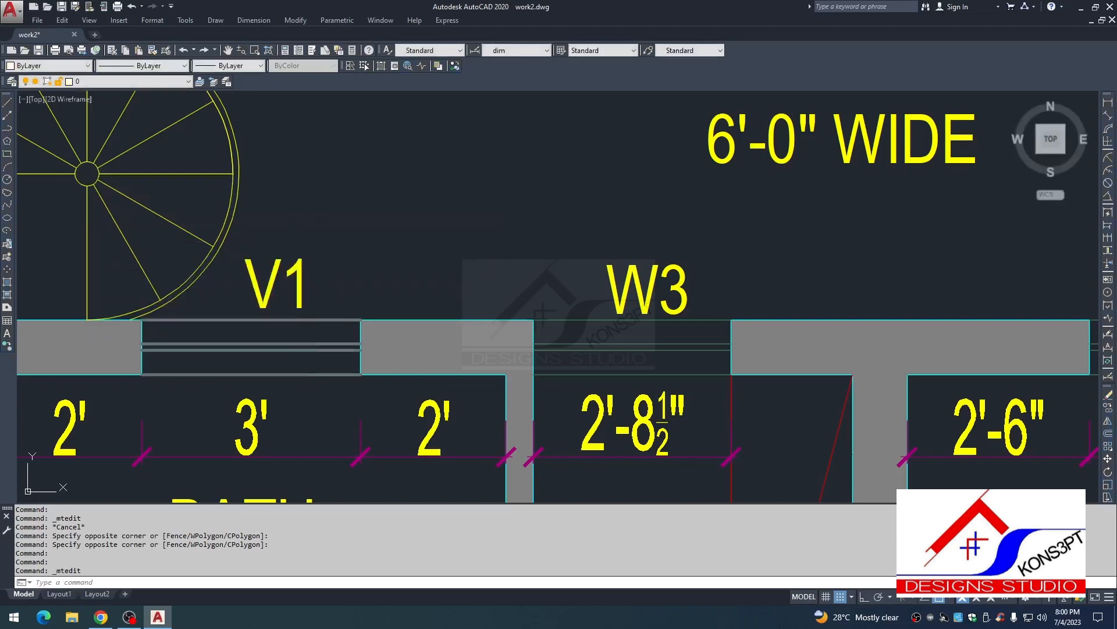
{"action": "left_click", "coordinate": [326, 353]}
Step: Copy the V1 label beside the 1'-6" opening between the 8'-0" x 5'-1½" bath and the O.T.S
{"action": "left_click", "coordinate": [287, 278]}
{"action": "type", "text": "co"}
{"action": "key", "text": "space"}
{"action": "left_click", "coordinate": [289, 283]}
{"action": "scroll", "coordinate": [406, 263], "scroll_direction": "down", "scroll_amount": 5}
{"action": "middle_click_drag", "start_coordinate": [406, 262], "coordinate": [363, 103]}
{"action": "scroll", "coordinate": [364, 104], "scroll_direction": "down", "scroll_amount": 5}
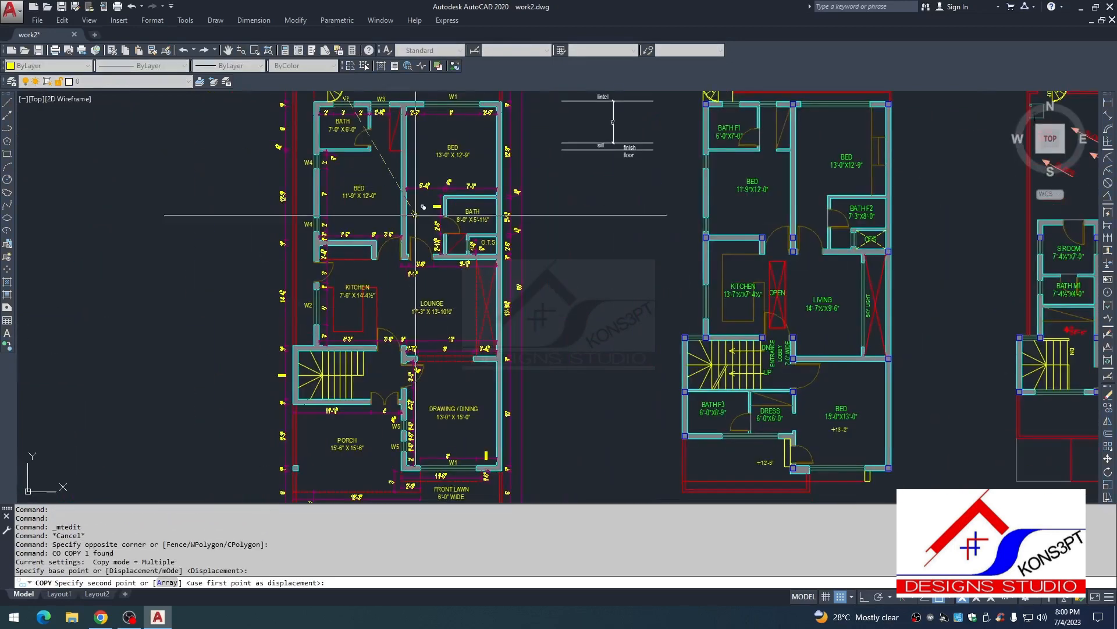
{"action": "middle_click_drag", "start_coordinate": [489, 359], "coordinate": [435, 255]}
{"action": "middle_click_drag", "start_coordinate": [411, 330], "coordinate": [403, 415]}
{"action": "scroll", "coordinate": [406, 224], "scroll_direction": "up", "scroll_amount": 8}
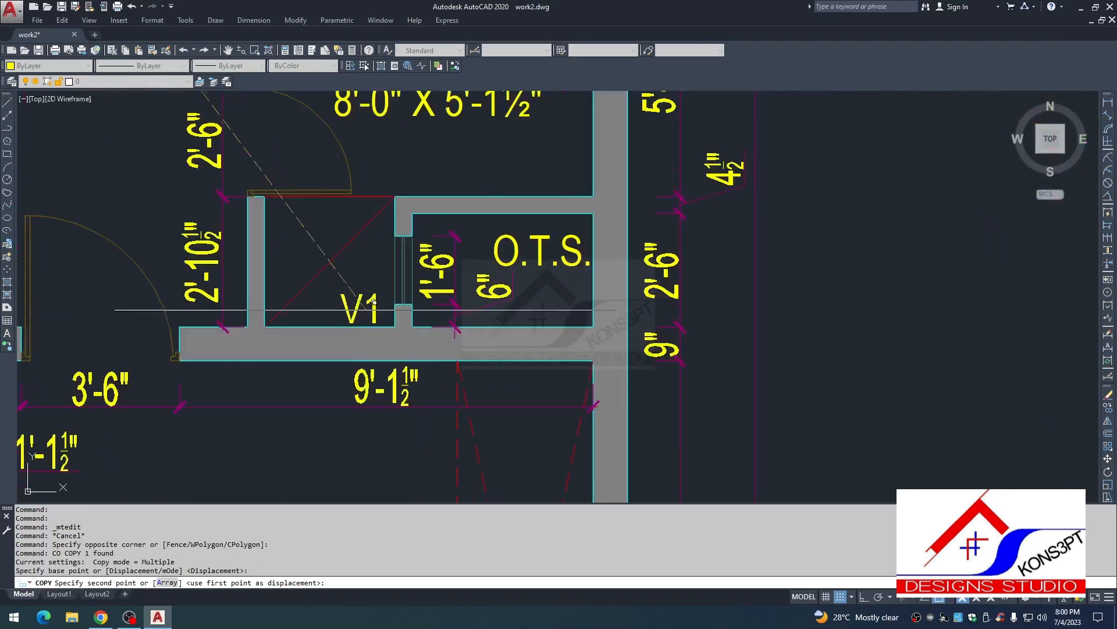
{"action": "left_click", "coordinate": [379, 275]}
{"action": "key", "text": "Escape"}
Step: Change the text of the label beside the O.T.S. opening to "V2"
{"action": "double_click", "coordinate": [372, 273]}
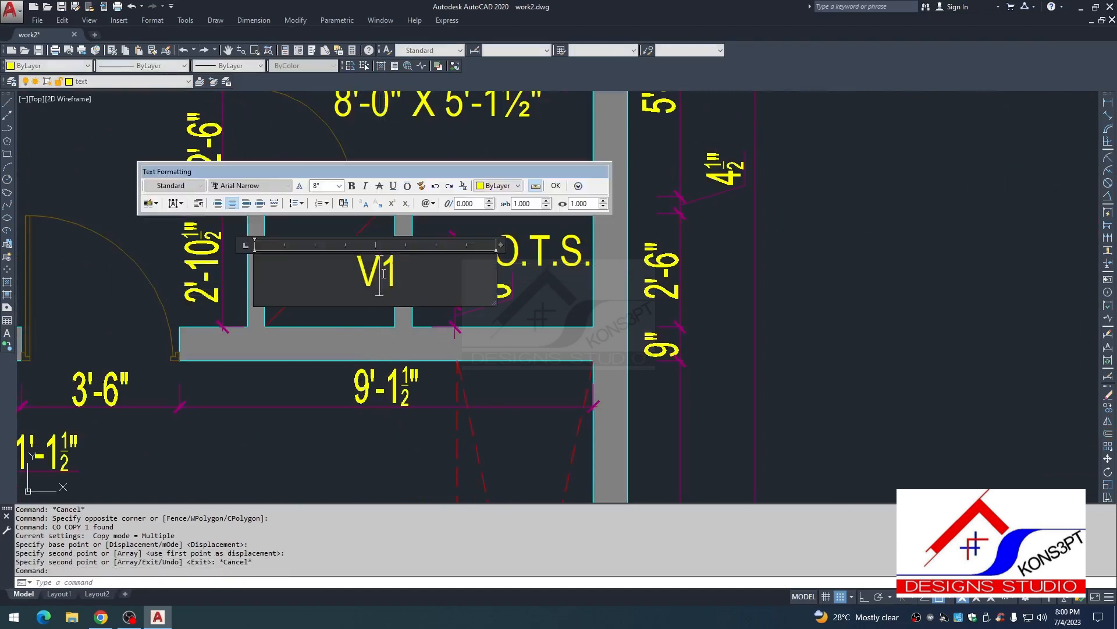
{"action": "type", "text": "V2"}
{"action": "left_click", "coordinate": [340, 400]}
Step: Copy the V2 label to the 4' double door between the porch and the stair hall
{"action": "scroll", "coordinate": [341, 400], "scroll_direction": "down", "scroll_amount": 5}
{"action": "type", "text": "C"}
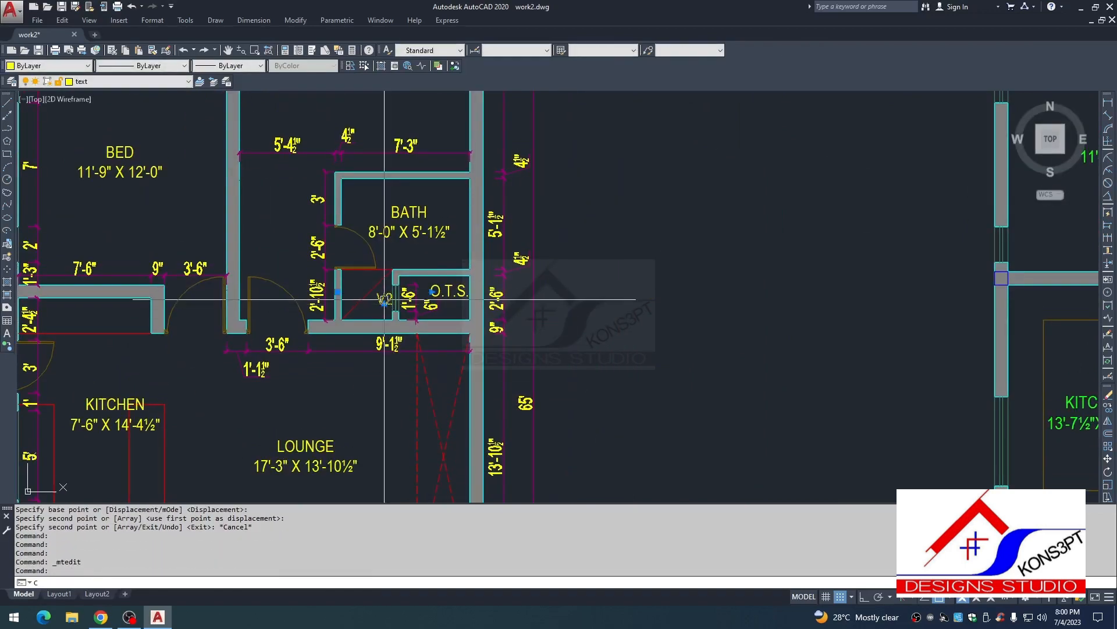
{"action": "type", "text": "O"}
{"action": "key", "text": "space"}
{"action": "left_click", "coordinate": [384, 299]}
{"action": "scroll", "coordinate": [444, 386], "scroll_direction": "down", "scroll_amount": 5}
{"action": "middle_click_drag", "start_coordinate": [444, 387], "coordinate": [444, 251]}
{"action": "scroll", "coordinate": [343, 385], "scroll_direction": "up", "scroll_amount": 9}
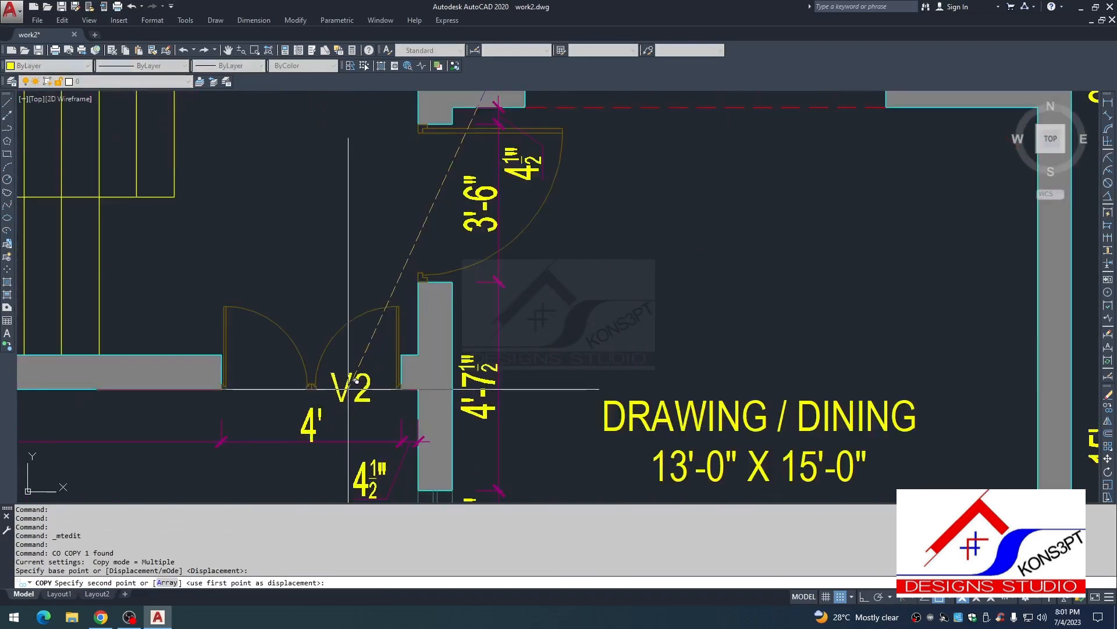
{"action": "left_click", "coordinate": [356, 381]}
{"action": "key", "text": "Escape"}
Step: Change the text of the label at the 4' double door to "D1"
{"action": "double_click", "coordinate": [351, 385]}
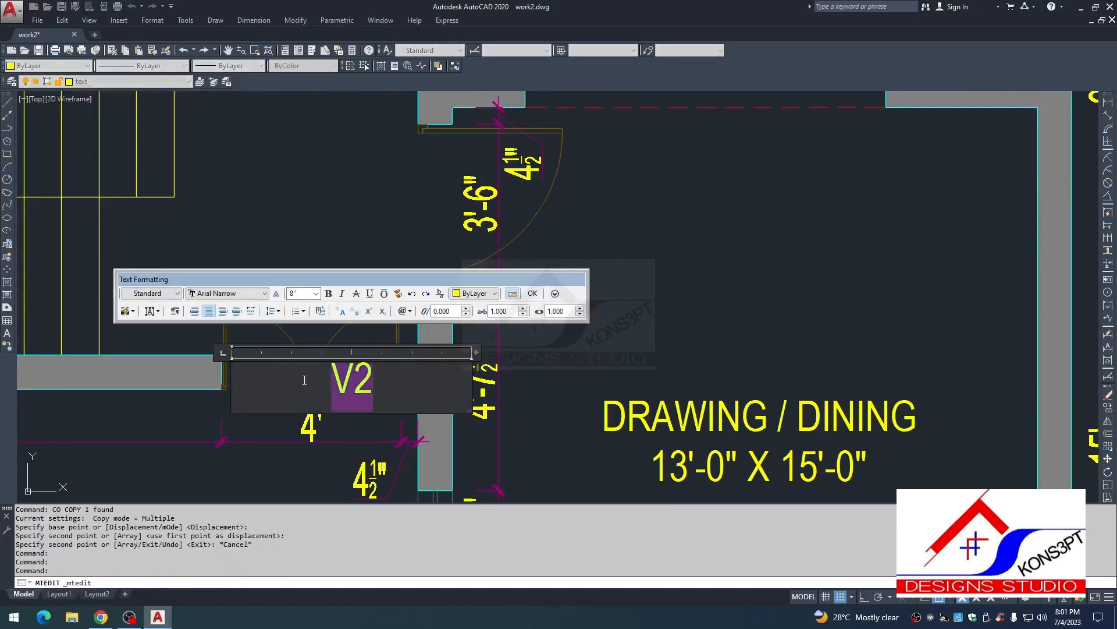
{"action": "left_click", "coordinate": [336, 429]}
{"action": "key", "text": "Escape"}
Step: Copy the D1 label to the 3'-6" door of the drawing/dining room
{"action": "left_click", "coordinate": [354, 377]}
{"action": "type", "text": "C"}
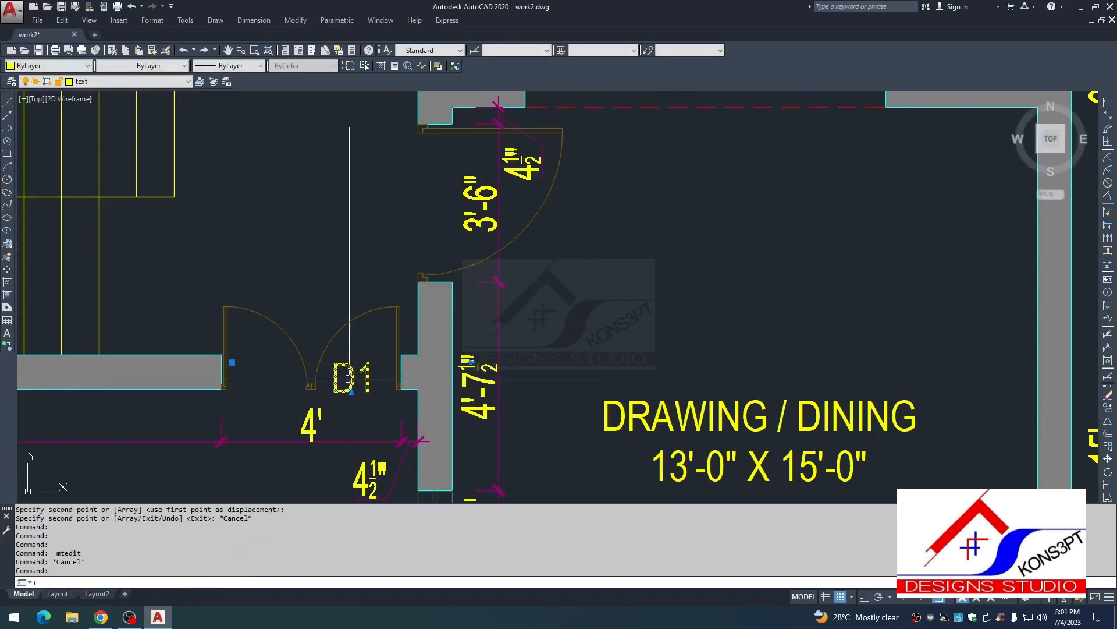
{"action": "type", "text": "O"}
{"action": "left_click", "coordinate": [349, 378]}
{"action": "scroll", "coordinate": [417, 193], "scroll_direction": "up", "scroll_amount": 2}
{"action": "middle_click_drag", "start_coordinate": [417, 193], "coordinate": [404, 285]}
{"action": "left_click", "coordinate": [419, 304]}
{"action": "key", "text": "Escape"}
Step: Change the text of the label at the drawing/dining room door to "D2"
{"action": "left_click", "coordinate": [419, 304]}
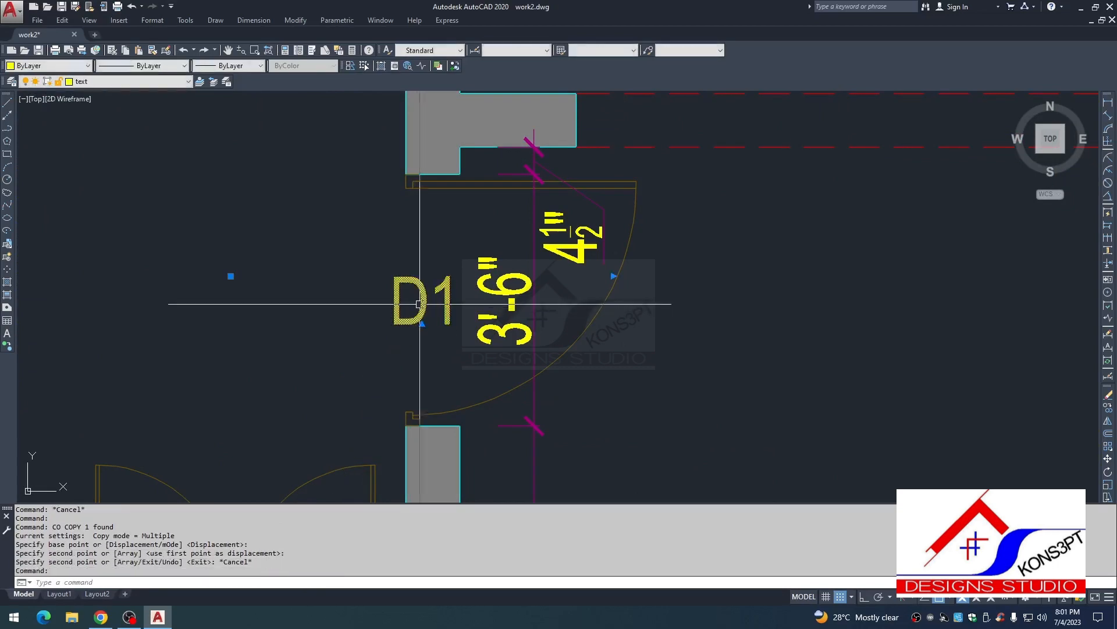
{"action": "double_click", "coordinate": [419, 304]}
{"action": "key", "text": "Delete"}
{"action": "type", "text": "2"}
{"action": "left_click", "coordinate": [411, 389]}
{"action": "key", "text": "Escape"}
Step: Copy the D2 label to the two adjacent 3'-6" bedroom doors that open off the lounge
{"action": "left_click", "coordinate": [430, 261]}
{"action": "left_click", "coordinate": [419, 311]}
{"action": "type", "text": "C"}
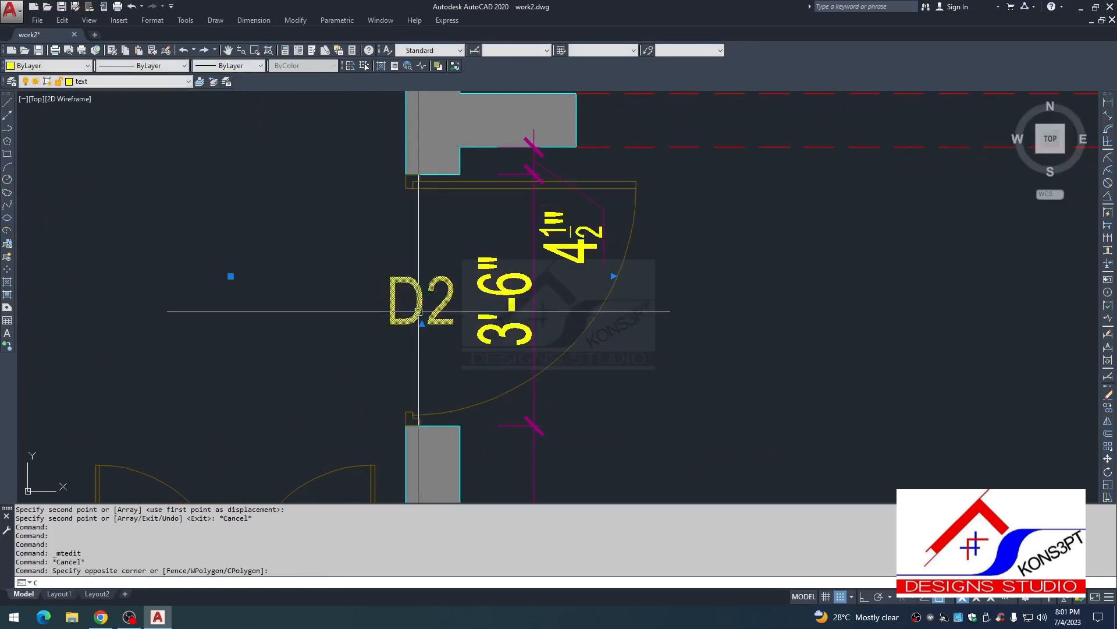
{"action": "type", "text": "O"}
{"action": "left_click", "coordinate": [411, 309]}
{"action": "scroll", "coordinate": [488, 349], "scroll_direction": "down", "scroll_amount": 6}
{"action": "middle_click_drag", "start_coordinate": [501, 116], "coordinate": [478, 327]}
{"action": "scroll", "coordinate": [499, 268], "scroll_direction": "up", "scroll_amount": 4}
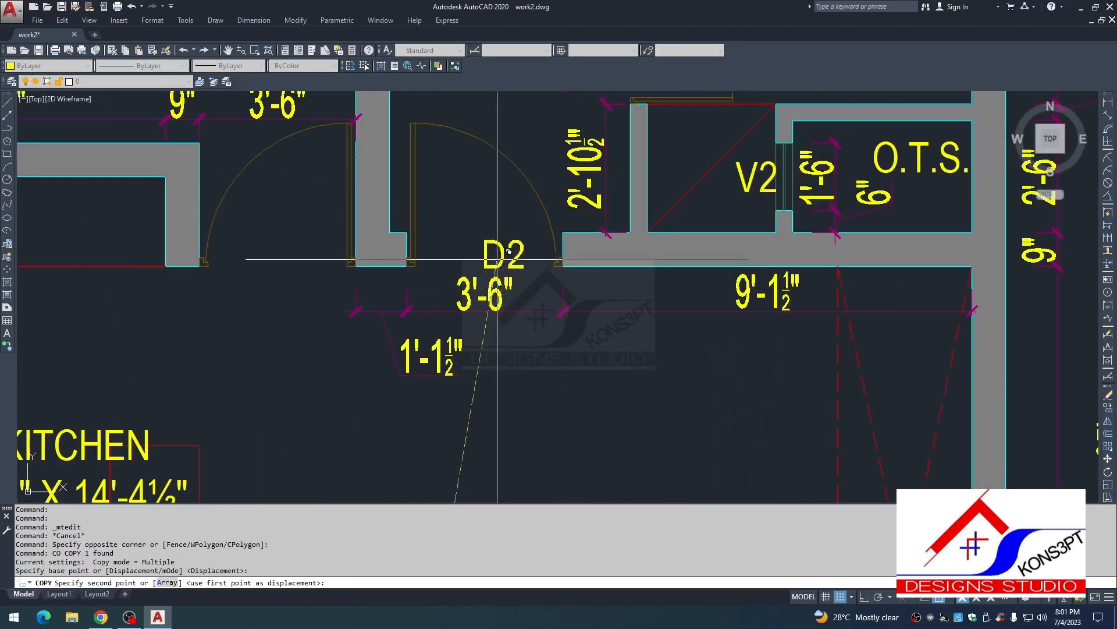
{"action": "left_click", "coordinate": [276, 242]}
Step: Place another copy of the D2 label at the kitchen's 3' exterior side door
{"action": "scroll", "coordinate": [276, 242], "scroll_direction": "down", "scroll_amount": 6}
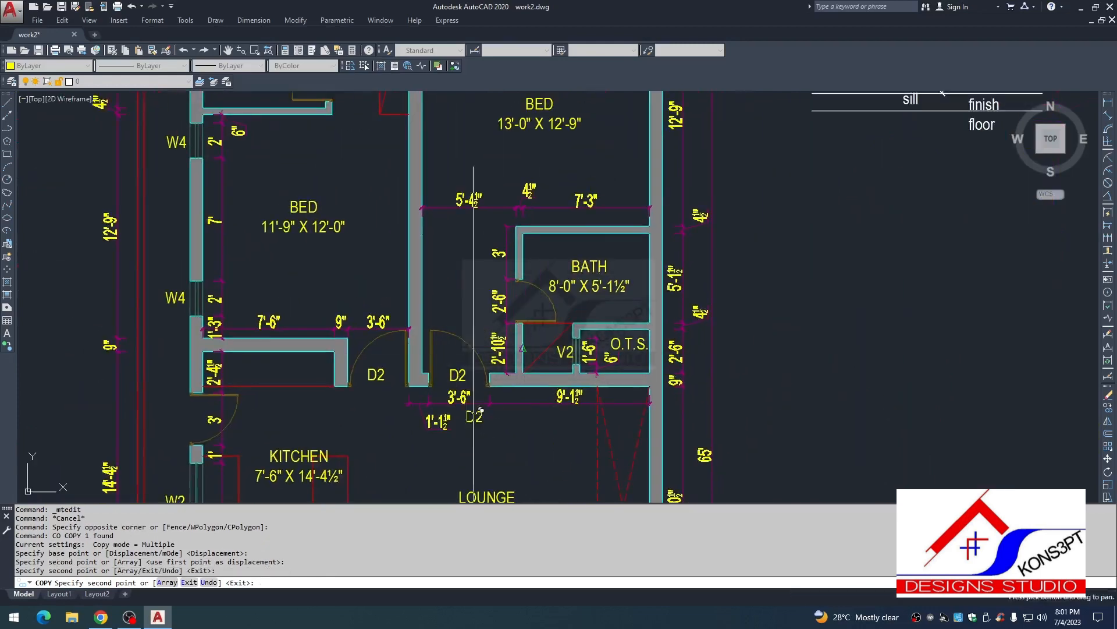
{"action": "mouse_move", "coordinate": [407, 302]}
{"action": "middle_mouse_down"}
{"action": "mouse_move", "coordinate": [454, 335]}
{"action": "mouse_move", "coordinate": [449, 321]}
{"action": "middle_mouse_up"}
{"action": "middle_click_drag", "start_coordinate": [461, 407], "coordinate": [493, 362]}
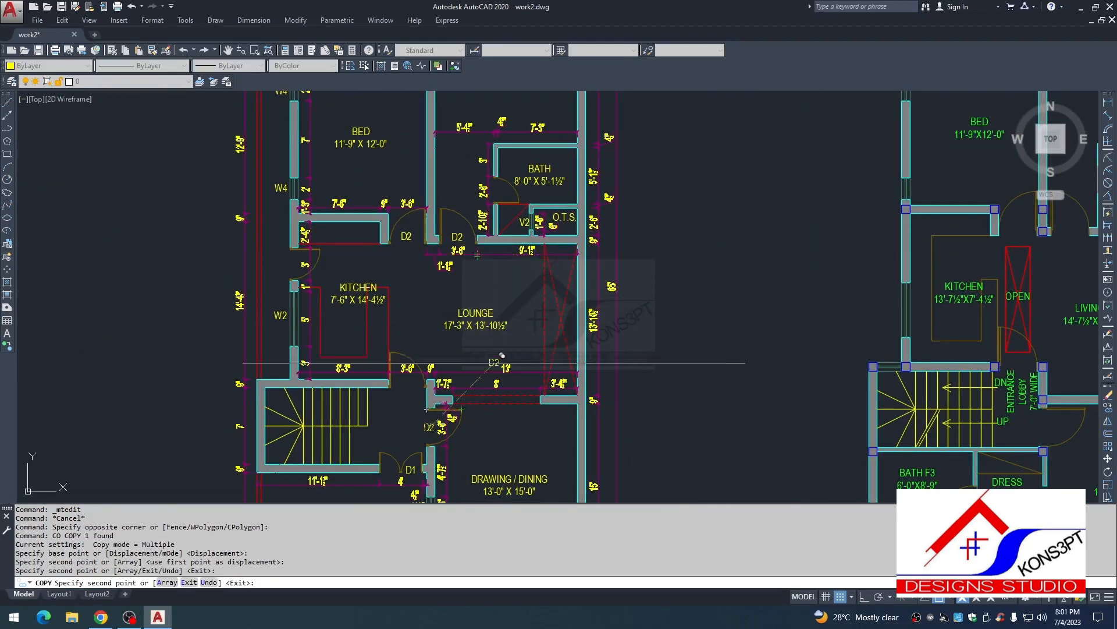
{"action": "scroll", "coordinate": [404, 217], "scroll_direction": "up", "scroll_amount": 3}
{"action": "scroll", "coordinate": [248, 284], "scroll_direction": "up", "scroll_amount": 6}
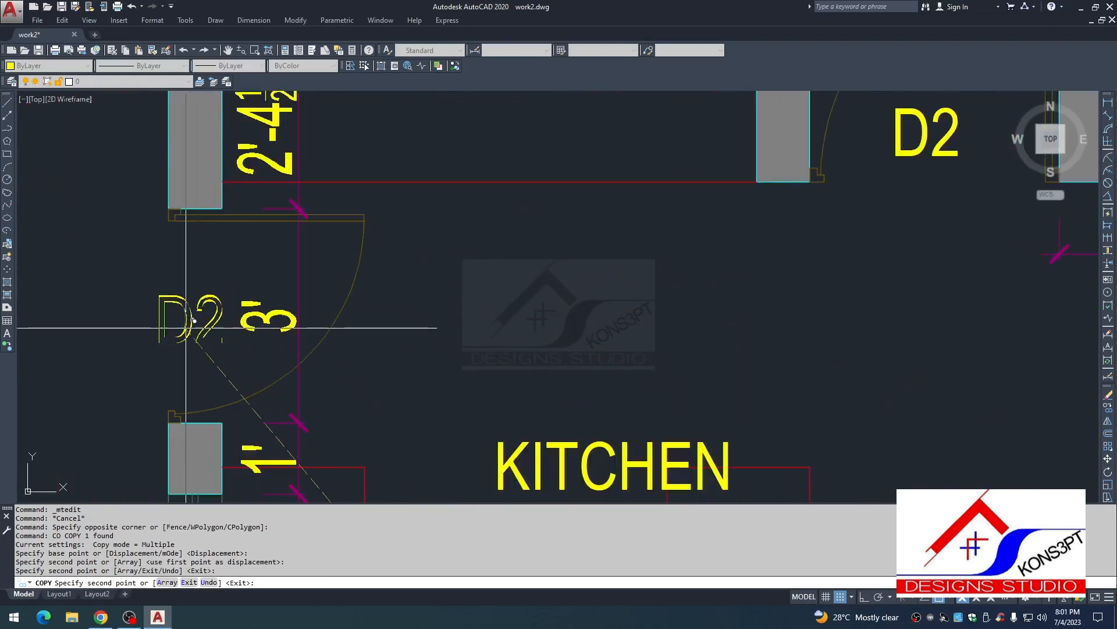
{"action": "key", "text": "Escape"}
Step: Change the text of the label at the kitchen's 3' side door to "D3"
{"action": "left_click", "coordinate": [209, 312]}
{"action": "left_click", "coordinate": [205, 328]}
{"action": "double_click", "coordinate": [204, 328]}
{"action": "left_click_drag", "start_coordinate": [200, 329], "coordinate": [227, 328]}
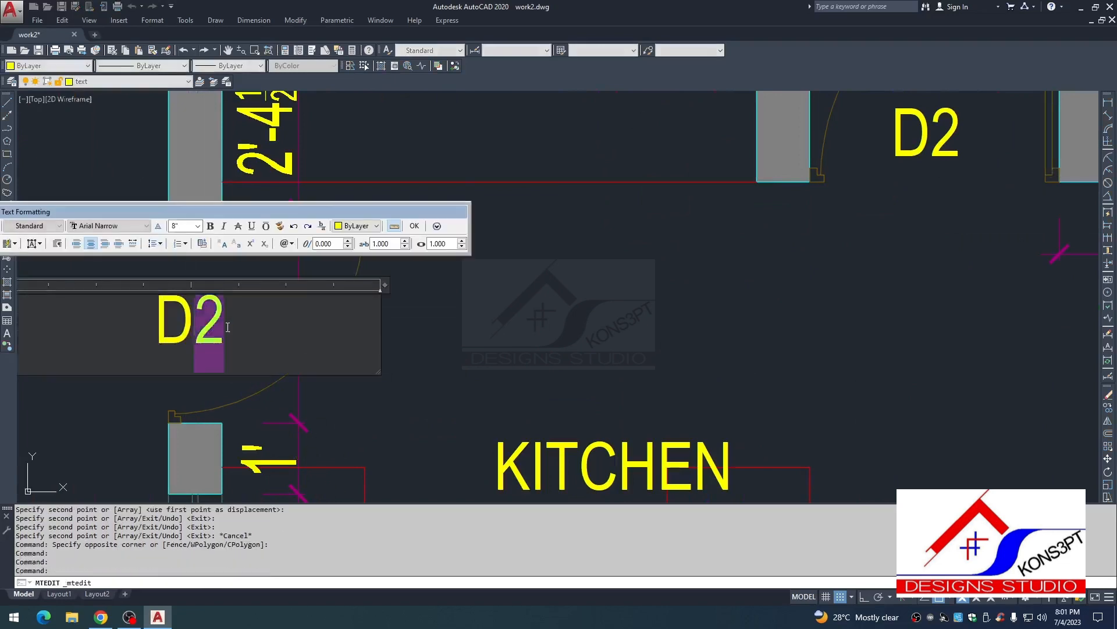
{"action": "type", "text": "3"}
{"action": "left_click", "coordinate": [388, 396]}
{"action": "key", "text": "Escape"}
Step: Copy the D3 label to the 2'-6" door of the 8'-0" x 5'-1½" bath
{"action": "left_click", "coordinate": [203, 288]}
{"action": "left_click", "coordinate": [185, 322]}
{"action": "type", "text": "C"}
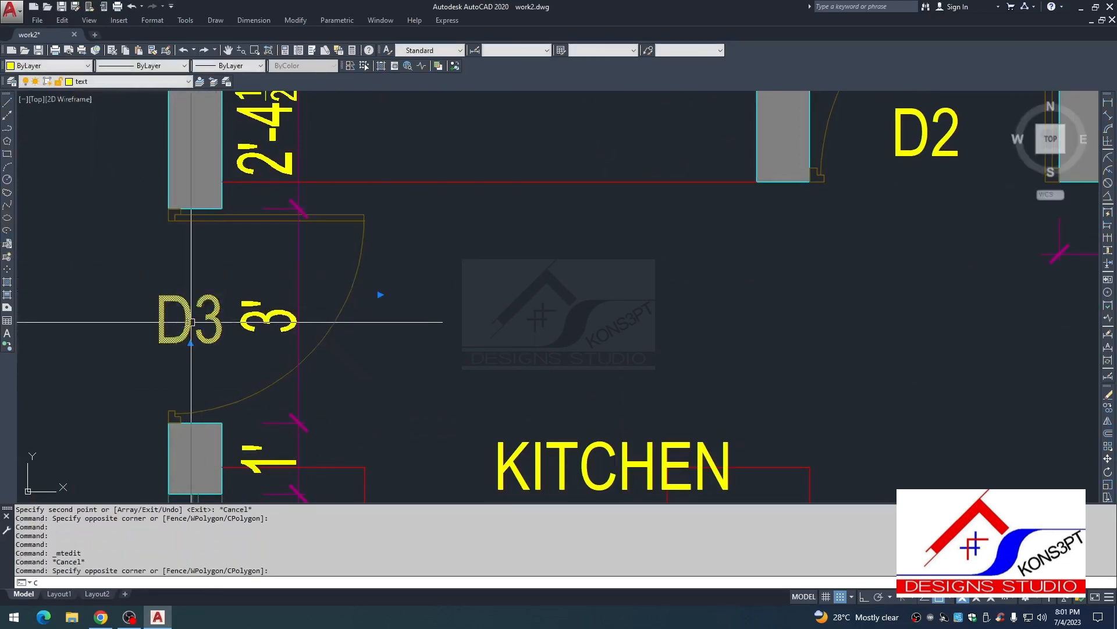
{"action": "type", "text": "O"}
{"action": "key", "text": "space"}
{"action": "left_click", "coordinate": [190, 319]}
{"action": "scroll", "coordinate": [259, 339], "scroll_direction": "down", "scroll_amount": 6}
{"action": "middle_click_drag", "start_coordinate": [583, 212], "coordinate": [459, 229]}
{"action": "scroll", "coordinate": [445, 226], "scroll_direction": "up", "scroll_amount": 6}
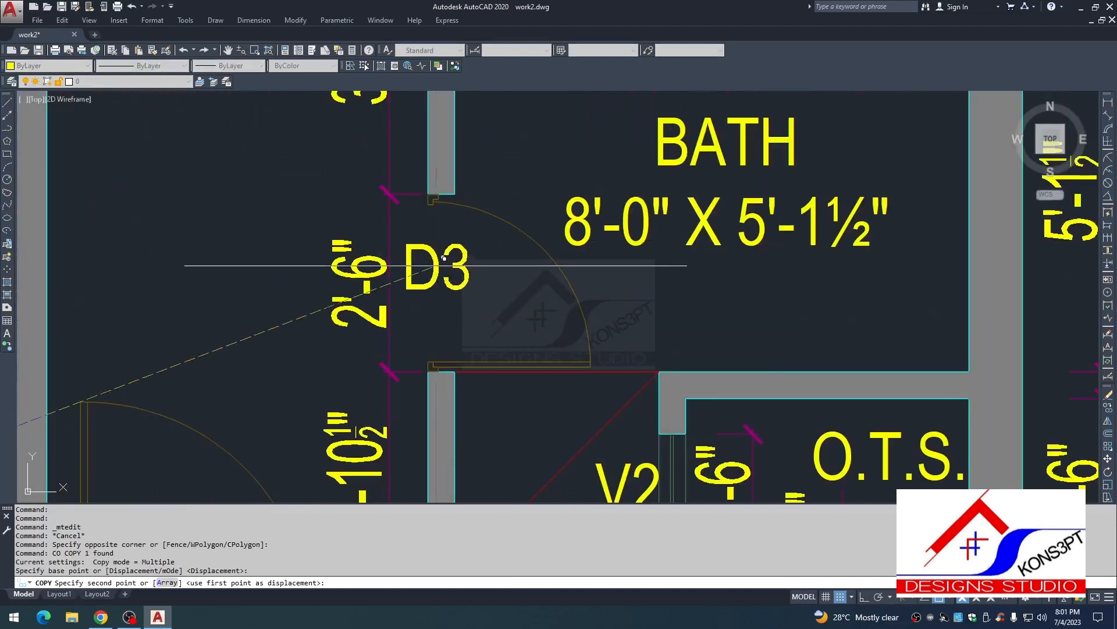
{"action": "left_click", "coordinate": [457, 280]}
{"action": "key", "text": "Escape"}
Step: Change the text of the label at the 2'-6" bath door to "D4"
{"action": "double_click", "coordinate": [456, 285]}
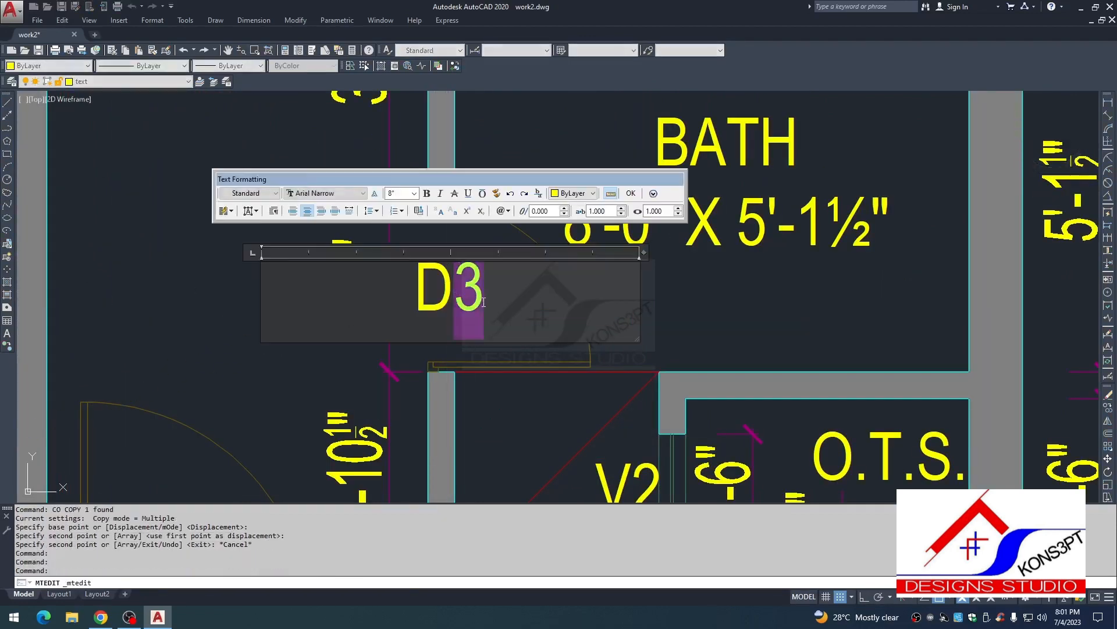
{"action": "left_click_drag", "start_coordinate": [455, 291], "coordinate": [483, 312]}
{"action": "type", "text": "4"}
{"action": "key", "text": "Escape"}
{"action": "key", "text": "Escape"}
Step: Copy the D4 label to the door of the 7'-0" x 6'-0" bath
{"action": "left_click", "coordinate": [486, 269]}
{"action": "left_click", "coordinate": [454, 307]}
{"action": "type", "text": "CO"}
{"action": "left_click", "coordinate": [446, 293]}
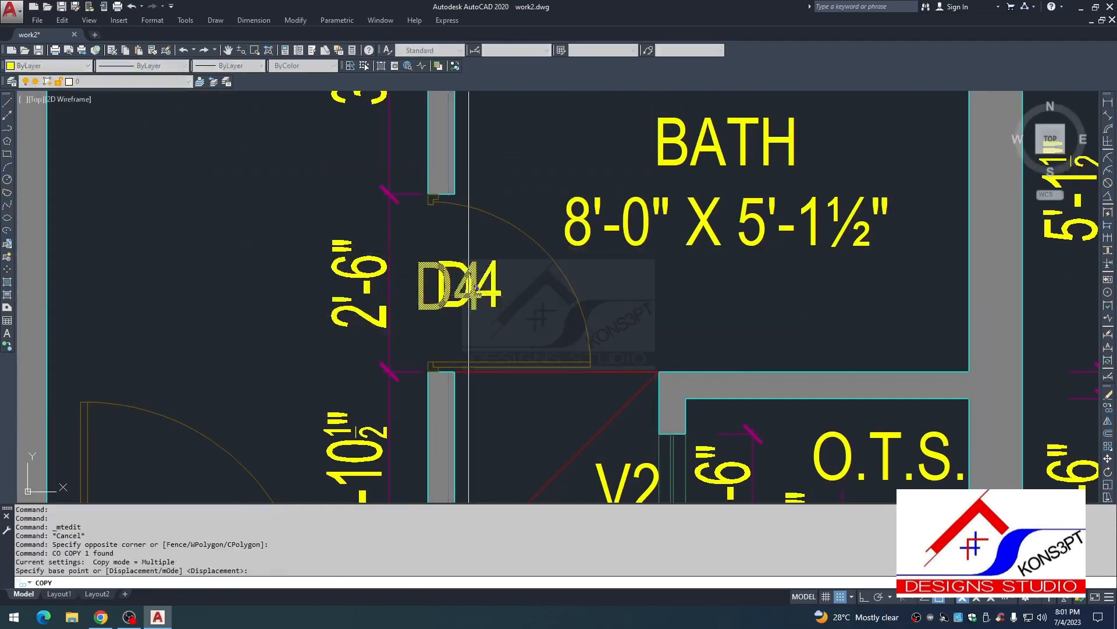
{"action": "scroll", "coordinate": [504, 403], "scroll_direction": "down", "scroll_amount": 6}
{"action": "scroll", "coordinate": [405, 245], "scroll_direction": "down", "scroll_amount": 2}
{"action": "scroll", "coordinate": [454, 314], "scroll_direction": "up", "scroll_amount": 6}
{"action": "left_click", "coordinate": [455, 315]}
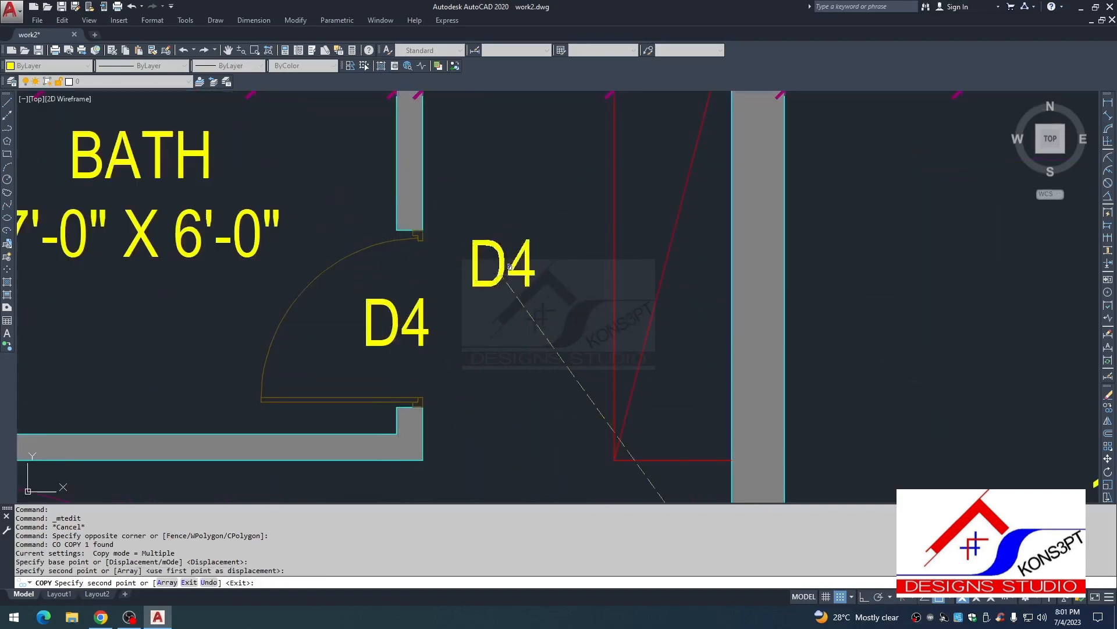
Step: Copy the D2 label from the drawing/dining room door to the 3'-6" door between the stair hall and the lounge
{"action": "scroll", "coordinate": [501, 262], "scroll_direction": "down", "scroll_amount": 6}
{"action": "scroll", "coordinate": [494, 271], "scroll_direction": "down", "scroll_amount": 5}
{"action": "scroll", "coordinate": [494, 286], "scroll_direction": "up", "scroll_amount": 6}
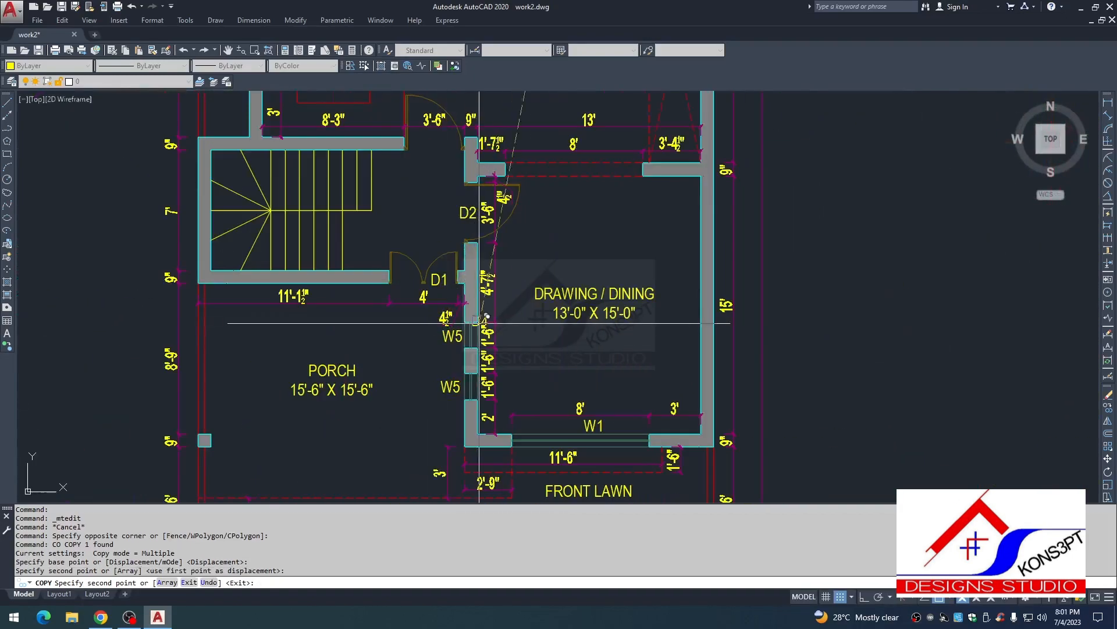
{"action": "middle_click_drag", "start_coordinate": [486, 293], "coordinate": [432, 343]}
{"action": "scroll", "coordinate": [394, 262], "scroll_direction": "up", "scroll_amount": 2}
{"action": "middle_click_drag", "start_coordinate": [398, 288], "coordinate": [404, 306]}
{"action": "scroll", "coordinate": [440, 311], "scroll_direction": "up", "scroll_amount": 4}
{"action": "key", "text": "Escape"}
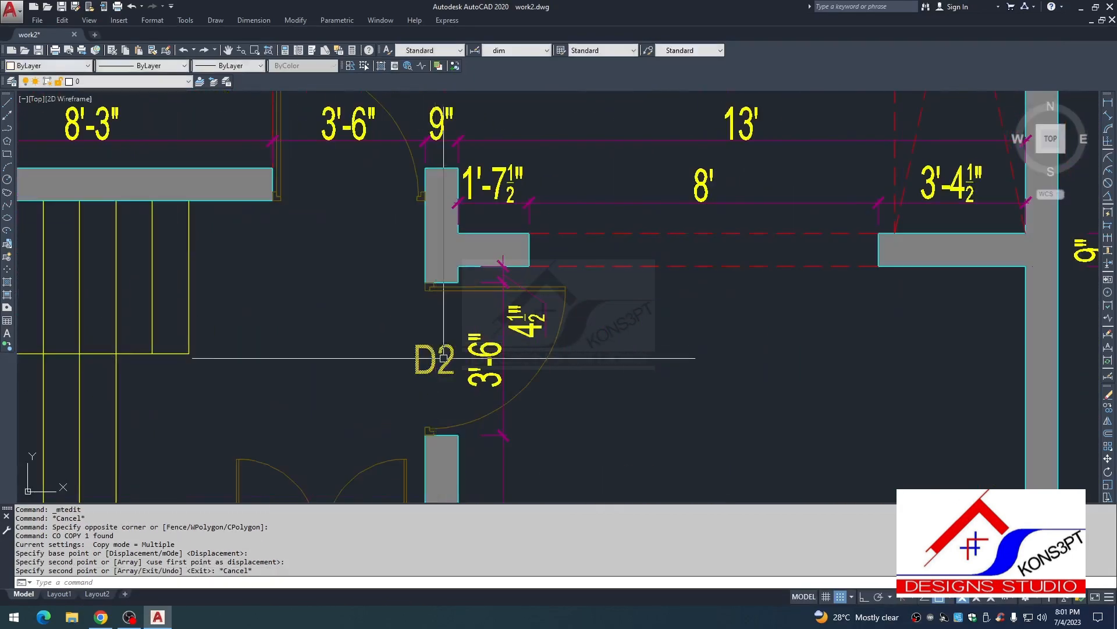
{"action": "left_click", "coordinate": [442, 359]}
{"action": "key", "text": "space"}
{"action": "left_click", "coordinate": [427, 356]}
{"action": "left_click", "coordinate": [342, 182]}
{"action": "key", "text": "Escape"}
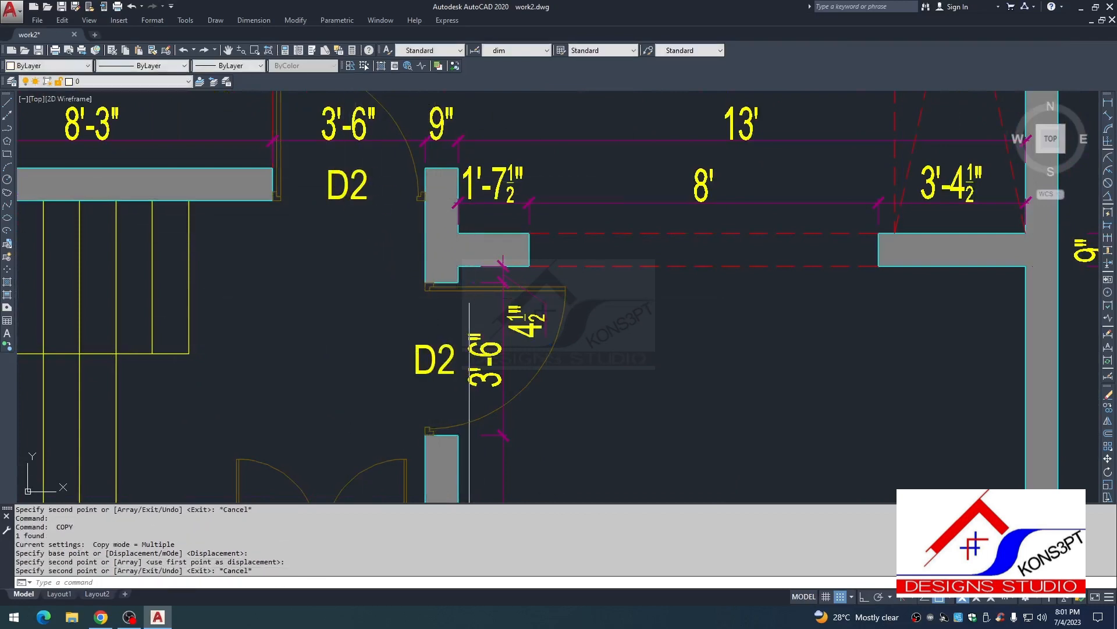
Step: Review the tagged floor plan and the overall layout of all the plans in the drawing
{"action": "scroll", "coordinate": [401, 299], "scroll_direction": "down", "scroll_amount": 8}
{"action": "key", "text": "Escape"}
{"action": "key", "text": "Escape"}
{"action": "key", "text": "Escape"}
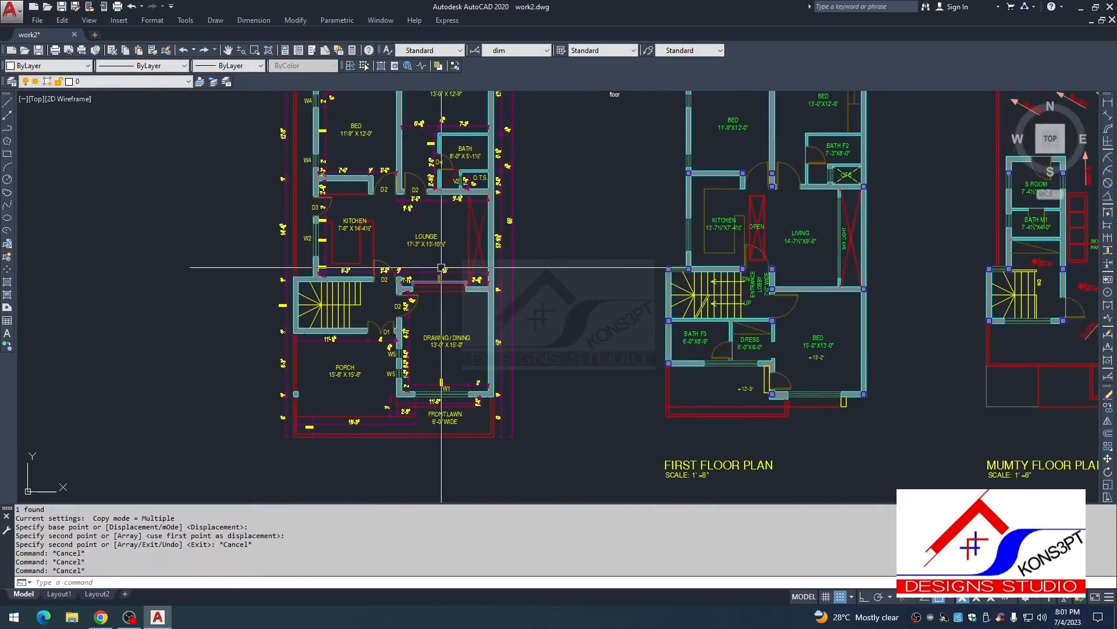
{"action": "scroll", "coordinate": [429, 254], "scroll_direction": "up", "scroll_amount": 2}
{"action": "key", "text": "Escape"}
{"action": "key", "text": "Escape"}
{"action": "scroll", "coordinate": [511, 259], "scroll_direction": "down", "scroll_amount": 4}
{"action": "middle_click_drag", "start_coordinate": [508, 256], "coordinate": [492, 215]}
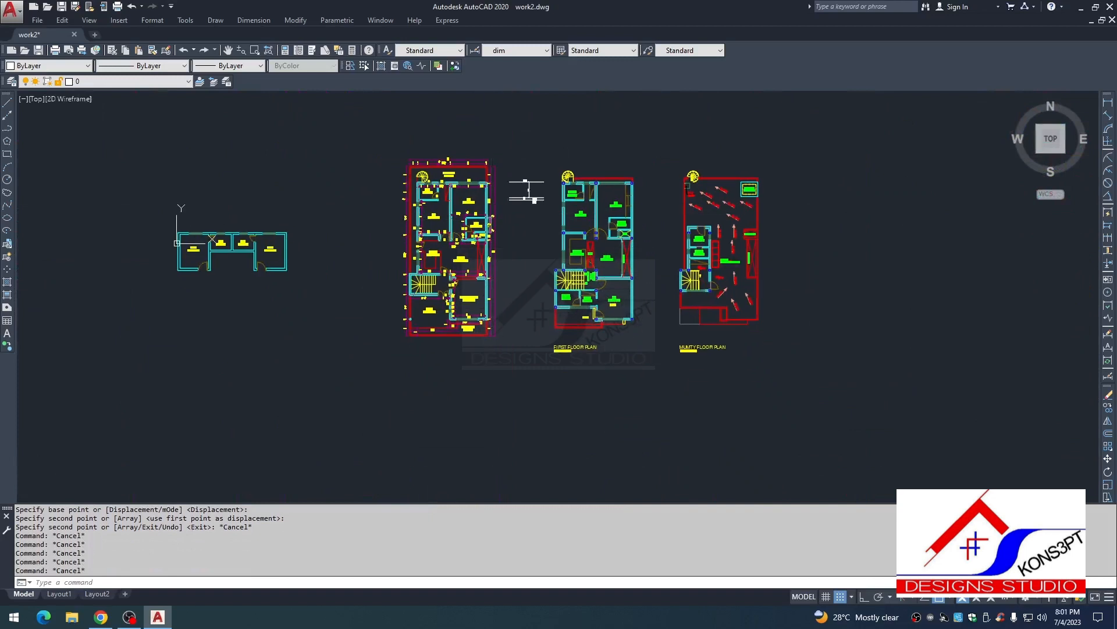
{"action": "middle_click_drag", "start_coordinate": [388, 305], "coordinate": [392, 351]}
{"action": "scroll", "coordinate": [463, 255], "scroll_direction": "up", "scroll_amount": 2}
{"action": "scroll", "coordinate": [482, 336], "scroll_direction": "up", "scroll_amount": 1}
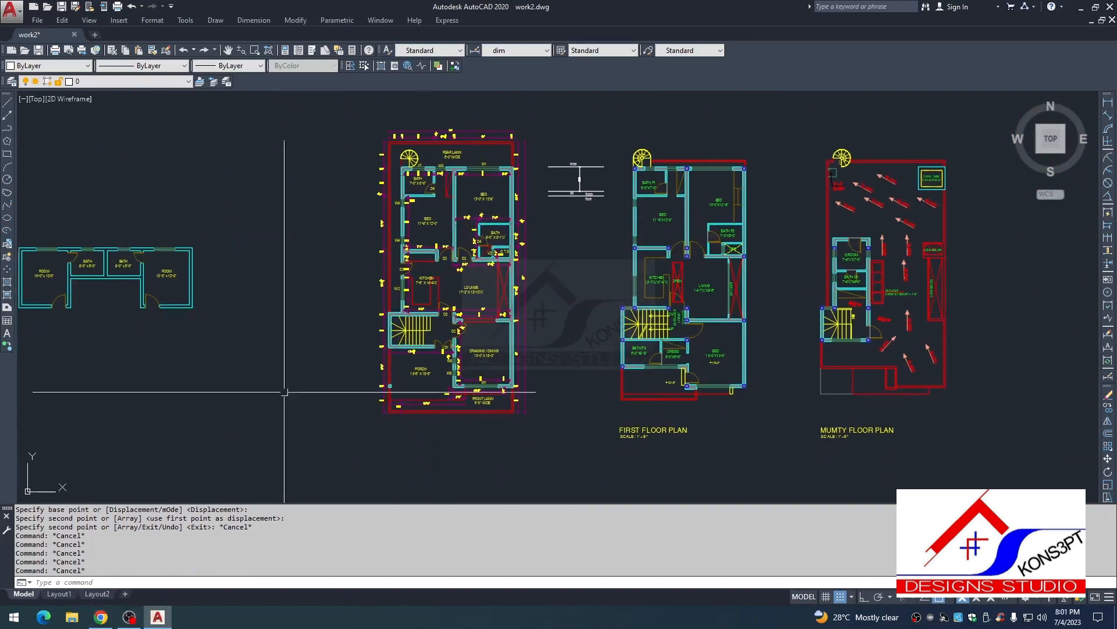
Step: Look through the Desktop folder in File Explorer for an existing drawing that contains a schedule of openings
{"action": "left_click", "coordinate": [76, 617]}
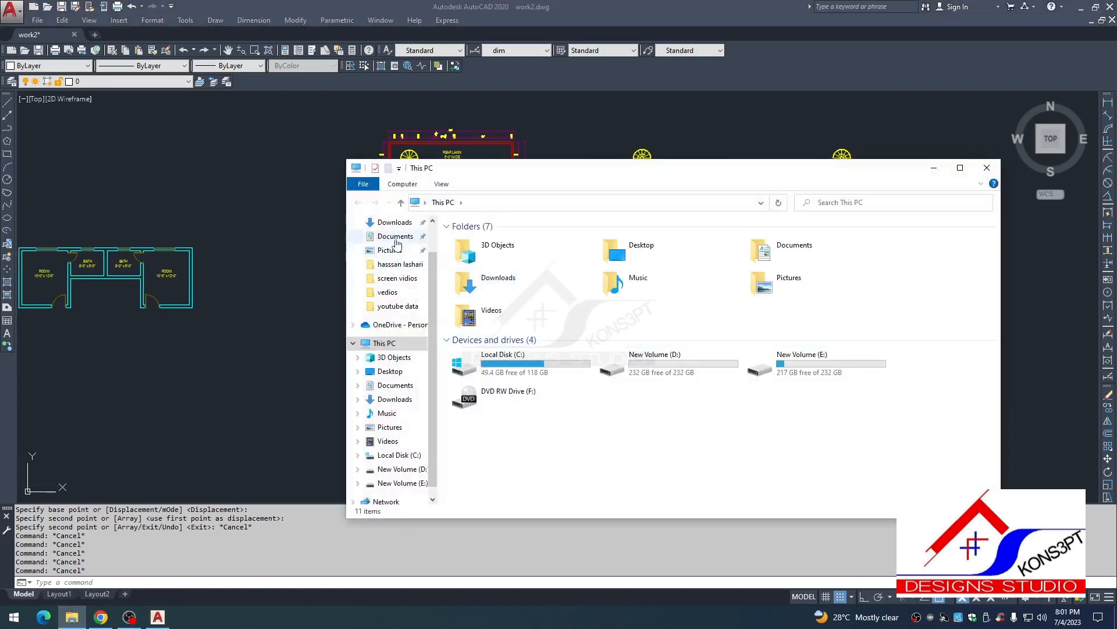
{"action": "left_click", "coordinate": [395, 374]}
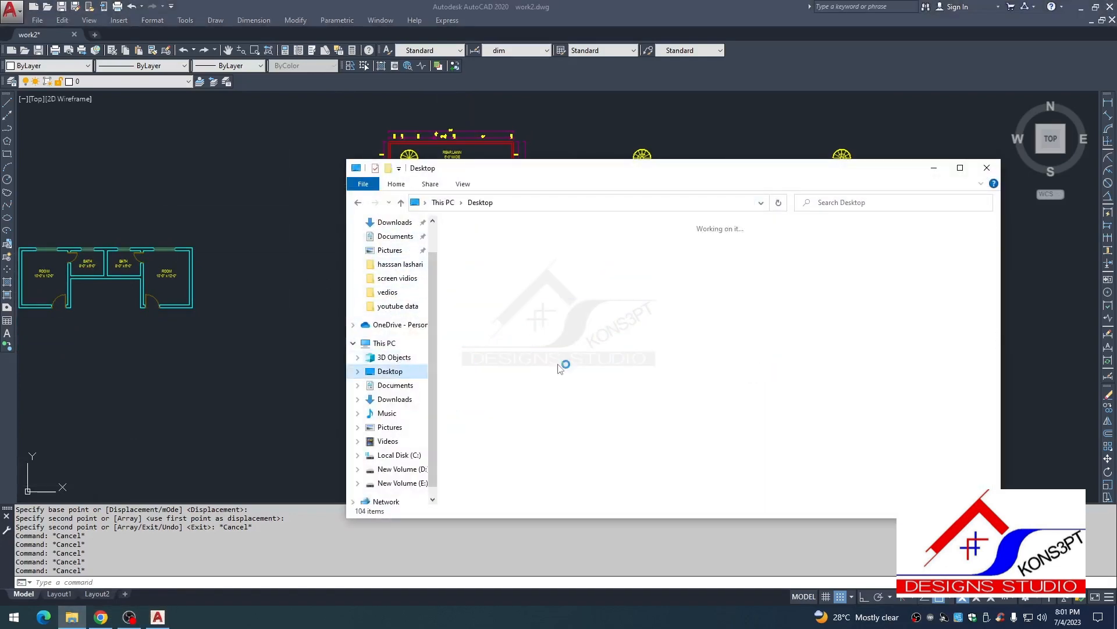
{"action": "scroll", "coordinate": [839, 368], "scroll_direction": "down", "scroll_amount": 3}
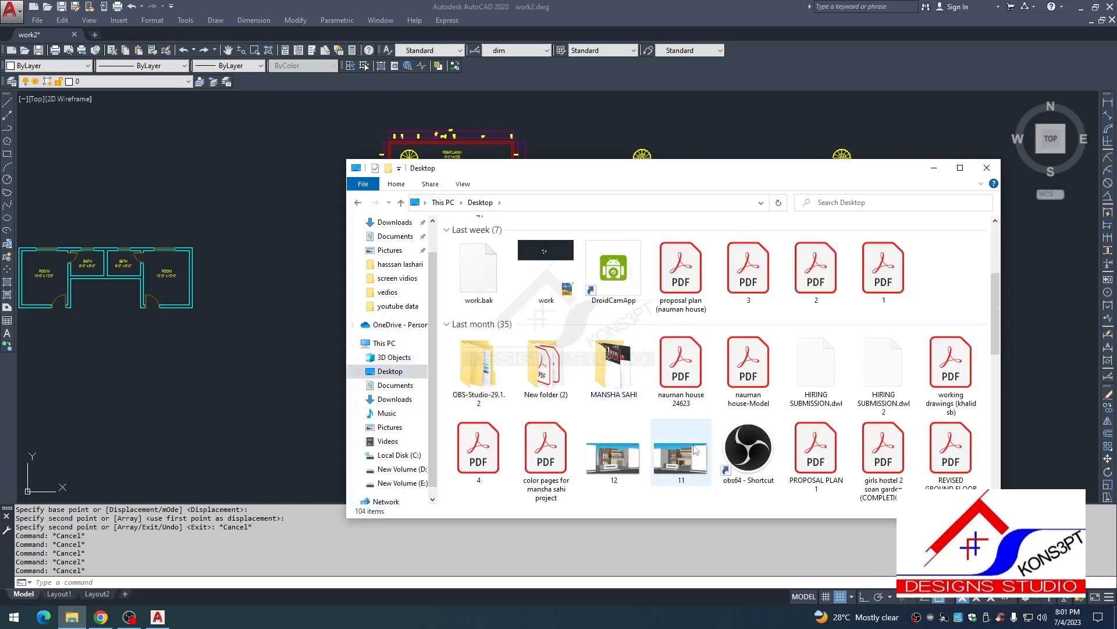
{"action": "scroll", "coordinate": [743, 429], "scroll_direction": "down", "scroll_amount": 3}
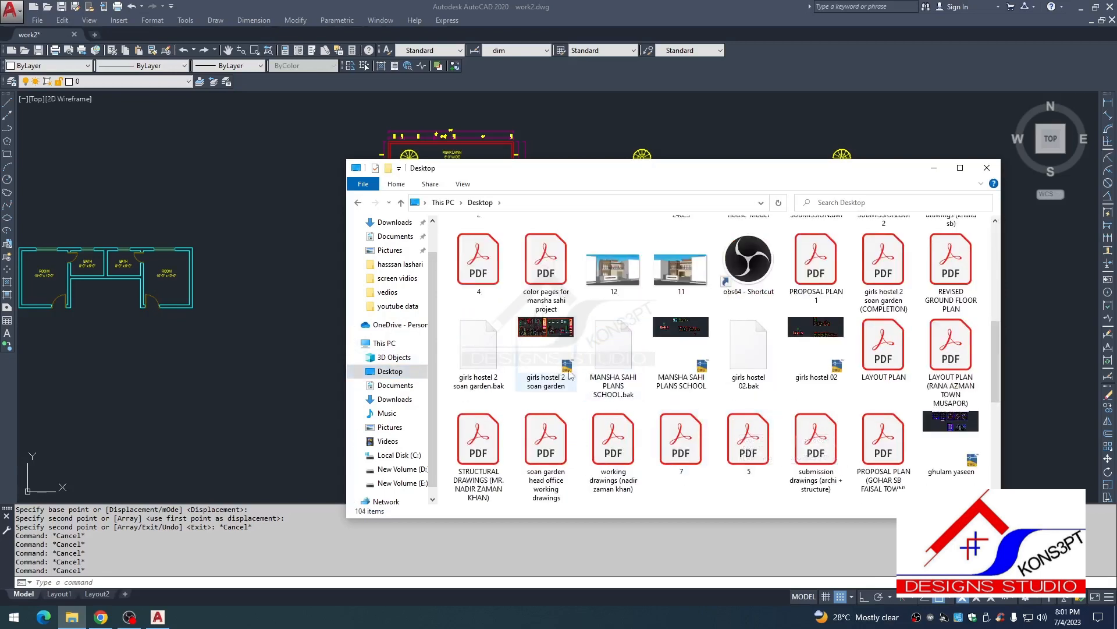
{"action": "scroll", "coordinate": [711, 357], "scroll_direction": "down", "scroll_amount": 3}
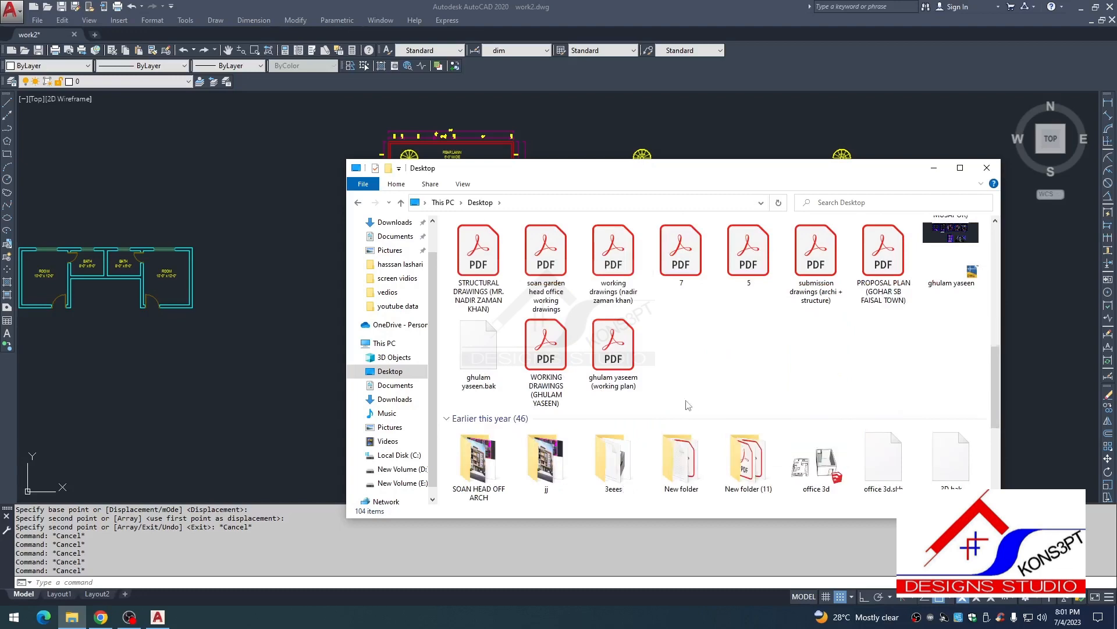
{"action": "scroll", "coordinate": [665, 387], "scroll_direction": "up", "scroll_amount": 3}
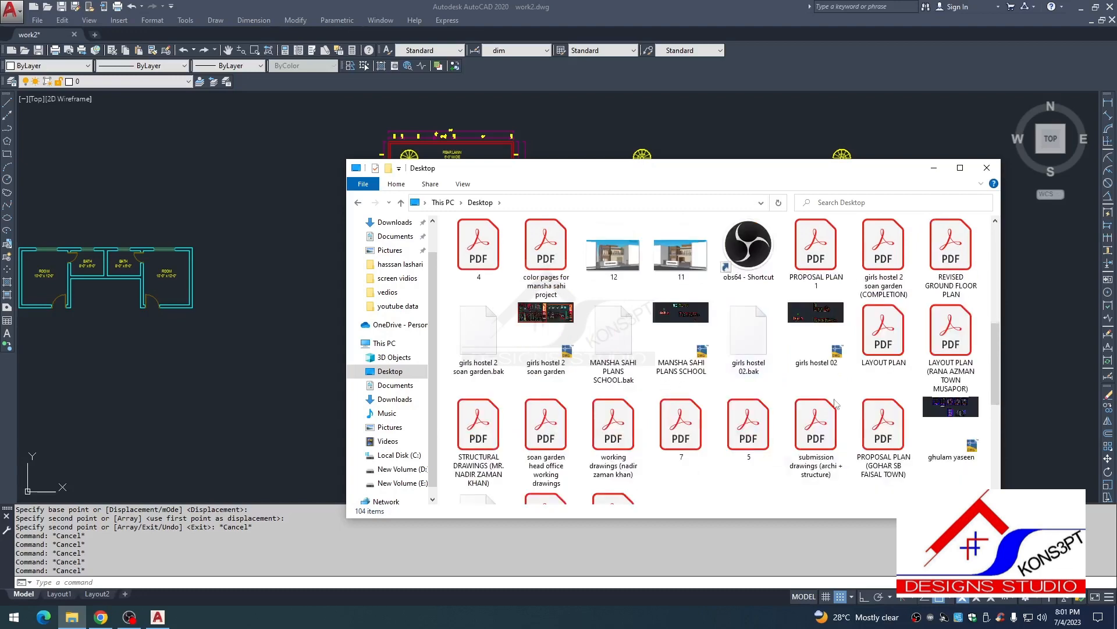
{"action": "left_click", "coordinate": [934, 170]}
Step: Open the "final submission" drawing from the Windows desktop in AutoCAD
{"action": "left_click", "coordinate": [1080, 7]}
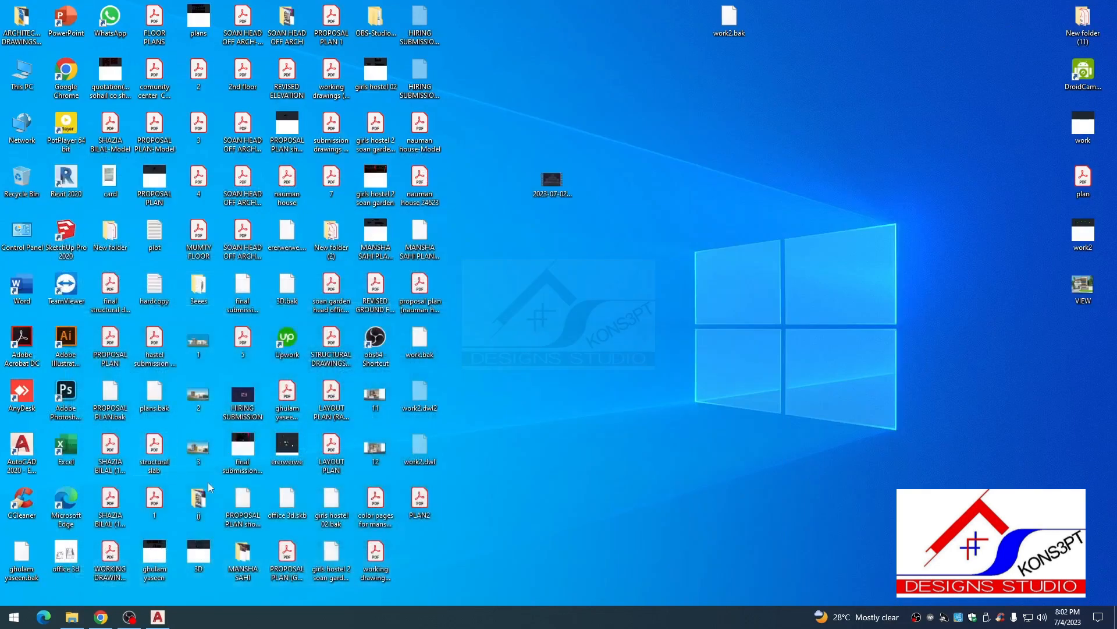
{"action": "double_click", "coordinate": [245, 451]}
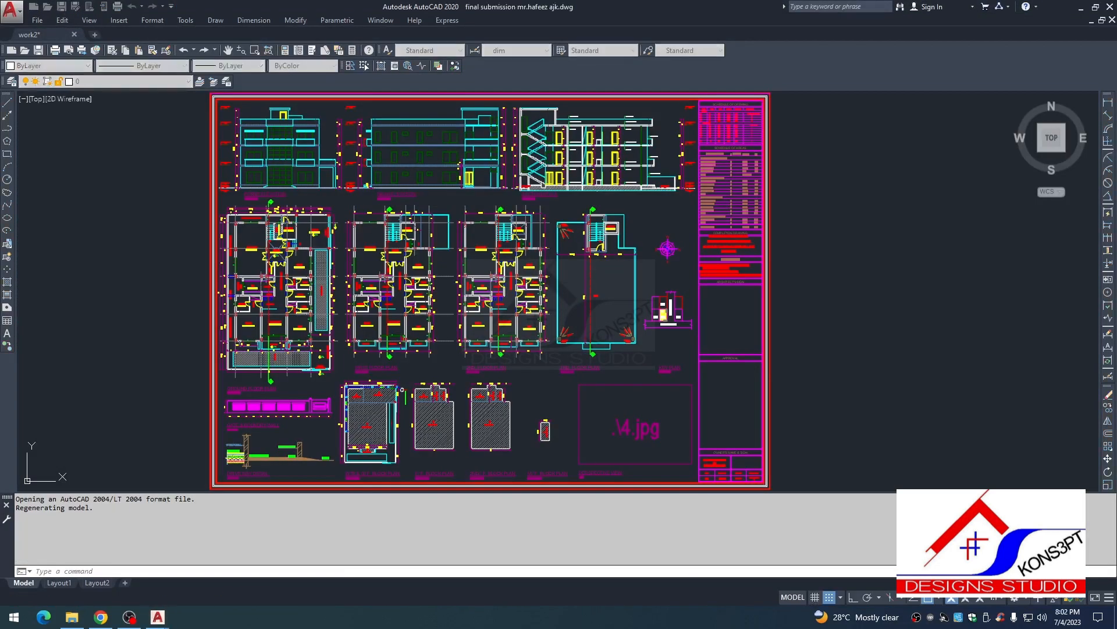
{"action": "key", "text": "Escape"}
Step: Select and copy the Schedule of Opening table, without the Schedule of Areas content, from the submission sheet's title strip
{"action": "scroll", "coordinate": [283, 263], "scroll_direction": "up", "scroll_amount": 4}
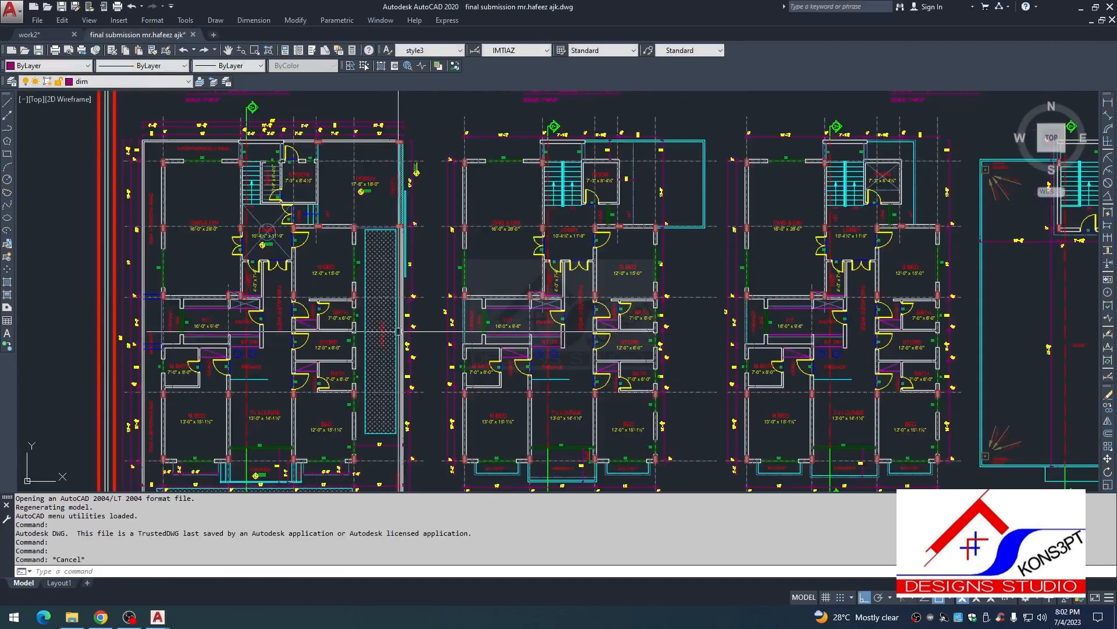
{"action": "scroll", "coordinate": [396, 330], "scroll_direction": "down", "scroll_amount": 2}
{"action": "middle_click_drag", "start_coordinate": [393, 330], "coordinate": [233, 374]}
{"action": "scroll", "coordinate": [233, 374], "scroll_direction": "down", "scroll_amount": 2}
{"action": "scroll", "coordinate": [659, 197], "scroll_direction": "up", "scroll_amount": 7}
{"action": "scroll", "coordinate": [574, 229], "scroll_direction": "down", "scroll_amount": 4}
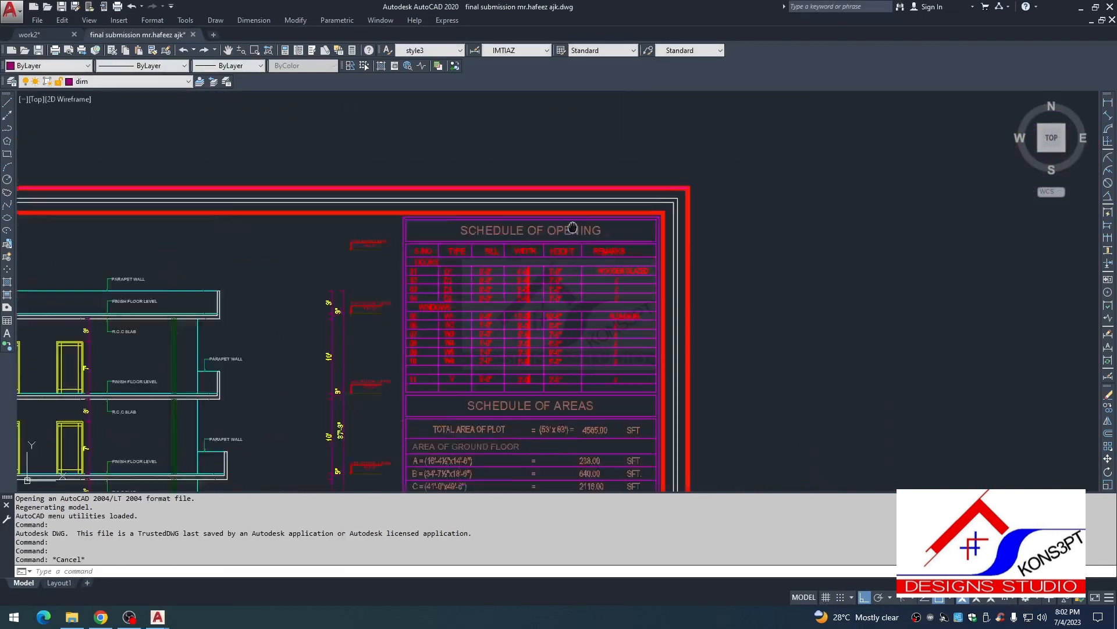
{"action": "scroll", "coordinate": [362, 191], "scroll_direction": "up", "scroll_amount": 4}
{"action": "scroll", "coordinate": [366, 146], "scroll_direction": "down", "scroll_amount": 4}
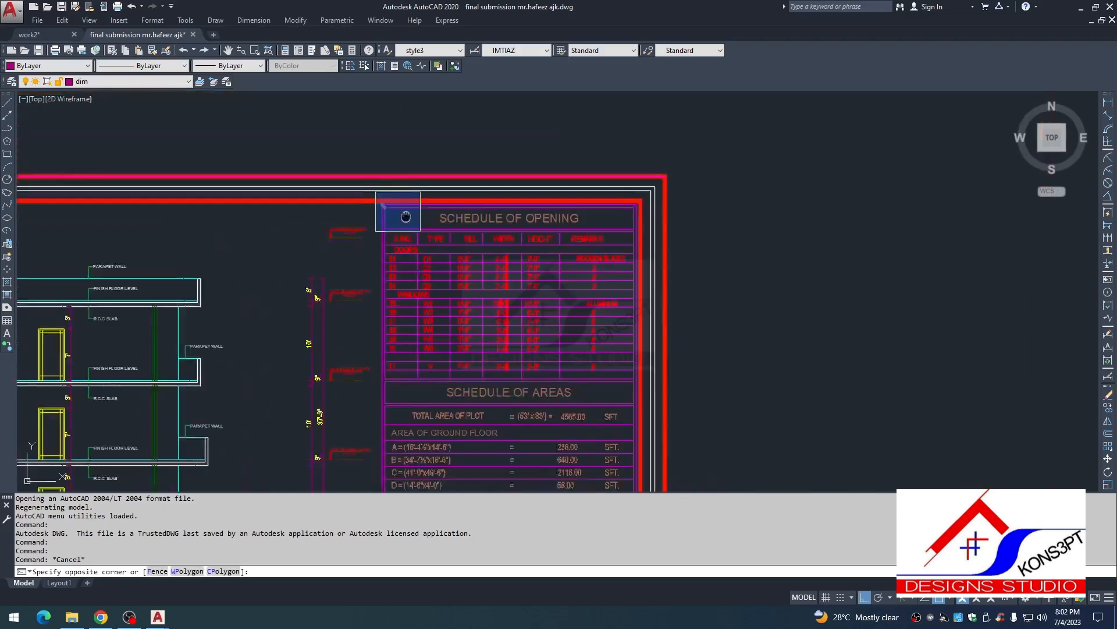
{"action": "left_click", "coordinate": [348, 143]}
{"action": "scroll", "coordinate": [614, 336], "scroll_direction": "up", "scroll_amount": 6}
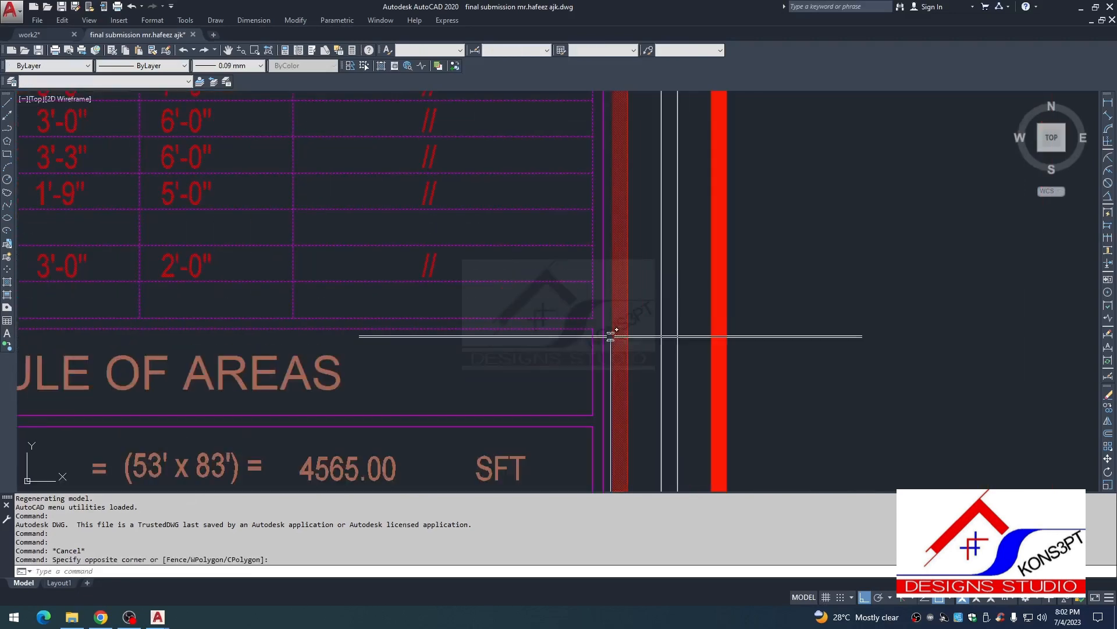
{"action": "left_click", "coordinate": [611, 335]}
{"action": "middle_click_drag", "start_coordinate": [566, 356], "coordinate": [649, 345]}
{"action": "scroll", "coordinate": [648, 344], "scroll_direction": "down", "scroll_amount": 2}
{"action": "middle_click_drag", "start_coordinate": [188, 354], "coordinate": [469, 352]}
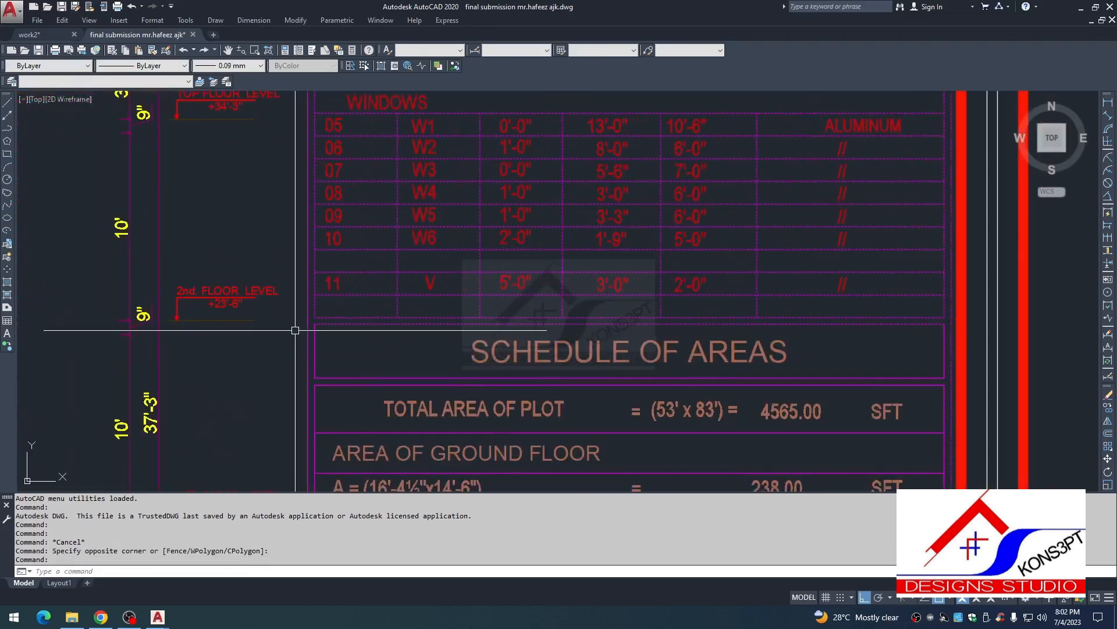
{"action": "scroll", "coordinate": [428, 357], "scroll_direction": "down", "scroll_amount": 4}
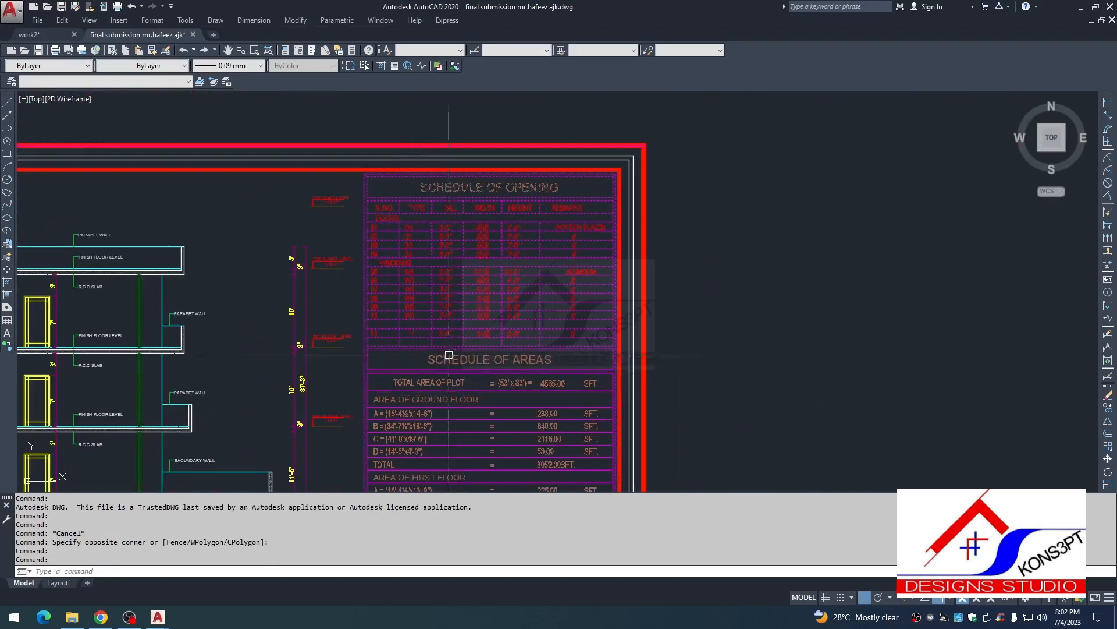
Step: Paste the copied Schedule of Opening table into work2.dwg in the empty area below the ground floor plan
{"action": "key", "text": "ctrl+Tab"}
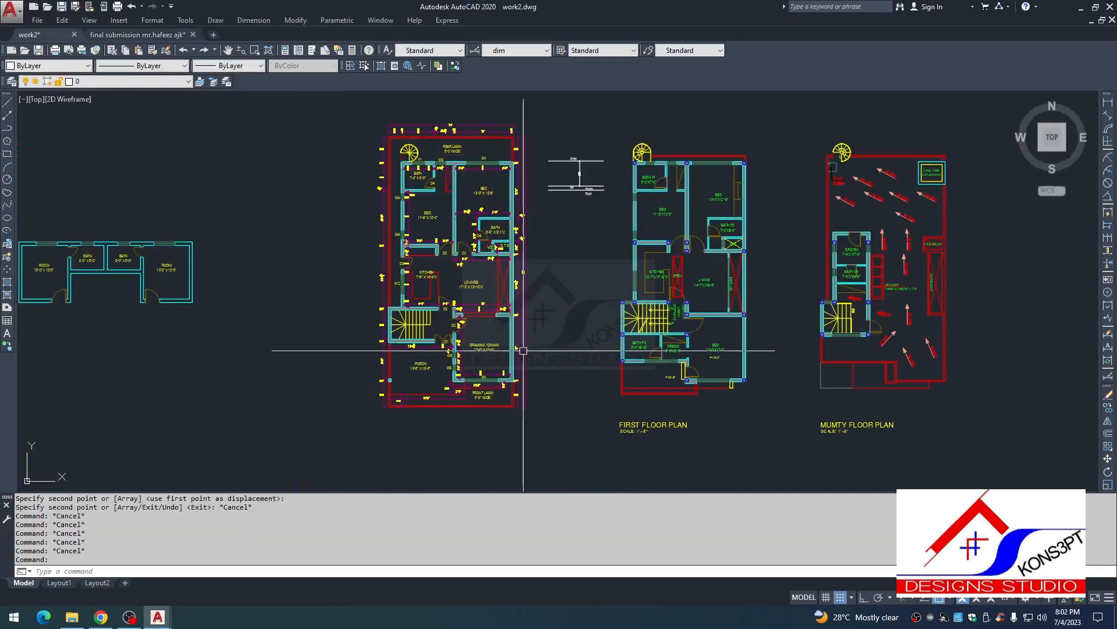
{"action": "key", "text": "ctrl+v"}
{"action": "scroll", "coordinate": [427, 227], "scroll_direction": "down", "scroll_amount": 4}
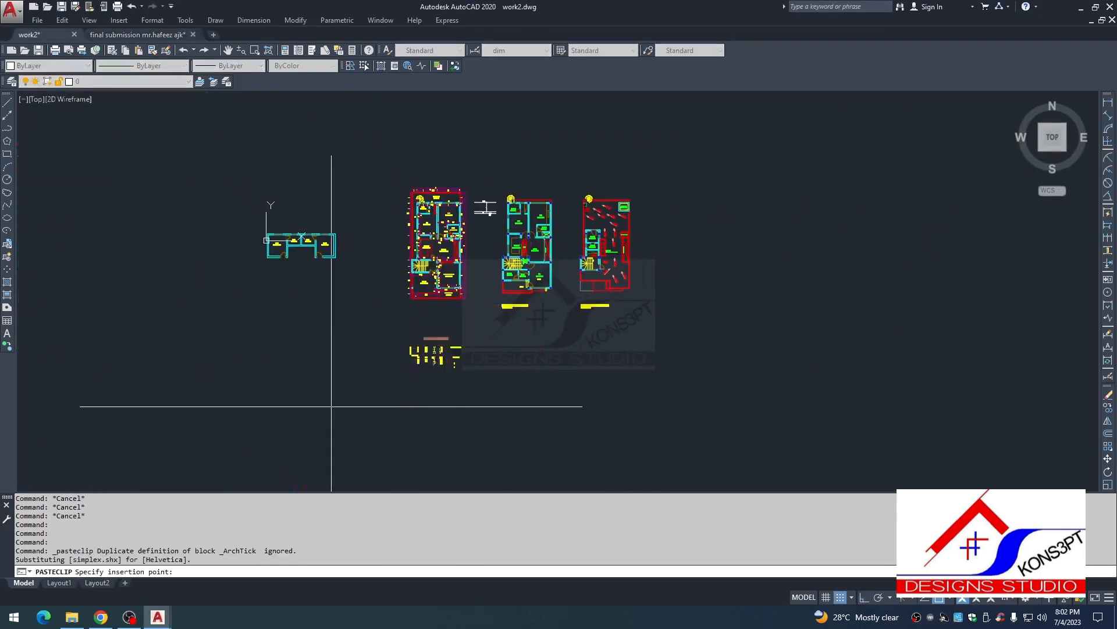
{"action": "scroll", "coordinate": [507, 342], "scroll_direction": "up", "scroll_amount": 8}
{"action": "key", "text": "Escape"}
{"action": "key", "text": "Escape"}
Step: Fillet the overlong right border line with the bottom border line to close the schedule's lower-right corner
{"action": "type", "text": "f"}
{"action": "key", "text": "Return"}
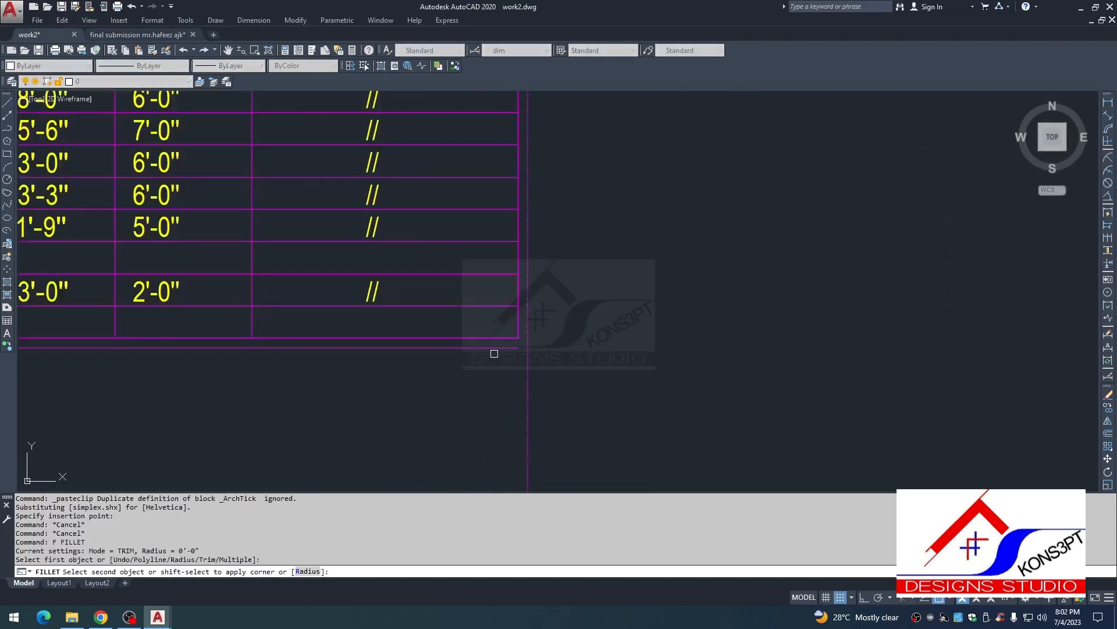
{"action": "left_click", "coordinate": [495, 354]}
{"action": "left_click", "coordinate": [464, 354]}
{"action": "left_click", "coordinate": [466, 348]}
{"action": "scroll", "coordinate": [402, 385], "scroll_direction": "down", "scroll_amount": 4}
{"action": "middle_click_drag", "start_coordinate": [343, 390], "coordinate": [713, 367]}
Step: Fillet the left and bottom outer border lines to close the schedule's lower-left corner
{"action": "key", "text": "space"}
{"action": "scroll", "coordinate": [475, 351], "scroll_direction": "up", "scroll_amount": 4}
{"action": "left_click", "coordinate": [474, 351]}
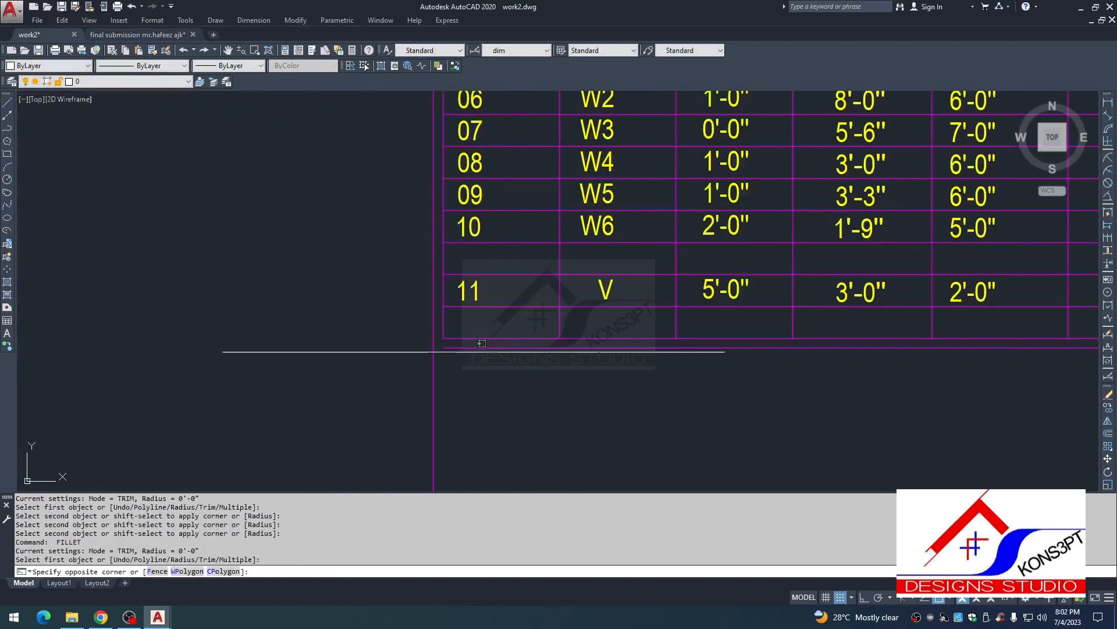
{"action": "key", "text": "Escape"}
{"action": "type", "text": "f"}
{"action": "key", "text": "Return"}
{"action": "left_click", "coordinate": [463, 348]}
{"action": "key", "text": "Escape"}
{"action": "key", "text": "Escape"}
{"action": "key", "text": "Escape"}
Step: Examine the schedule's layout and the type, sill, width, height and remarks columns of its door rows
{"action": "scroll", "coordinate": [447, 379], "scroll_direction": "down", "scroll_amount": 6}
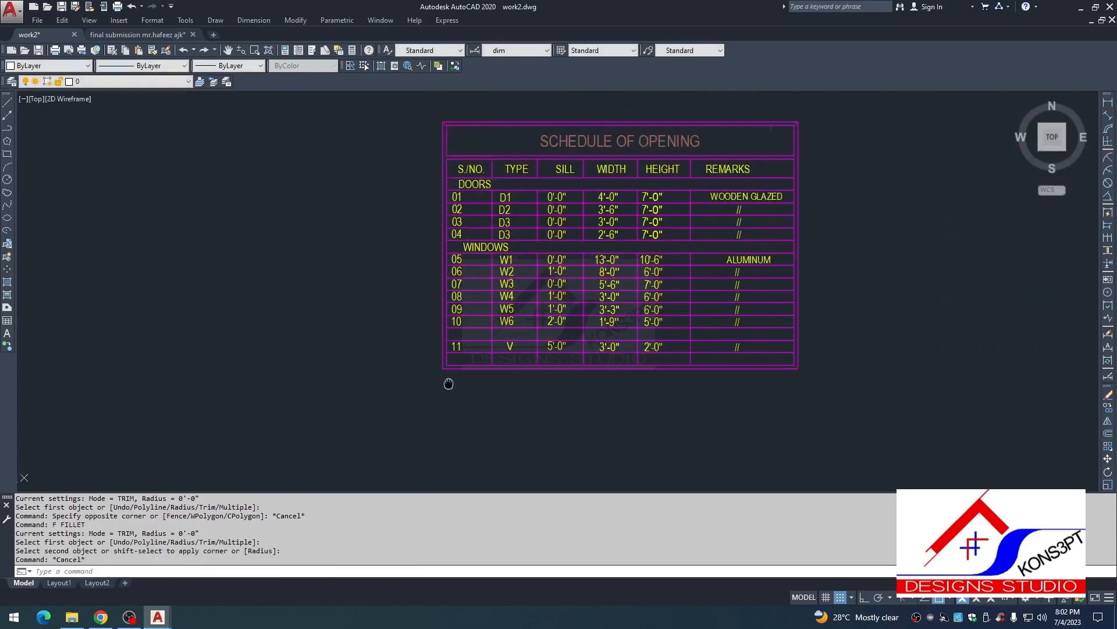
{"action": "scroll", "coordinate": [472, 339], "scroll_direction": "up", "scroll_amount": 3}
{"action": "key", "text": "Escape"}
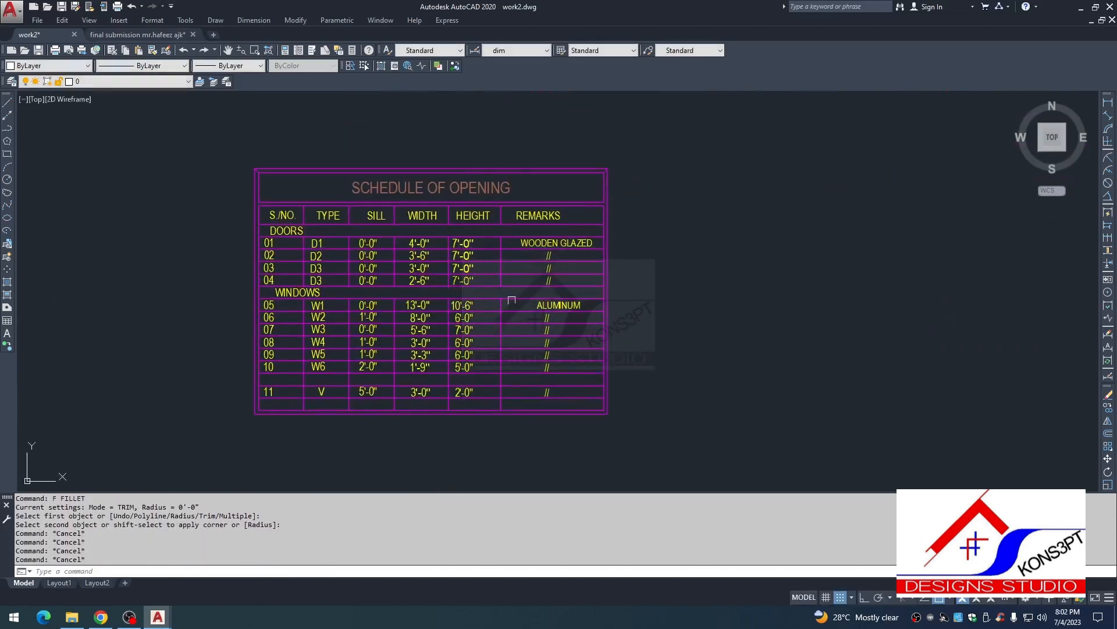
{"action": "scroll", "coordinate": [435, 298], "scroll_direction": "up", "scroll_amount": 2}
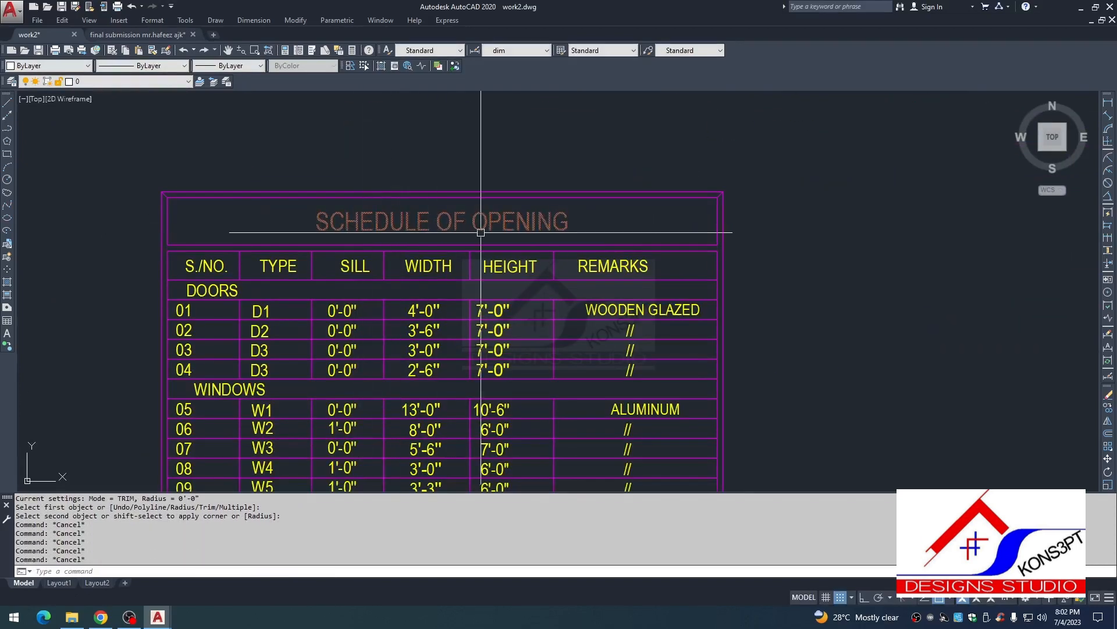
{"action": "middle_click_drag", "start_coordinate": [487, 252], "coordinate": [485, 222]}
{"action": "key", "text": "Escape"}
{"action": "middle_click_drag", "start_coordinate": [199, 289], "coordinate": [284, 289]}
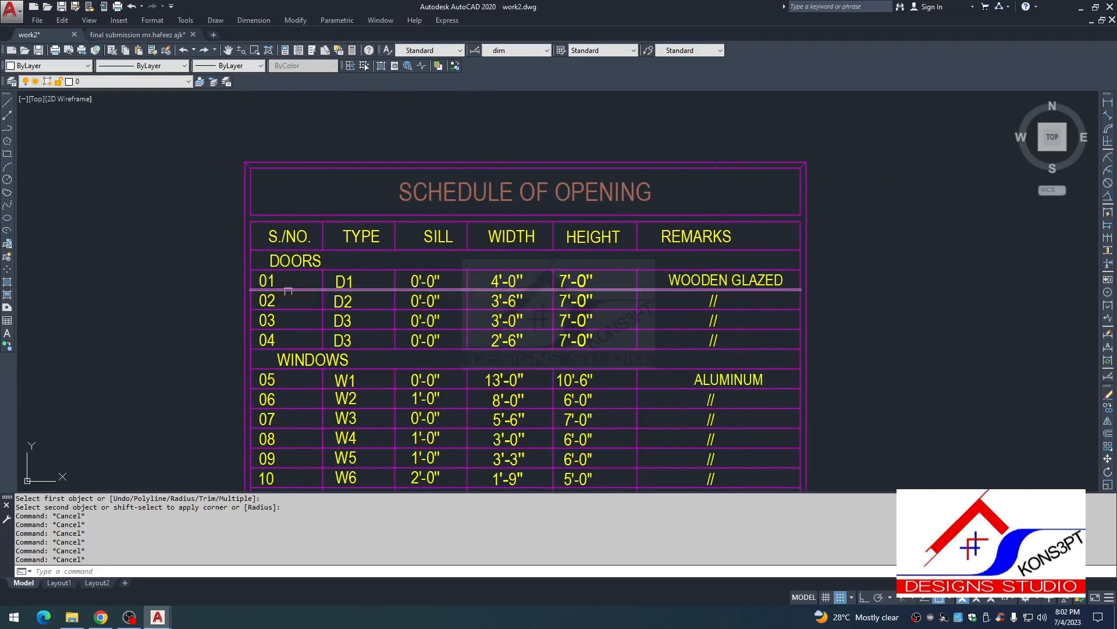
{"action": "scroll", "coordinate": [280, 290], "scroll_direction": "up", "scroll_amount": 4}
{"action": "scroll", "coordinate": [267, 278], "scroll_direction": "down", "scroll_amount": 2}
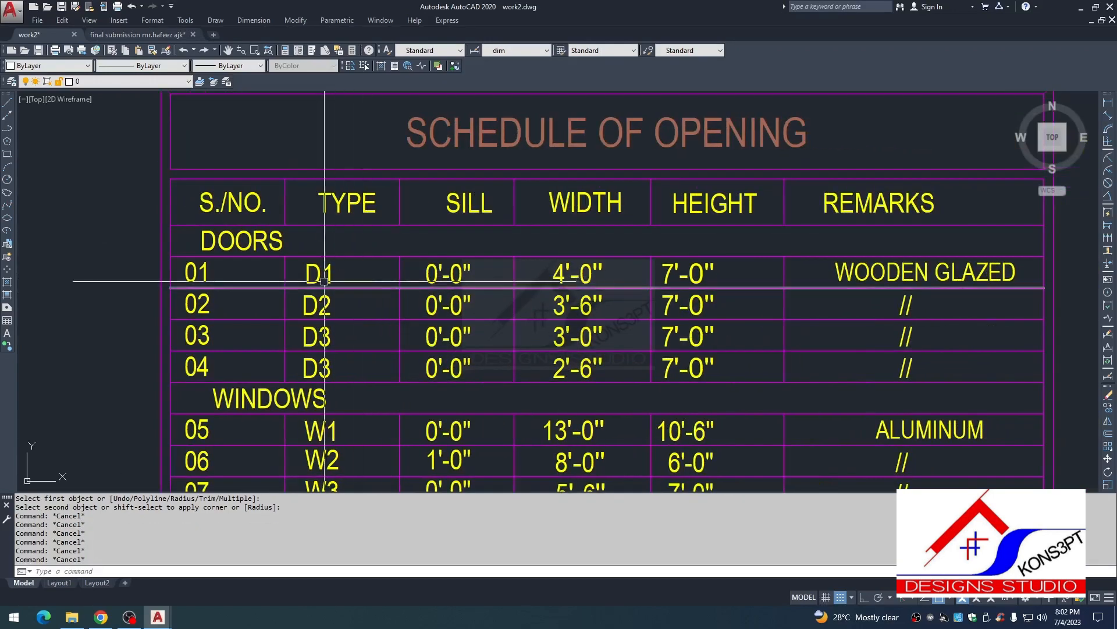
{"action": "scroll", "coordinate": [558, 284], "scroll_direction": "up", "scroll_amount": 2}
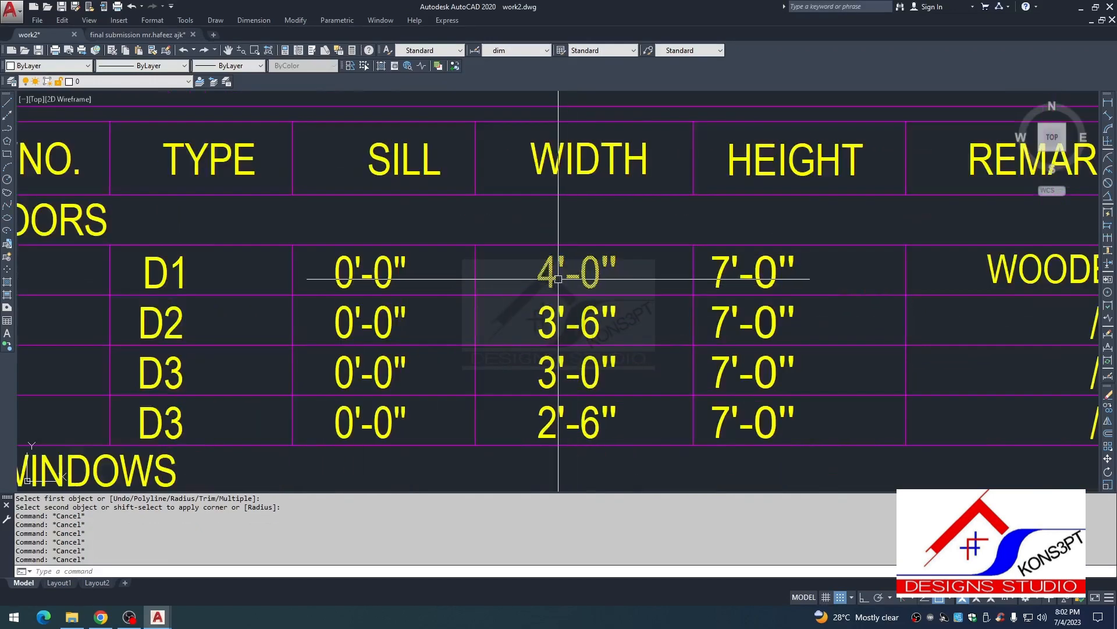
Step: Compare the D1 and D2 door widths near the plan's stair hall with the schedule's door rows
{"action": "scroll", "coordinate": [524, 280], "scroll_direction": "down", "scroll_amount": 5}
{"action": "scroll", "coordinate": [492, 250], "scroll_direction": "up", "scroll_amount": 6}
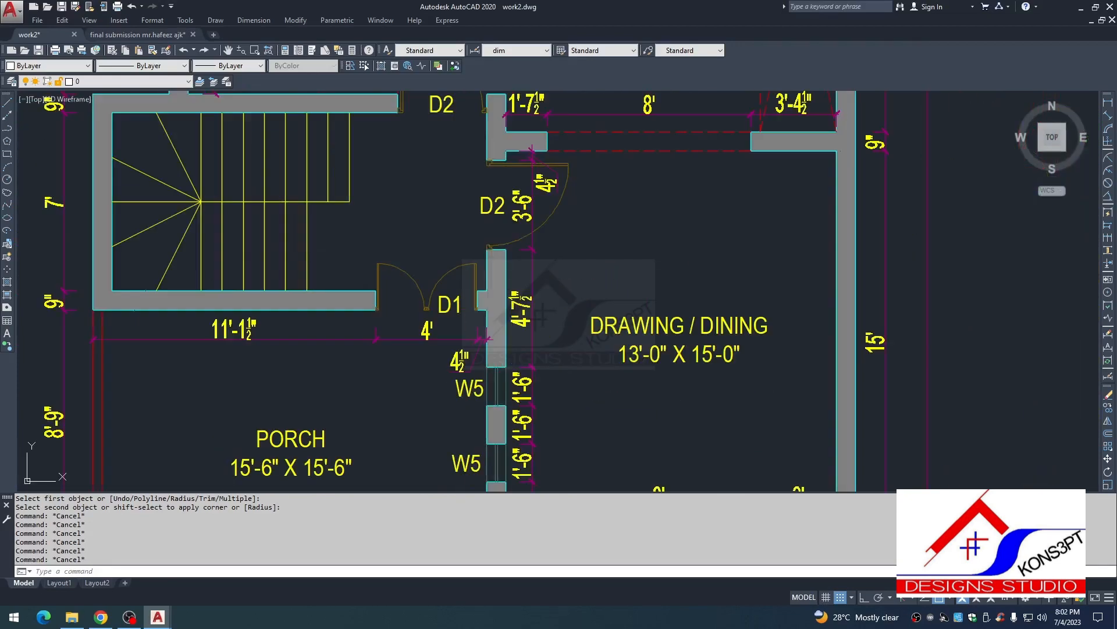
{"action": "scroll", "coordinate": [447, 326], "scroll_direction": "down", "scroll_amount": 3}
{"action": "scroll", "coordinate": [428, 326], "scroll_direction": "up", "scroll_amount": 6}
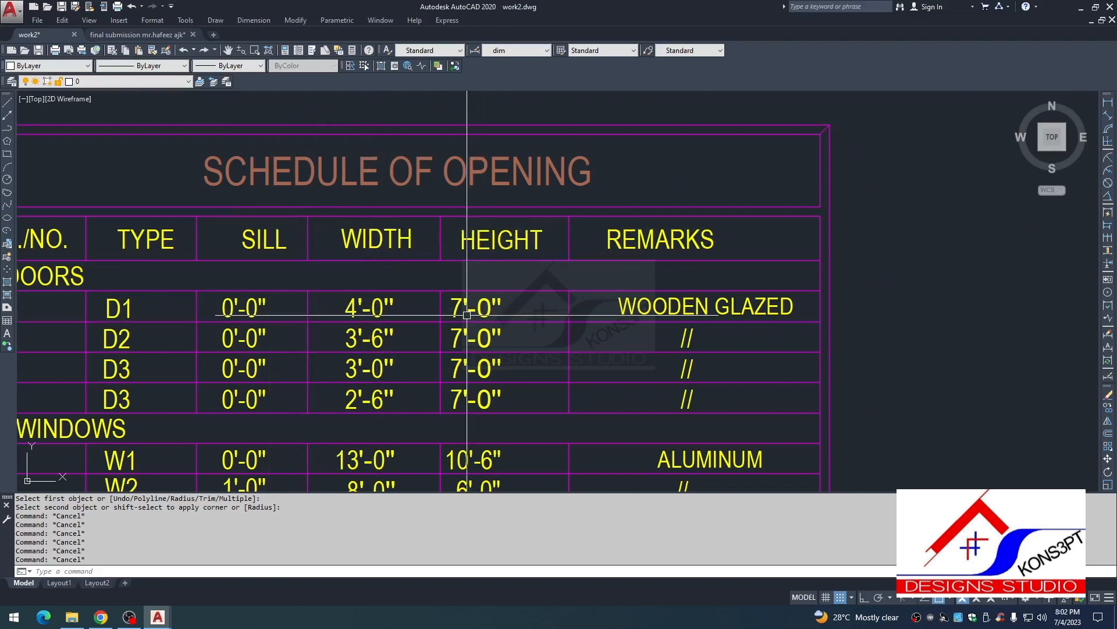
{"action": "middle_click_drag", "start_coordinate": [250, 348], "coordinate": [269, 315]}
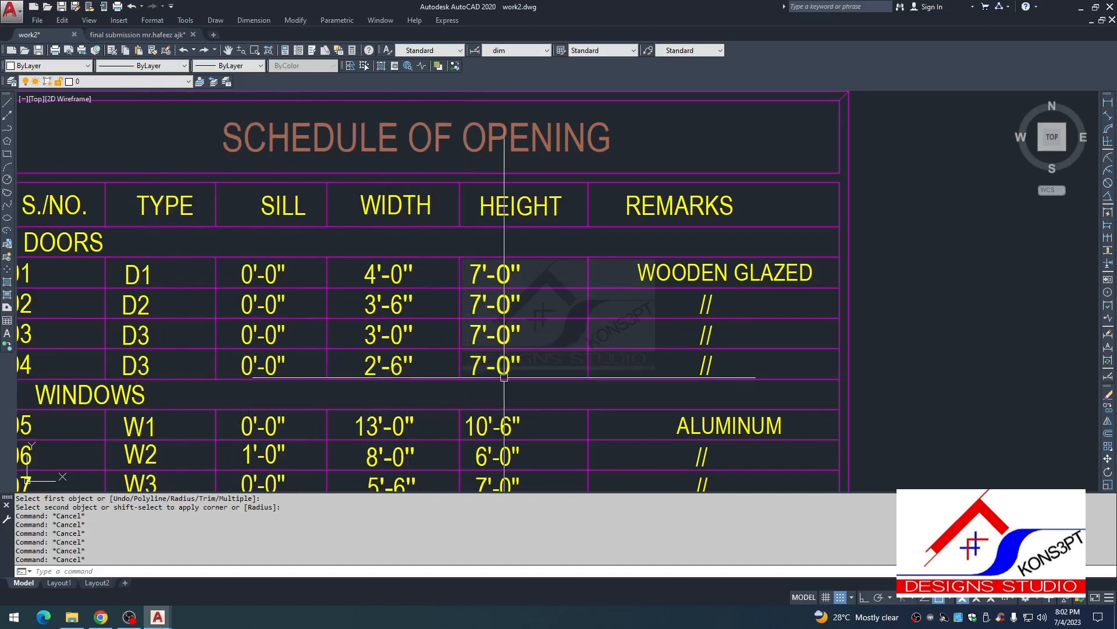
Step: Review the floor plans alongside the schedule, and examine the W1 window at the front of the drawing/dining room
{"action": "scroll", "coordinate": [472, 369], "scroll_direction": "down", "scroll_amount": 6}
{"action": "scroll", "coordinate": [481, 286], "scroll_direction": "up", "scroll_amount": 6}
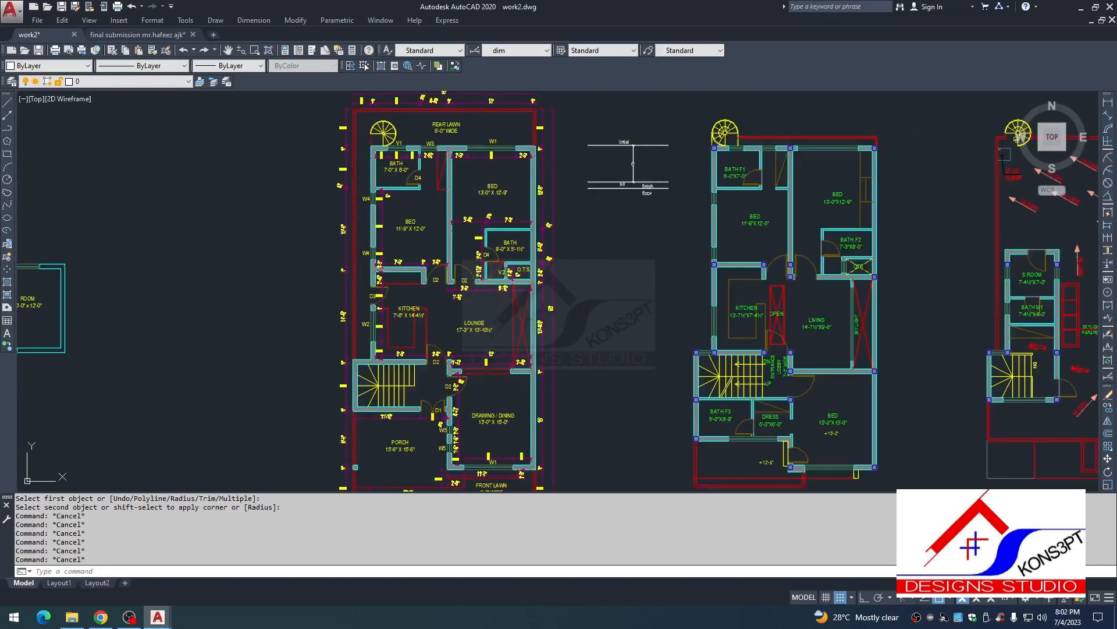
{"action": "scroll", "coordinate": [480, 285], "scroll_direction": "down", "scroll_amount": 8}
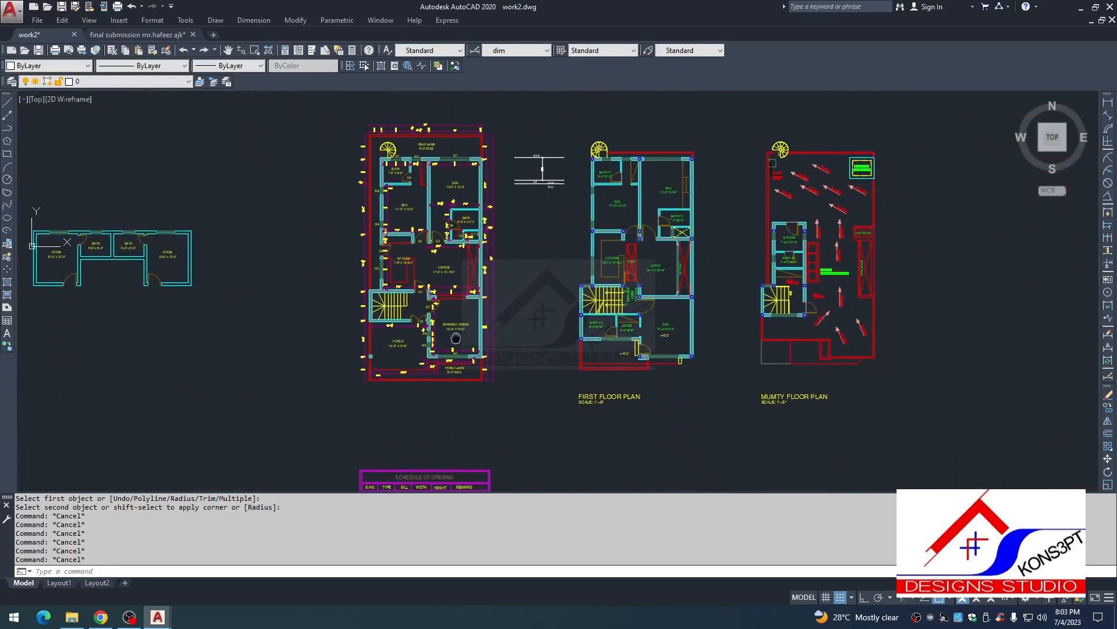
{"action": "scroll", "coordinate": [418, 397], "scroll_direction": "up", "scroll_amount": 2}
{"action": "scroll", "coordinate": [417, 398], "scroll_direction": "up", "scroll_amount": 4}
{"action": "middle_click_drag", "start_coordinate": [418, 421], "coordinate": [446, 335]}
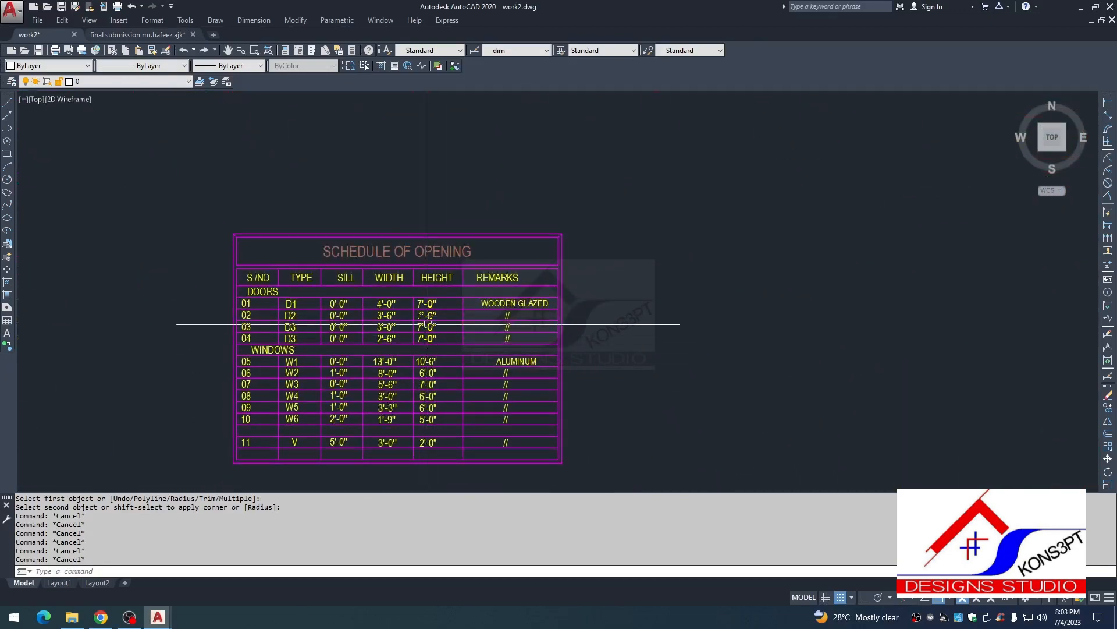
{"action": "scroll", "coordinate": [406, 294], "scroll_direction": "down", "scroll_amount": 6}
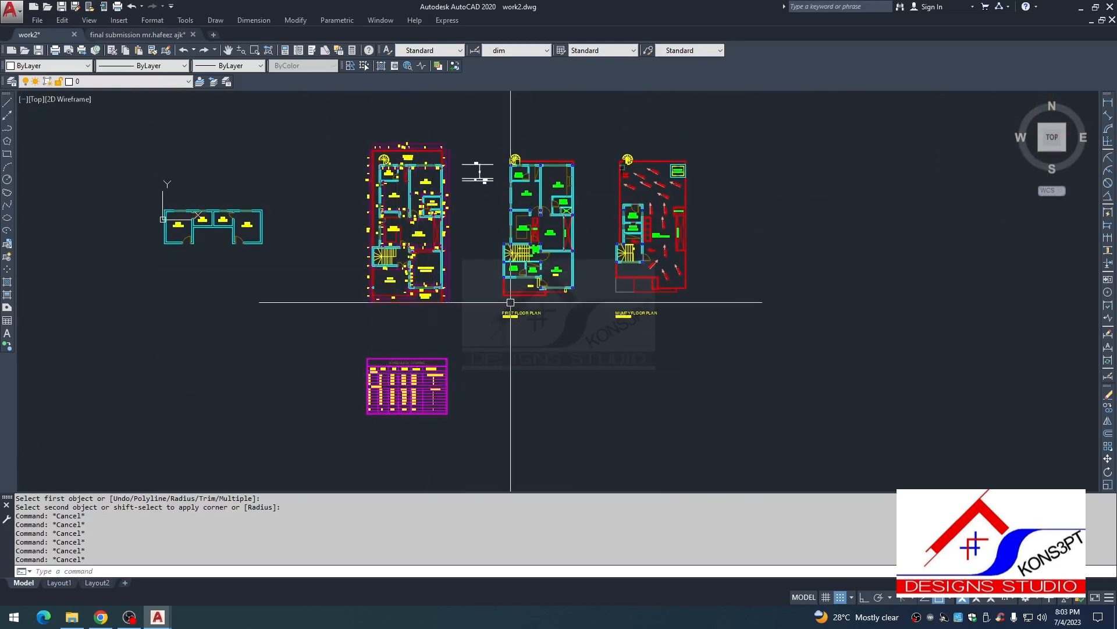
{"action": "scroll", "coordinate": [427, 211], "scroll_direction": "up", "scroll_amount": 4}
{"action": "scroll", "coordinate": [455, 331], "scroll_direction": "down", "scroll_amount": 1}
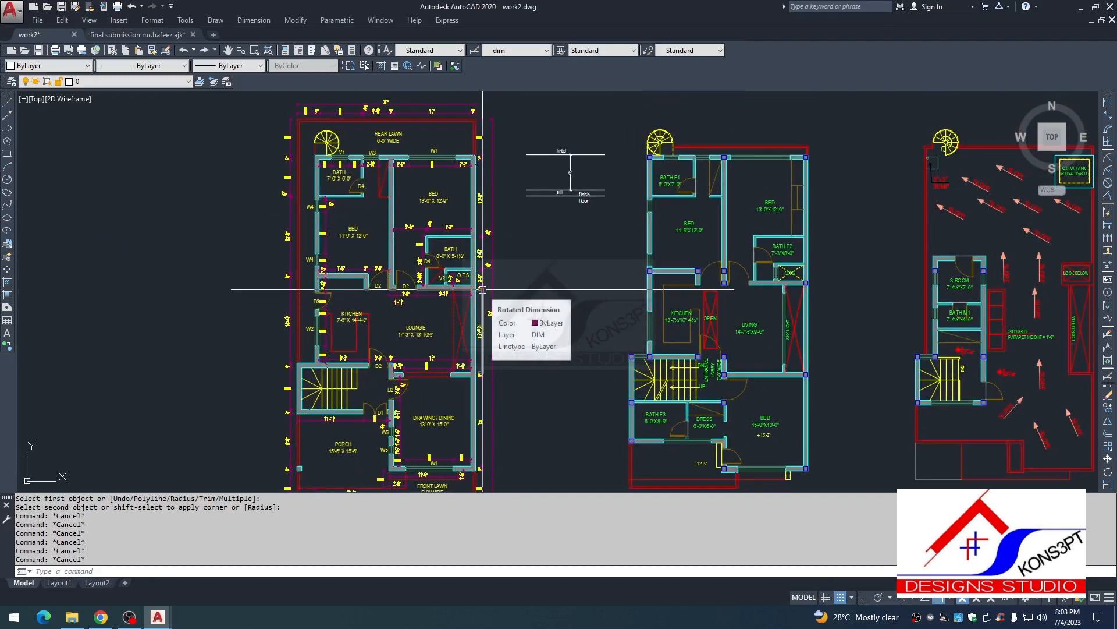
{"action": "scroll", "coordinate": [372, 250], "scroll_direction": "down", "scroll_amount": 3}
{"action": "scroll", "coordinate": [408, 378], "scroll_direction": "up", "scroll_amount": 6}
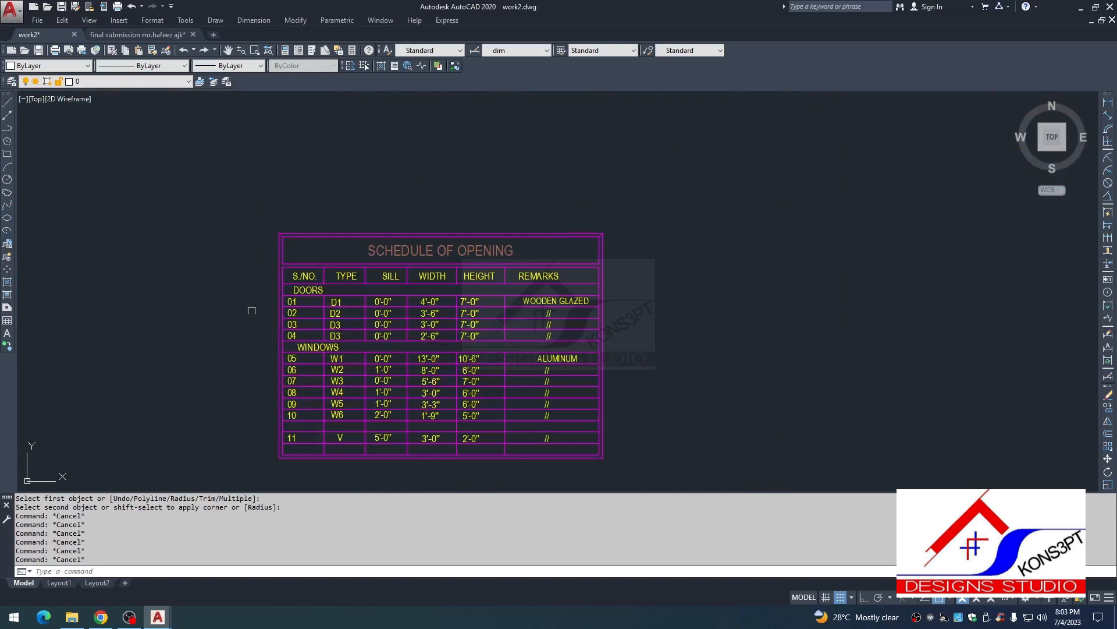
{"action": "scroll", "coordinate": [465, 321], "scroll_direction": "down", "scroll_amount": 4}
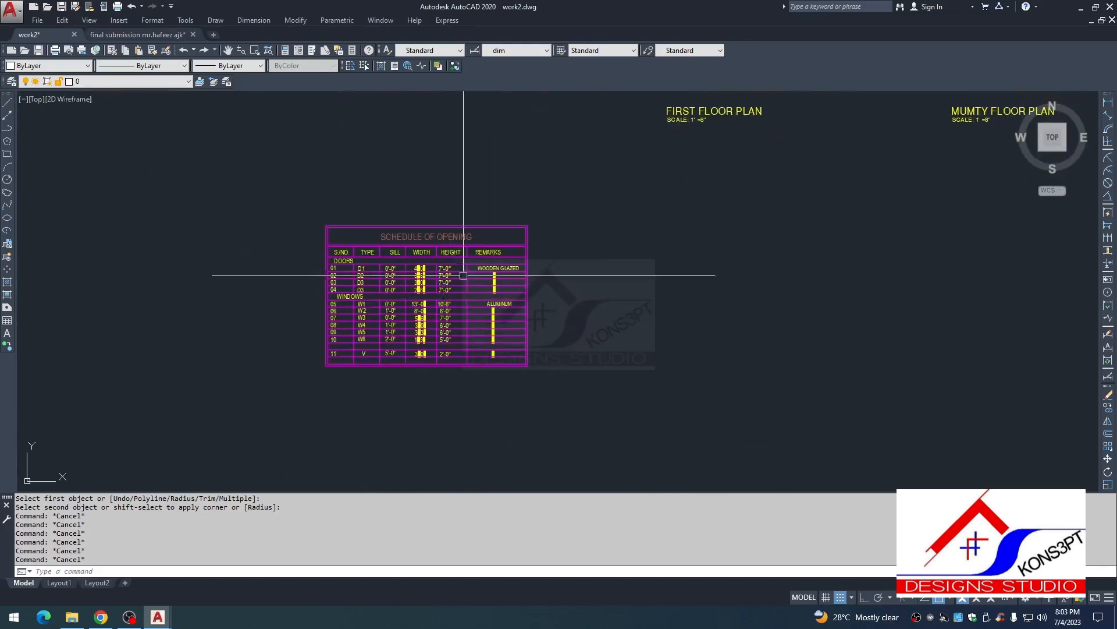
{"action": "scroll", "coordinate": [406, 290], "scroll_direction": "up", "scroll_amount": 8}
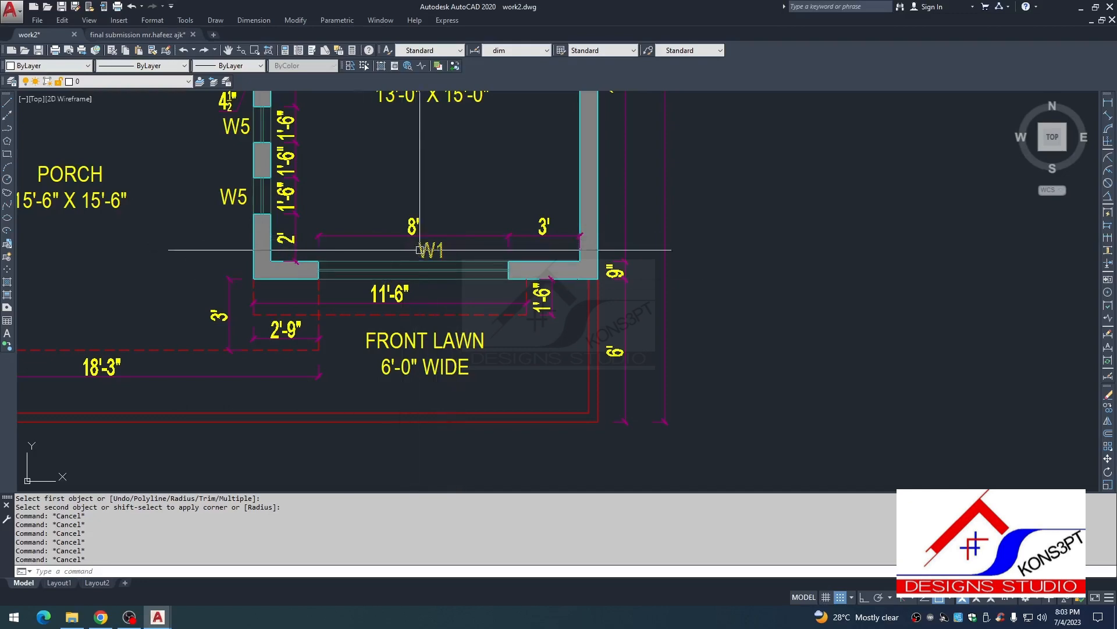
Step: Compare the W1 window at the front of the drawing/dining room with the schedule's window rows
{"action": "scroll", "coordinate": [419, 251], "scroll_direction": "down", "scroll_amount": 2}
{"action": "scroll", "coordinate": [429, 286], "scroll_direction": "up", "scroll_amount": 4}
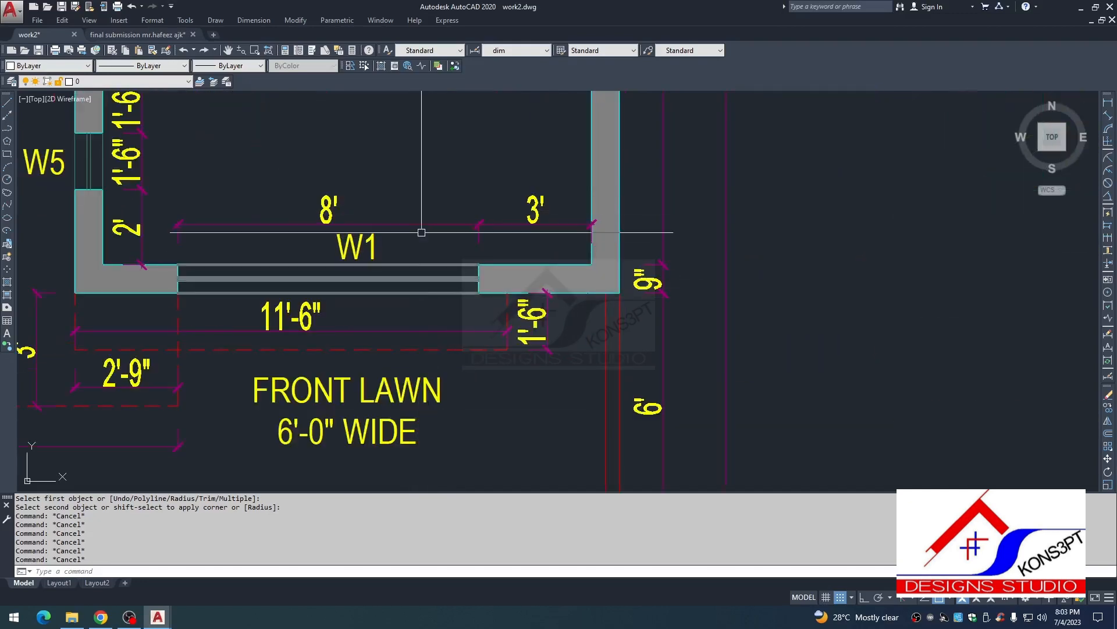
{"action": "scroll", "coordinate": [413, 290], "scroll_direction": "down", "scroll_amount": 6}
{"action": "middle_click_drag", "start_coordinate": [413, 396], "coordinate": [404, 271]}
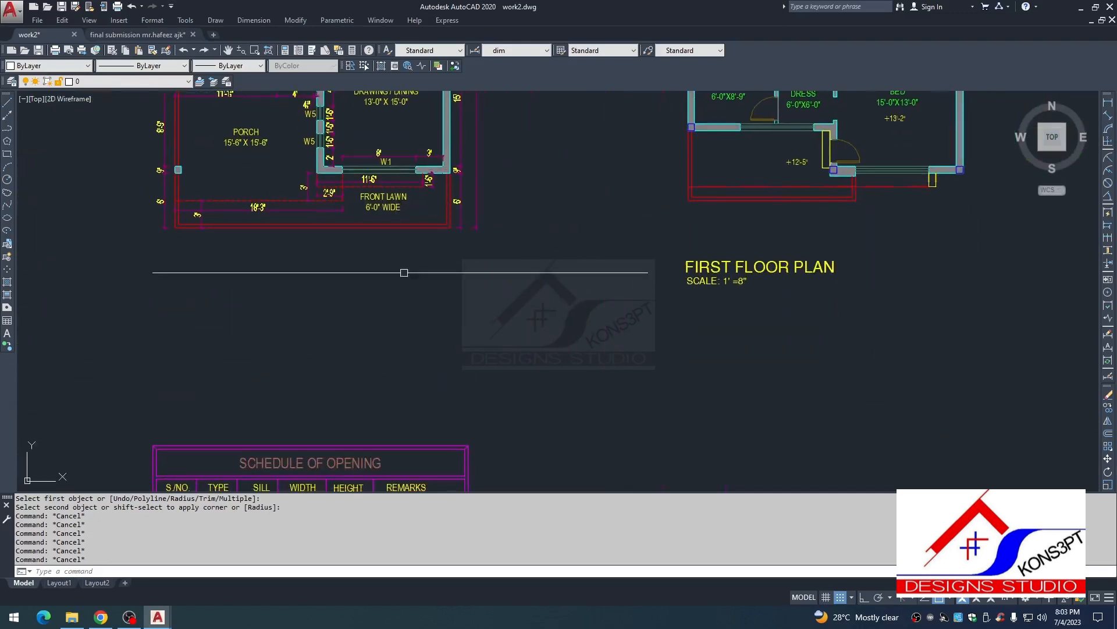
{"action": "middle_click_drag", "start_coordinate": [396, 468], "coordinate": [404, 271]}
{"action": "scroll", "coordinate": [351, 244], "scroll_direction": "up", "scroll_amount": 4}
{"action": "mouse_move", "coordinate": [404, 369]}
{"action": "middle_mouse_down"}
{"action": "mouse_move", "coordinate": [410, 259]}
{"action": "mouse_move", "coordinate": [400, 320]}
{"action": "middle_mouse_up"}
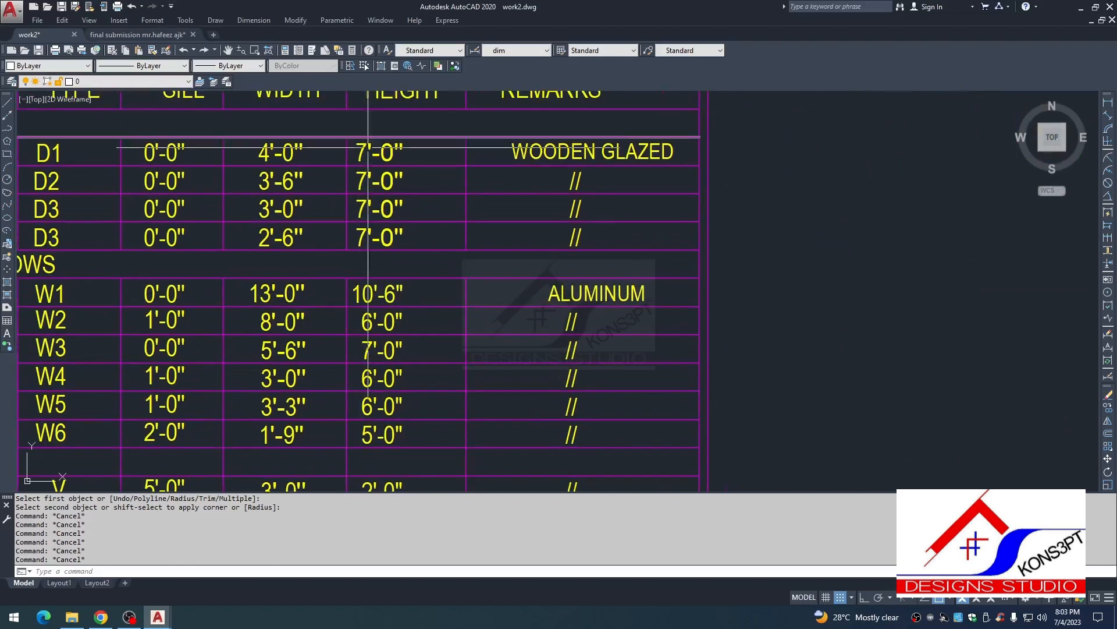
{"action": "scroll", "coordinate": [403, 209], "scroll_direction": "down", "scroll_amount": 2}
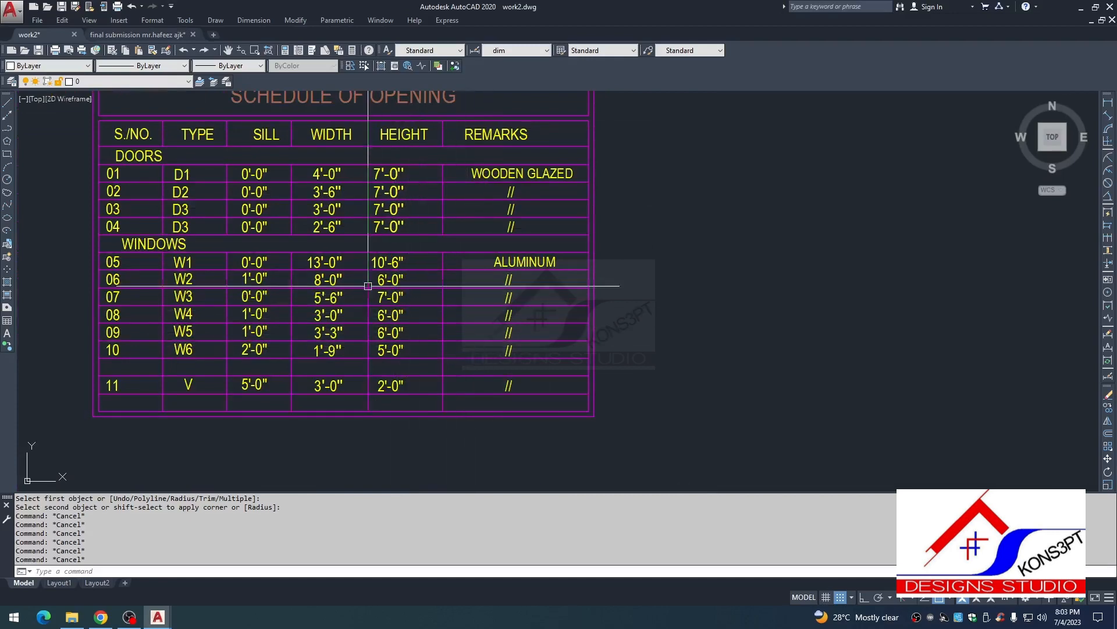
Step: Recheck the W1 opening's dimension on the ground floor plan against the sill, width and height in its schedule row
{"action": "scroll", "coordinate": [387, 277], "scroll_direction": "down", "scroll_amount": 8}
{"action": "scroll", "coordinate": [394, 172], "scroll_direction": "up", "scroll_amount": 4}
{"action": "scroll", "coordinate": [407, 301], "scroll_direction": "up", "scroll_amount": 4}
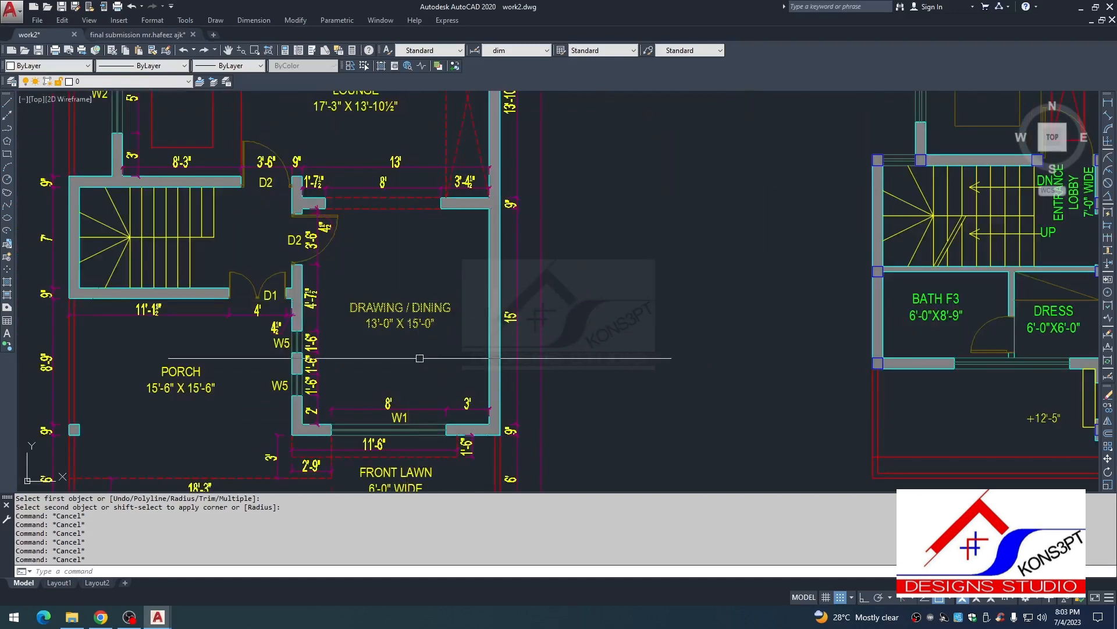
{"action": "middle_click_drag", "start_coordinate": [407, 381], "coordinate": [410, 284]}
{"action": "scroll", "coordinate": [378, 318], "scroll_direction": "up", "scroll_amount": 4}
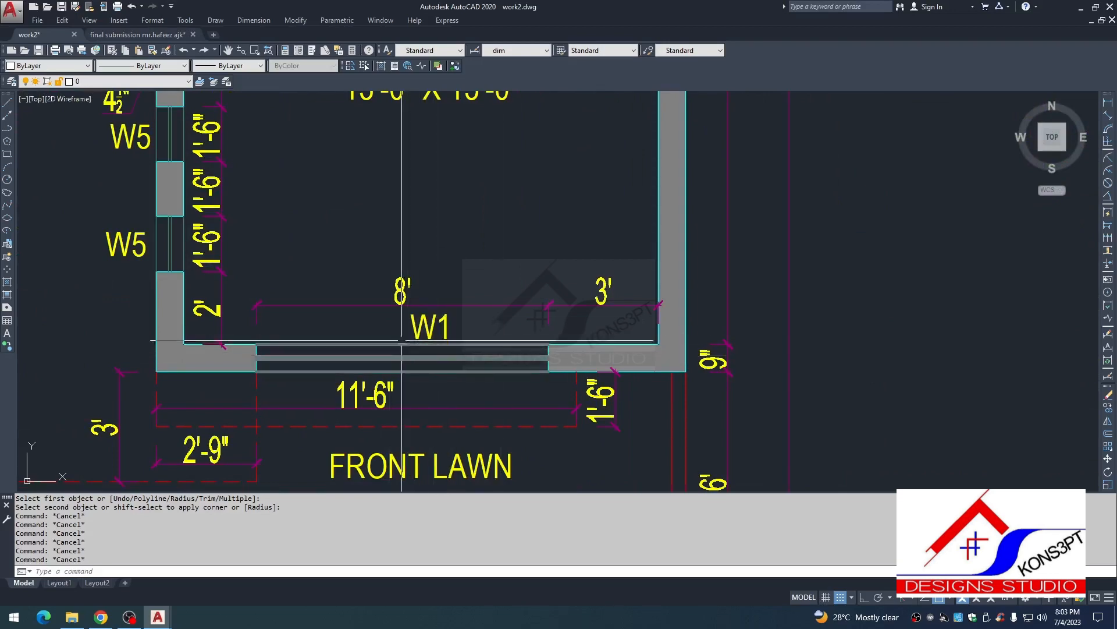
{"action": "scroll", "coordinate": [432, 336], "scroll_direction": "down", "scroll_amount": 8}
{"action": "middle_click_drag", "start_coordinate": [401, 471], "coordinate": [386, 268]}
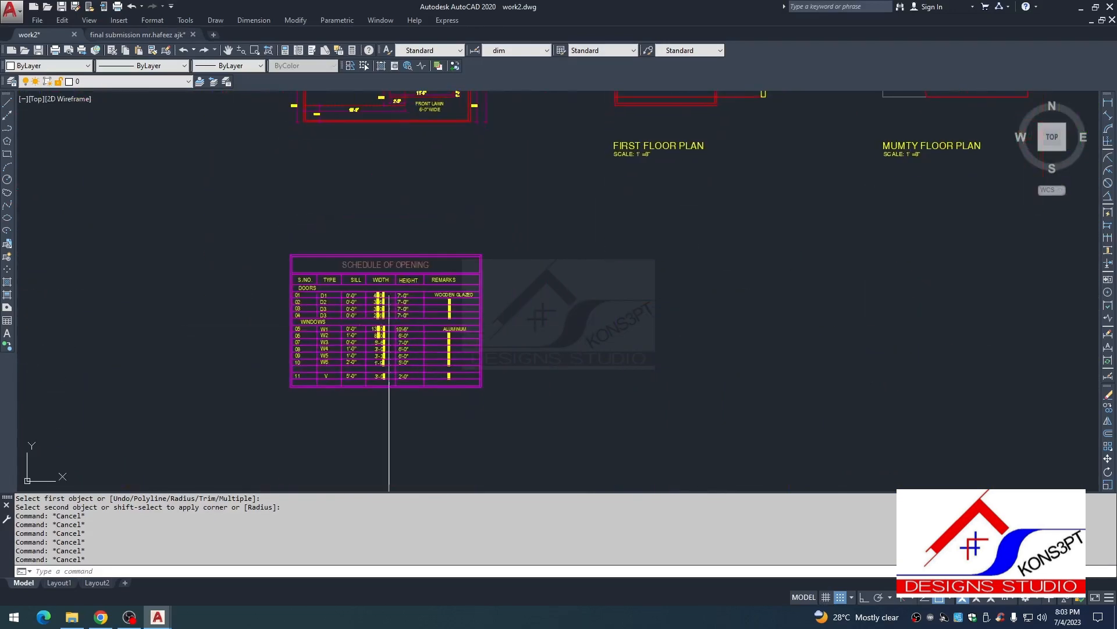
{"action": "scroll", "coordinate": [309, 303], "scroll_direction": "up", "scroll_amount": 8}
{"action": "scroll", "coordinate": [280, 349], "scroll_direction": "down", "scroll_amount": 5}
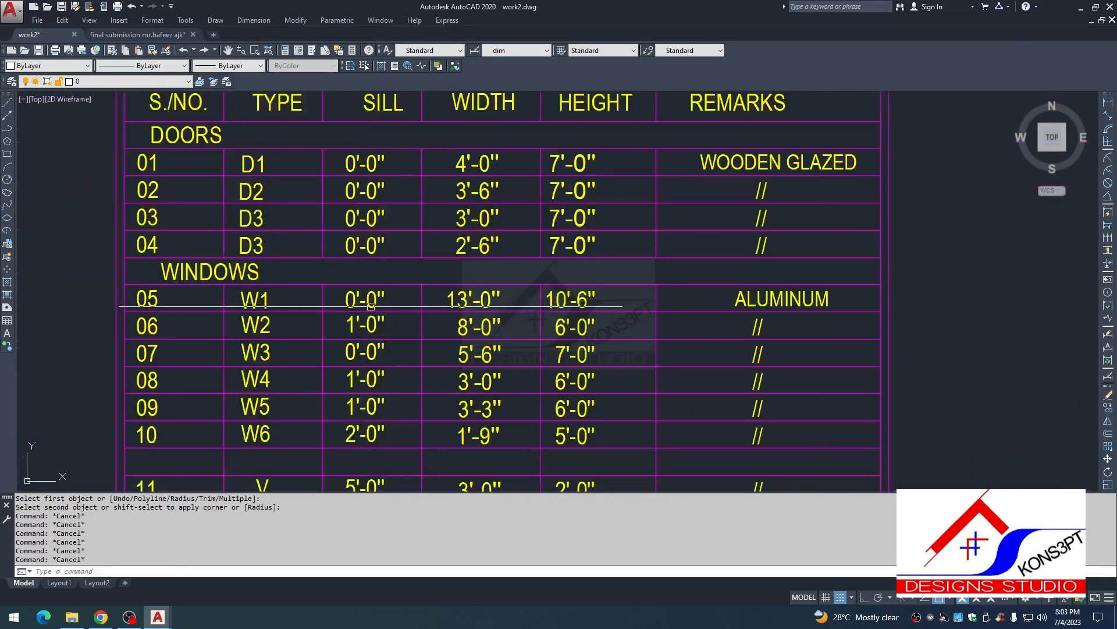
Step: Set the W1 row's sill to 1'-0" and its width to 8'-0" in the schedule
{"action": "scroll", "coordinate": [362, 329], "scroll_direction": "up", "scroll_amount": 4}
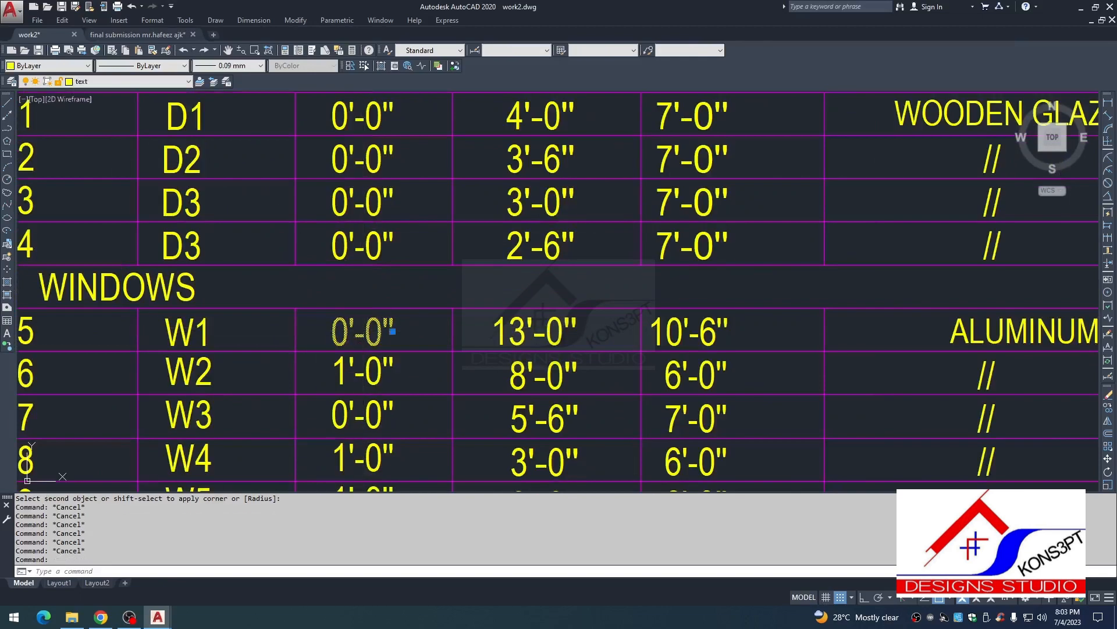
{"action": "double_click", "coordinate": [361, 329]}
{"action": "middle_click_drag", "start_coordinate": [517, 335], "coordinate": [444, 306]}
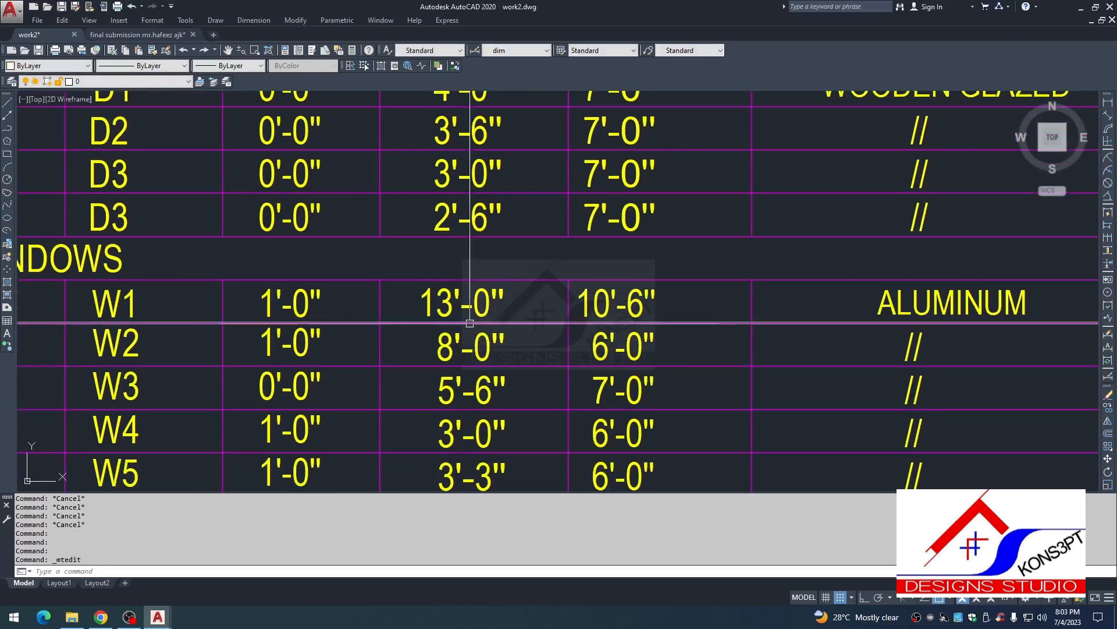
{"action": "double_click", "coordinate": [444, 306]}
{"action": "left_click_drag", "start_coordinate": [444, 306], "coordinate": [417, 307]}
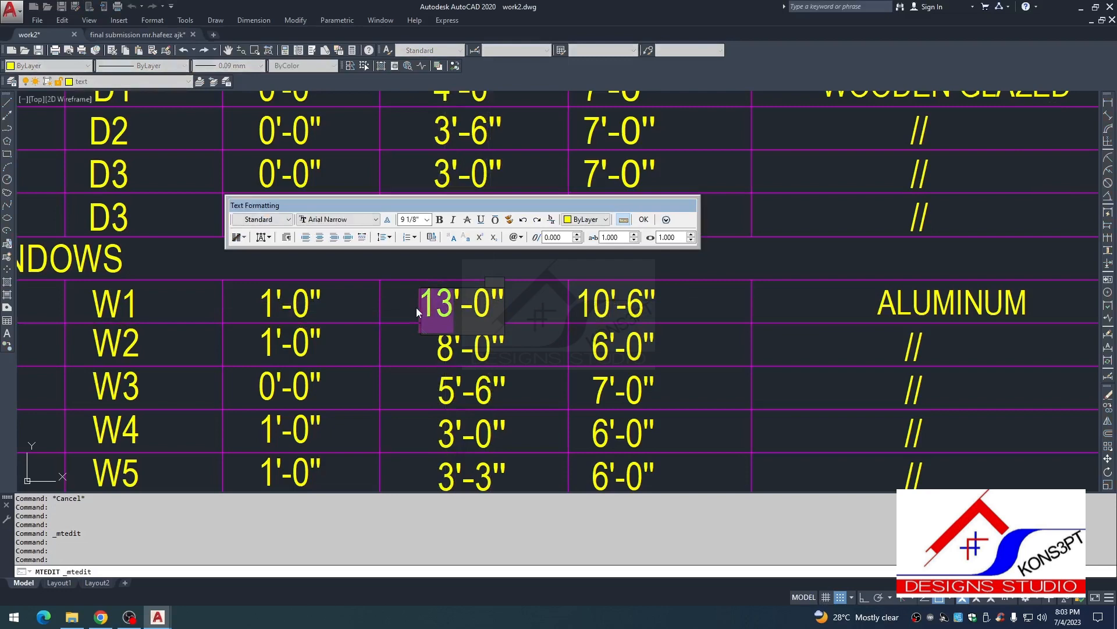
{"action": "type", "text": "8"}
Step: Set the W1 row's height to 6'-0" in the schedule
{"action": "left_click", "coordinate": [607, 299]}
{"action": "double_click", "coordinate": [607, 299]}
{"action": "left_click_drag", "start_coordinate": [606, 299], "coordinate": [572, 299]}
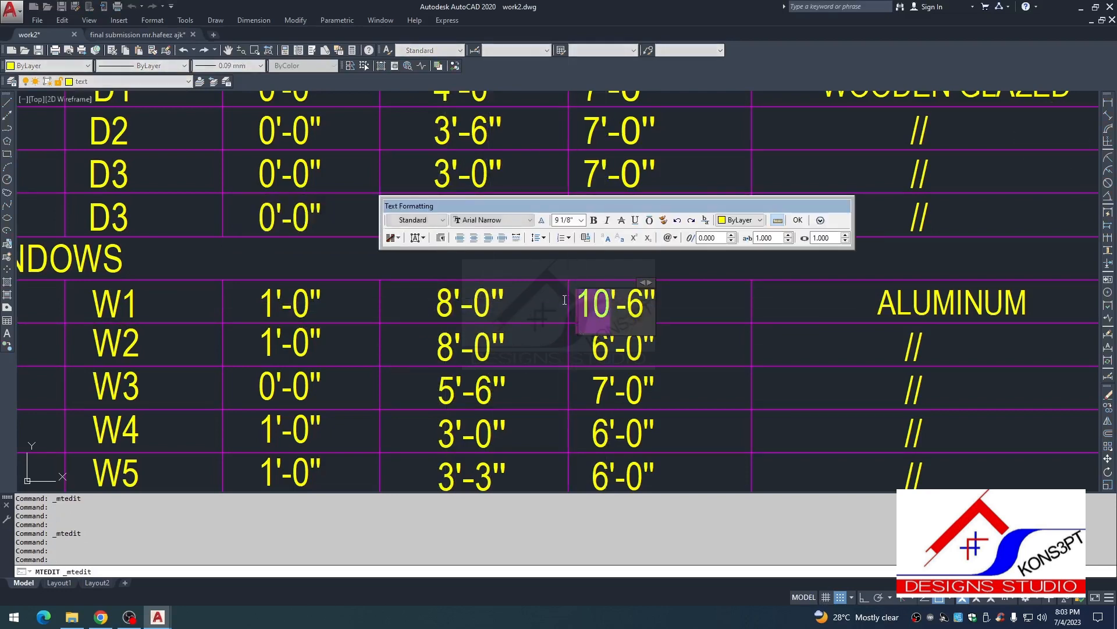
{"action": "type", "text": "6"}
{"action": "double_click", "coordinate": [635, 306]}
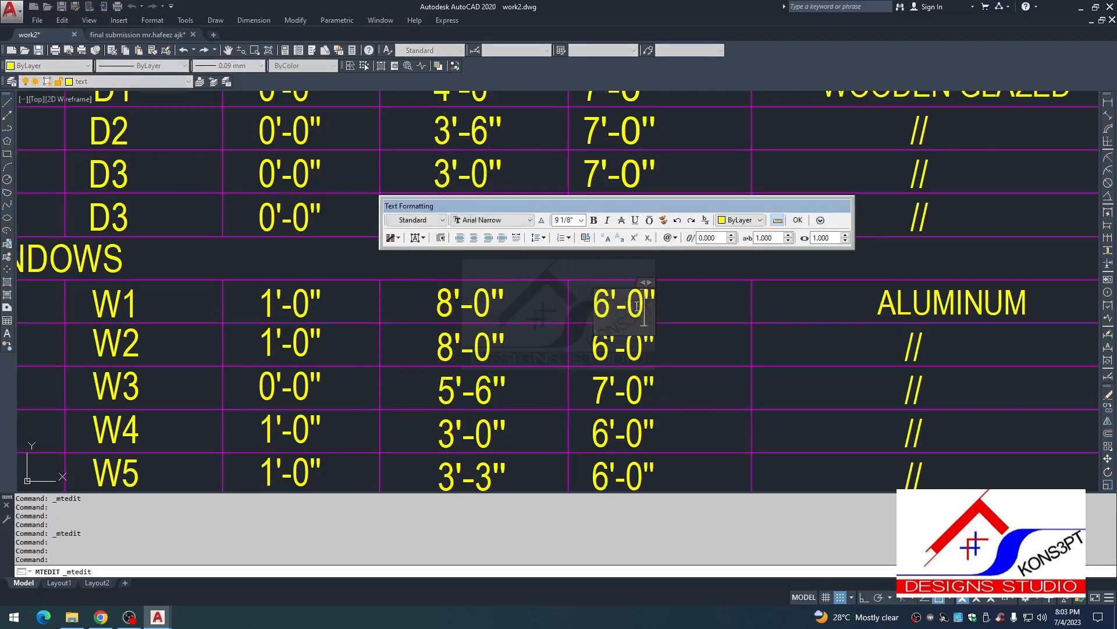
{"action": "key", "text": "Escape"}
Step: Compare the W2 window beside the kitchen on the plan with the W2 row of the schedule
{"action": "scroll", "coordinate": [361, 312], "scroll_direction": "down", "scroll_amount": 5}
{"action": "scroll", "coordinate": [350, 319], "scroll_direction": "up", "scroll_amount": 5}
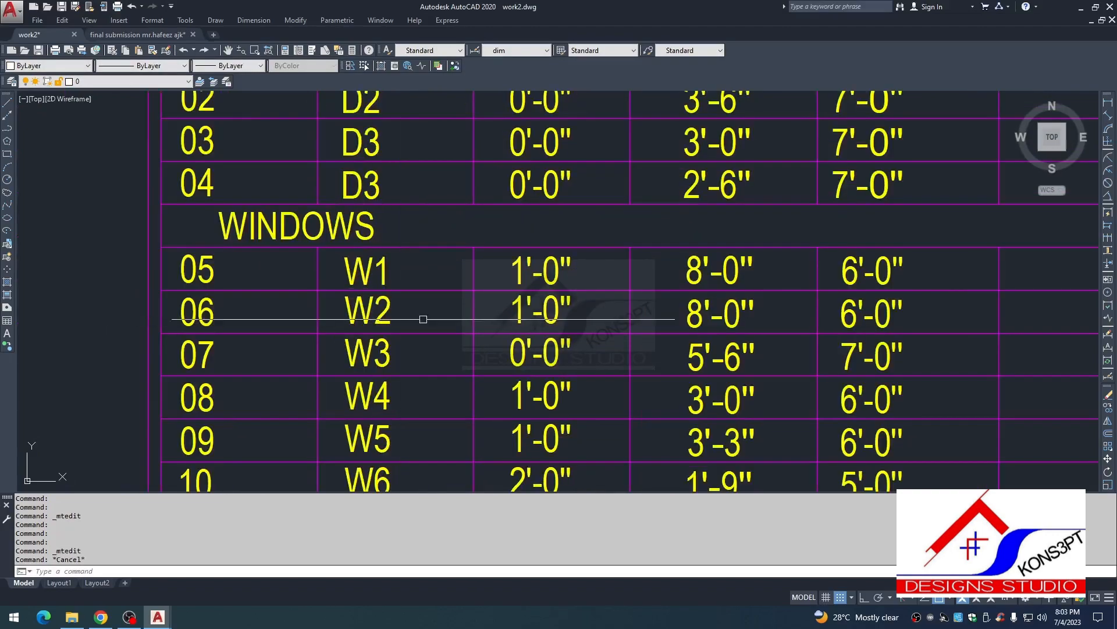
{"action": "scroll", "coordinate": [374, 382], "scroll_direction": "down", "scroll_amount": 6}
{"action": "scroll", "coordinate": [386, 245], "scroll_direction": "up", "scroll_amount": 6}
{"action": "mouse_move", "coordinate": [387, 245]}
{"action": "middle_mouse_down"}
{"action": "mouse_move", "coordinate": [414, 291]}
{"action": "mouse_move", "coordinate": [409, 176]}
{"action": "middle_mouse_up"}
{"action": "scroll", "coordinate": [384, 345], "scroll_direction": "down", "scroll_amount": 8}
{"action": "middle_click_drag", "start_coordinate": [446, 465], "coordinate": [419, 161]}
{"action": "middle_click_drag", "start_coordinate": [385, 330], "coordinate": [413, 456]}
{"action": "scroll", "coordinate": [401, 143], "scroll_direction": "up", "scroll_amount": 4}
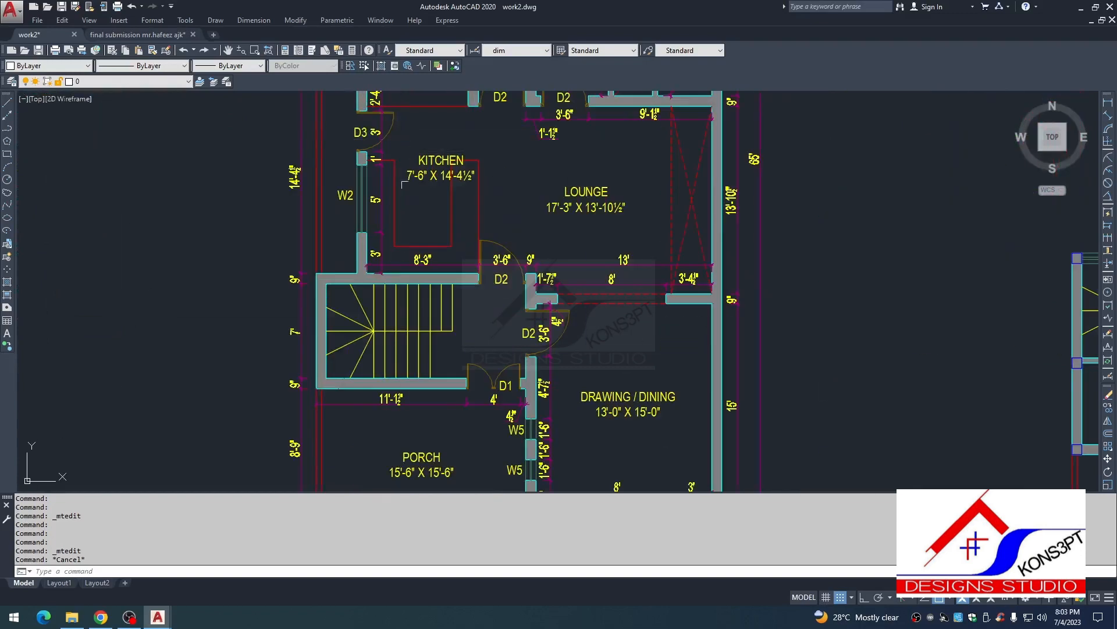
{"action": "scroll", "coordinate": [429, 274], "scroll_direction": "down", "scroll_amount": 6}
{"action": "scroll", "coordinate": [429, 270], "scroll_direction": "up", "scroll_amount": 3}
{"action": "scroll", "coordinate": [405, 283], "scroll_direction": "up", "scroll_amount": 3}
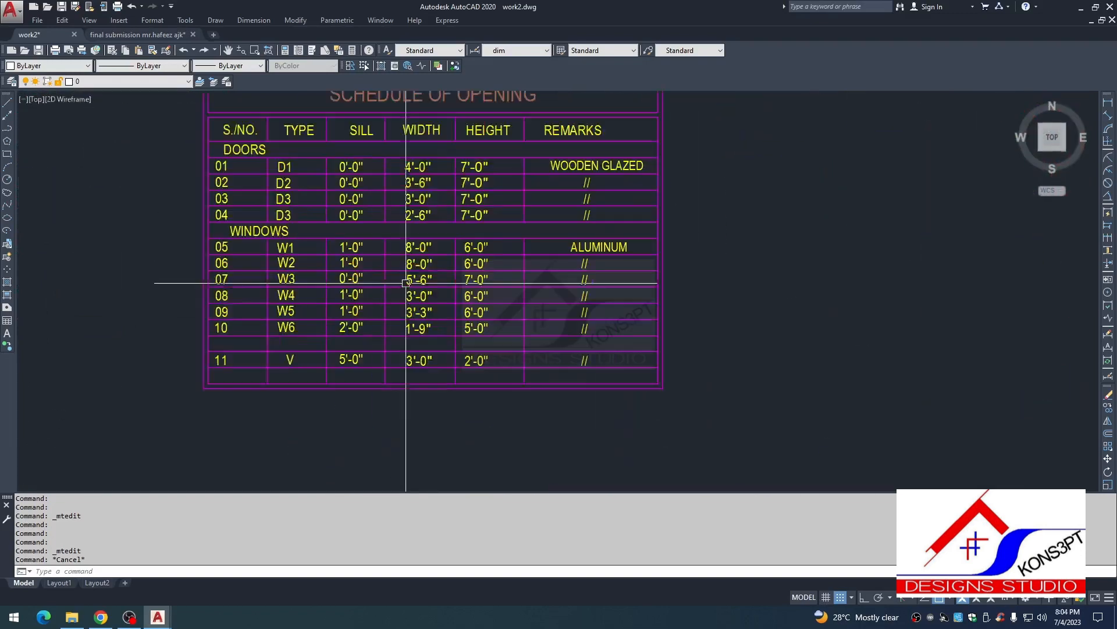
Step: Set the W2 row's sill to 3'-0" in the schedule
{"action": "scroll", "coordinate": [405, 283], "scroll_direction": "up", "scroll_amount": 2}
{"action": "left_click", "coordinate": [358, 262]}
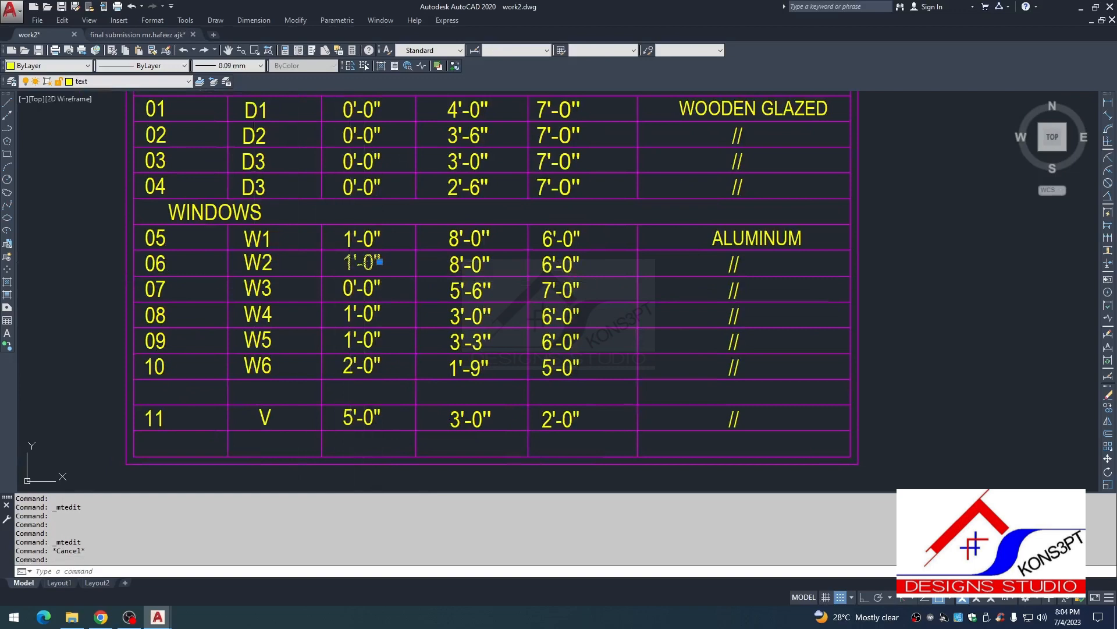
{"action": "double_click", "coordinate": [358, 261]}
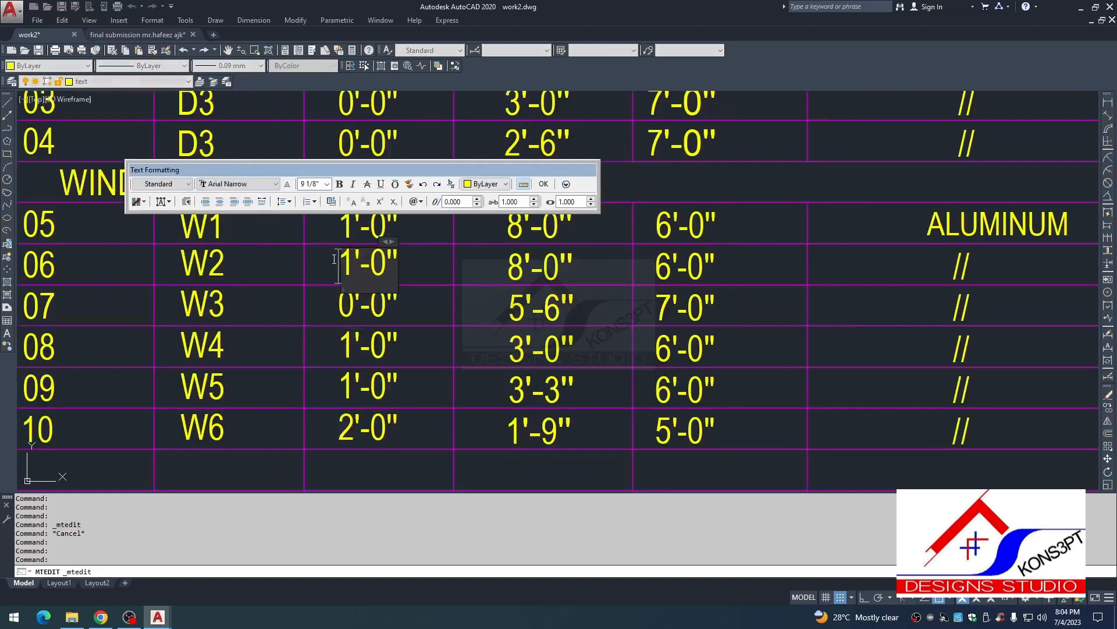
{"action": "left_click", "coordinate": [361, 299]}
{"action": "key", "text": "Escape"}
Step: Examine the kitchen's W2 window and its width dimension on the plan, returning to the schedule's window rows
{"action": "scroll", "coordinate": [395, 285], "scroll_direction": "down", "scroll_amount": 2}
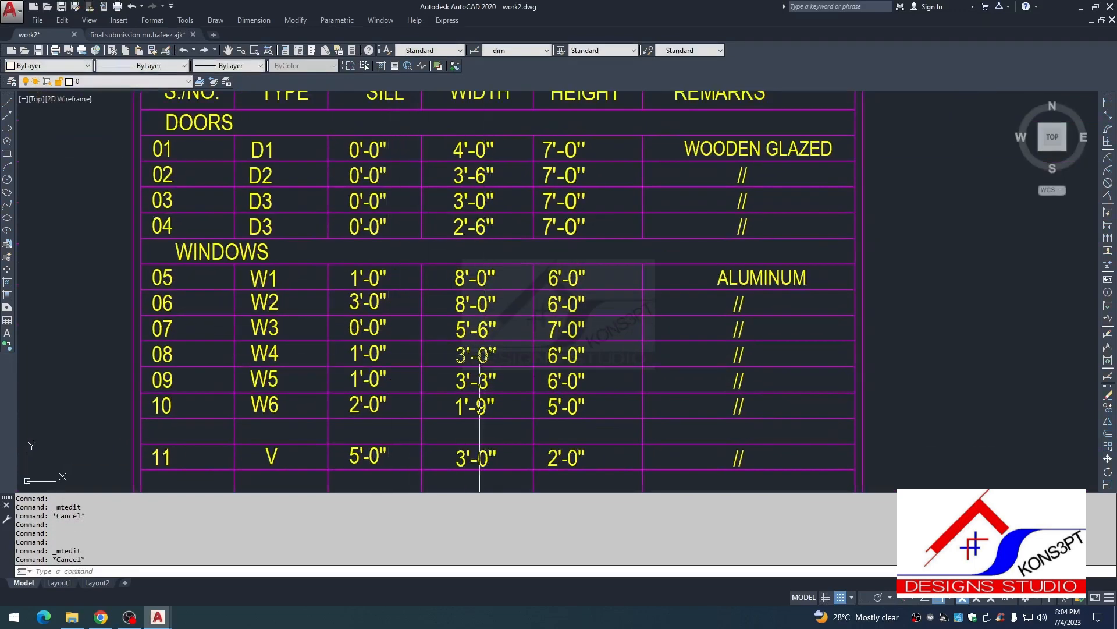
{"action": "scroll", "coordinate": [479, 361], "scroll_direction": "down", "scroll_amount": 5}
{"action": "scroll", "coordinate": [410, 252], "scroll_direction": "up", "scroll_amount": 8}
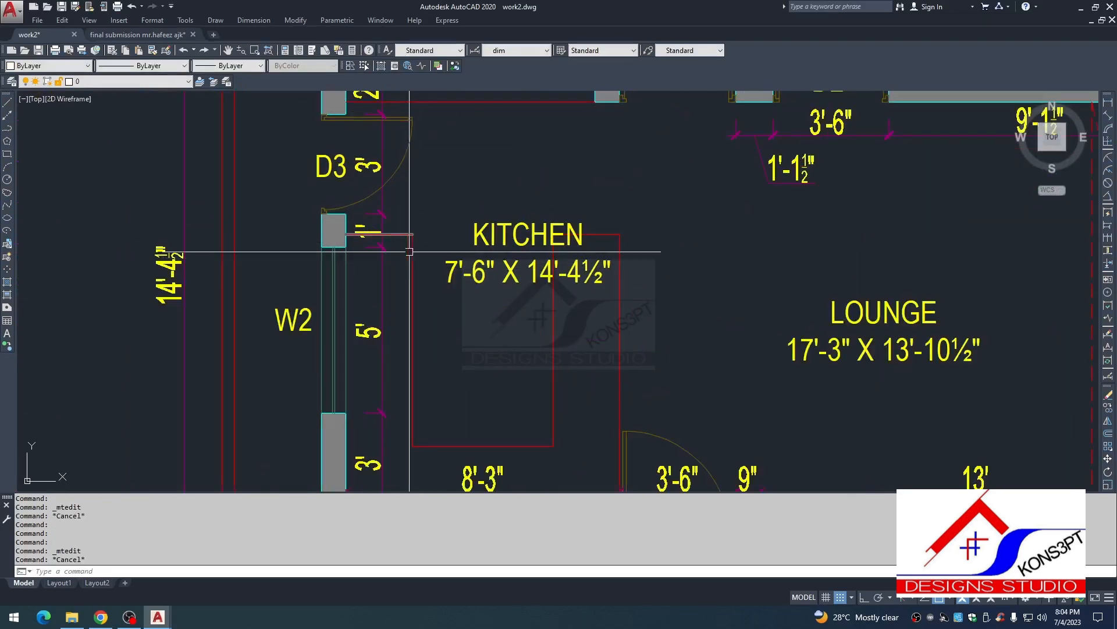
{"action": "scroll", "coordinate": [402, 233], "scroll_direction": "down", "scroll_amount": 3}
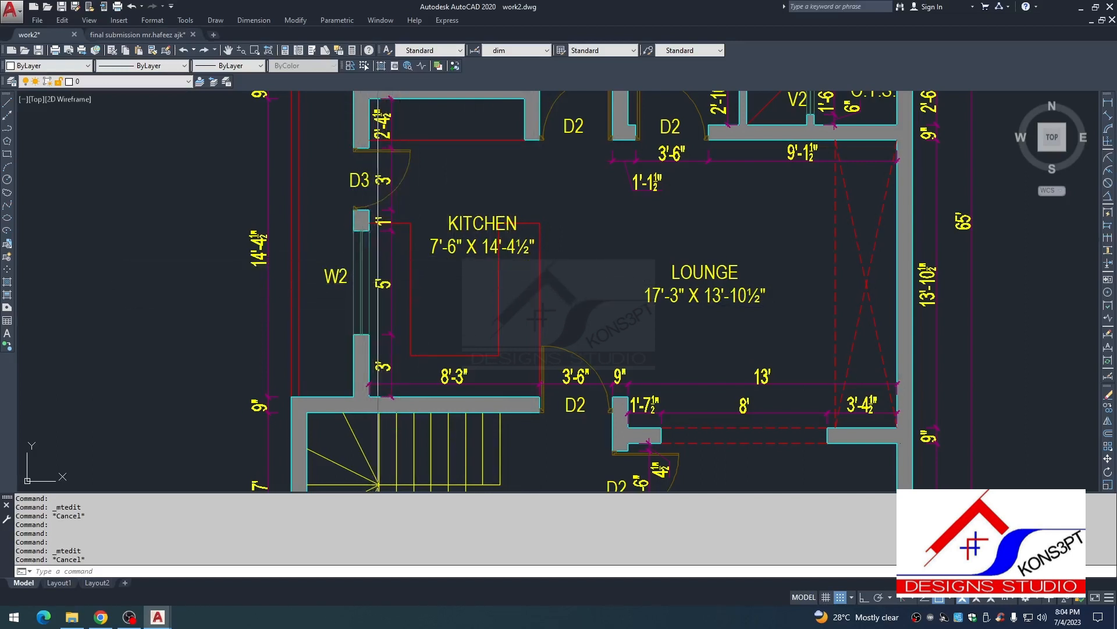
{"action": "scroll", "coordinate": [377, 251], "scroll_direction": "down", "scroll_amount": 7}
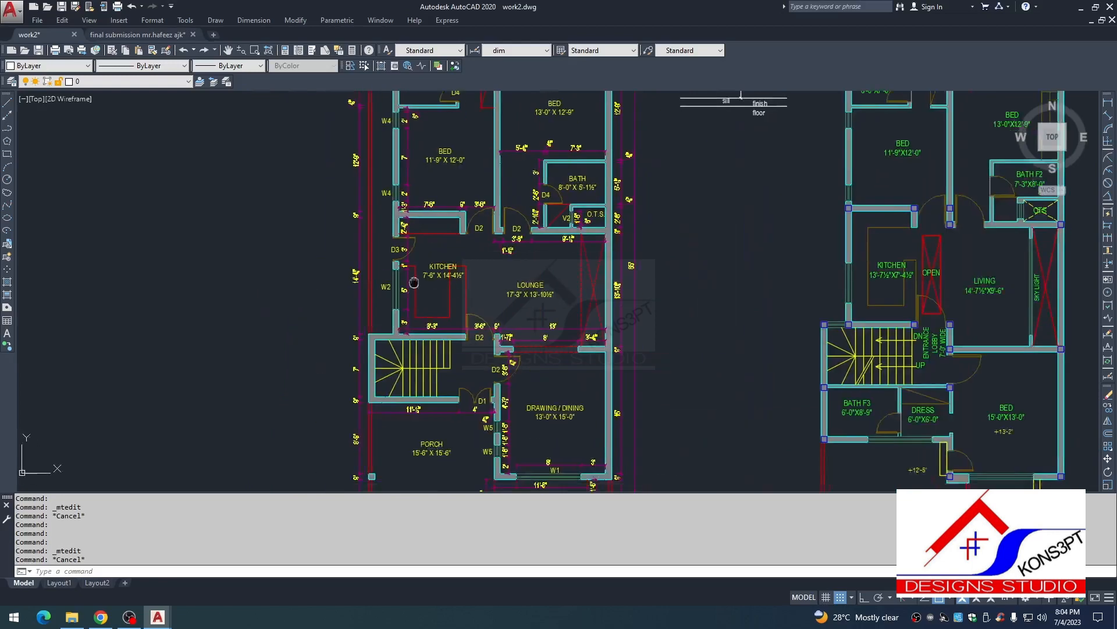
{"action": "scroll", "coordinate": [348, 213], "scroll_direction": "up", "scroll_amount": 7}
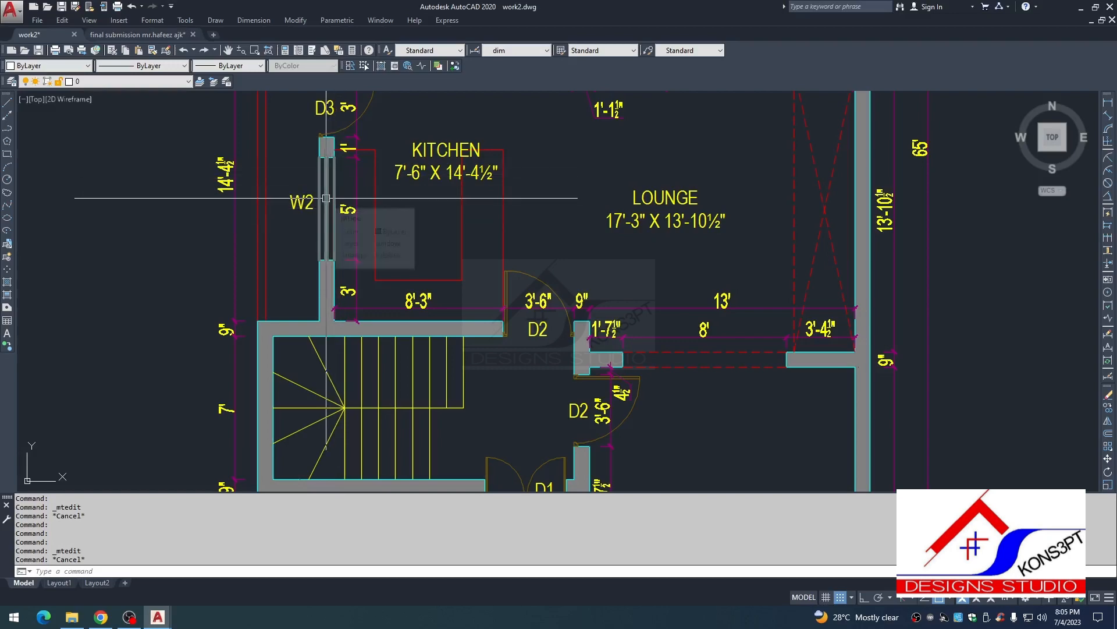
{"action": "scroll", "coordinate": [355, 279], "scroll_direction": "down", "scroll_amount": 8}
{"action": "middle_click_drag", "start_coordinate": [373, 364], "coordinate": [360, 180]}
{"action": "scroll", "coordinate": [367, 316], "scroll_direction": "up", "scroll_amount": 10}
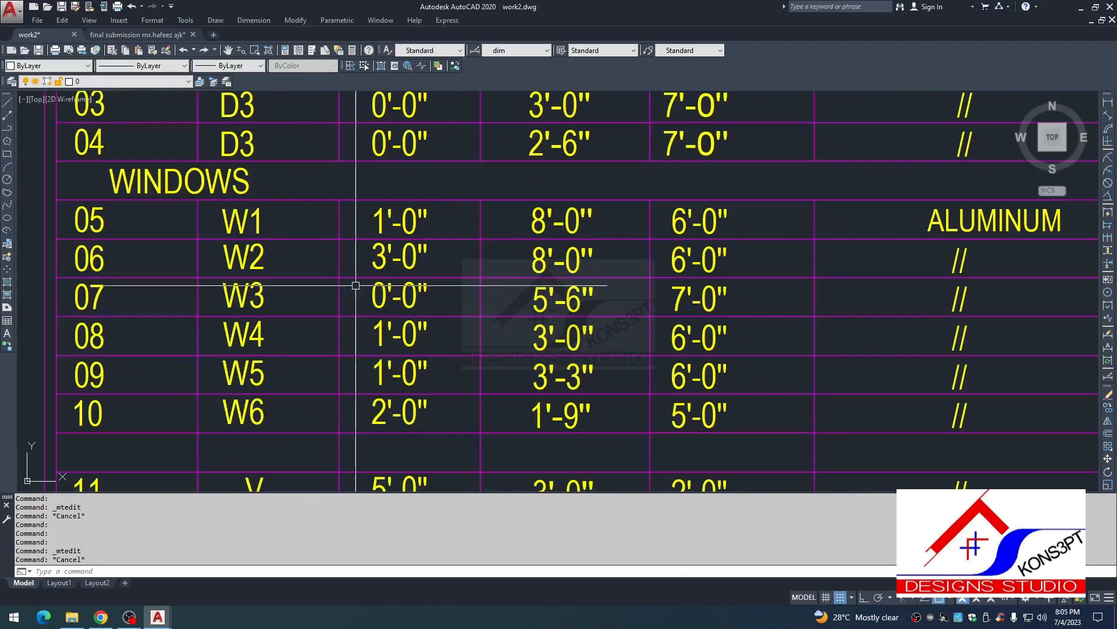
Step: Set the W2 row's width to 5'-0" and its height to 4'-0" in the schedule
{"action": "middle_click_drag", "start_coordinate": [461, 268], "coordinate": [357, 288]}
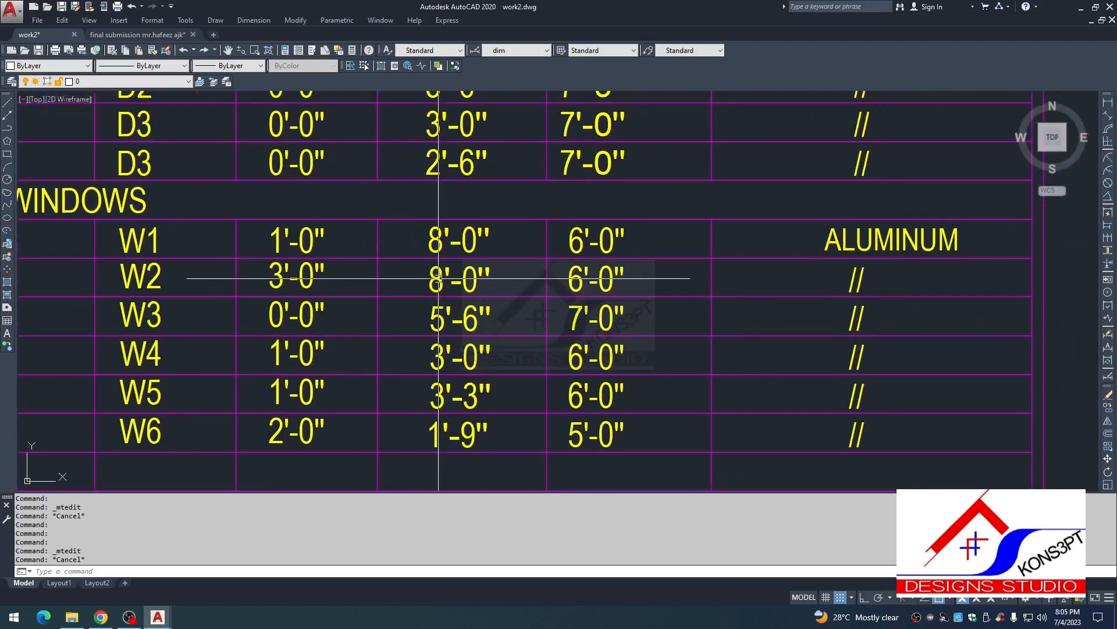
{"action": "double_click", "coordinate": [445, 279]}
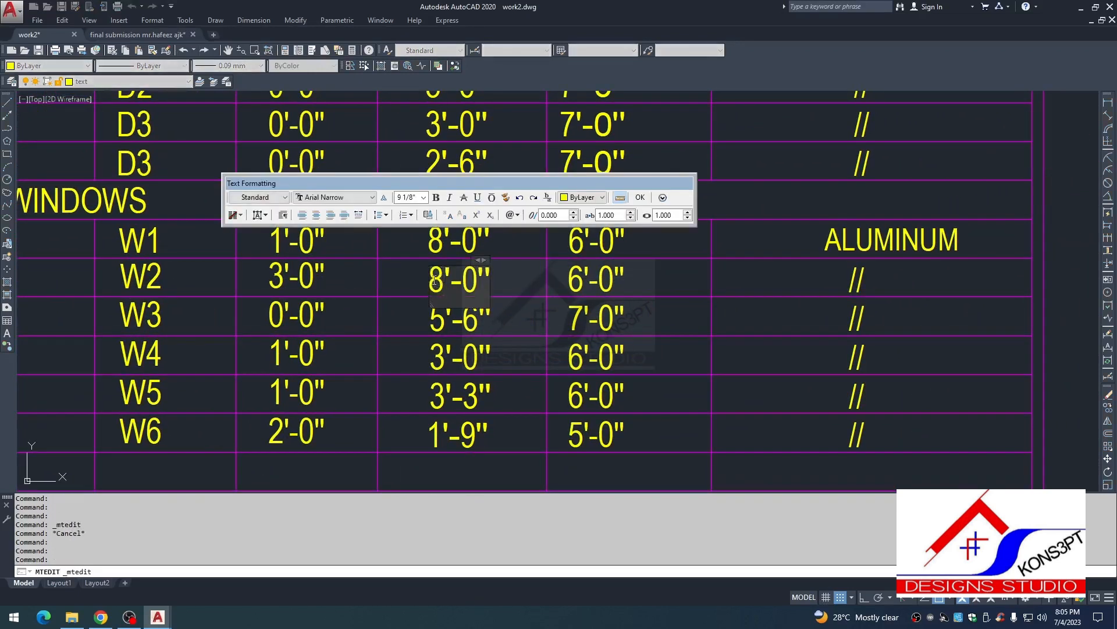
{"action": "key", "text": "Delete"}
{"action": "left_click", "coordinate": [569, 289]}
{"action": "double_click", "coordinate": [573, 286]}
{"action": "left_click_drag", "start_coordinate": [584, 286], "coordinate": [560, 287]}
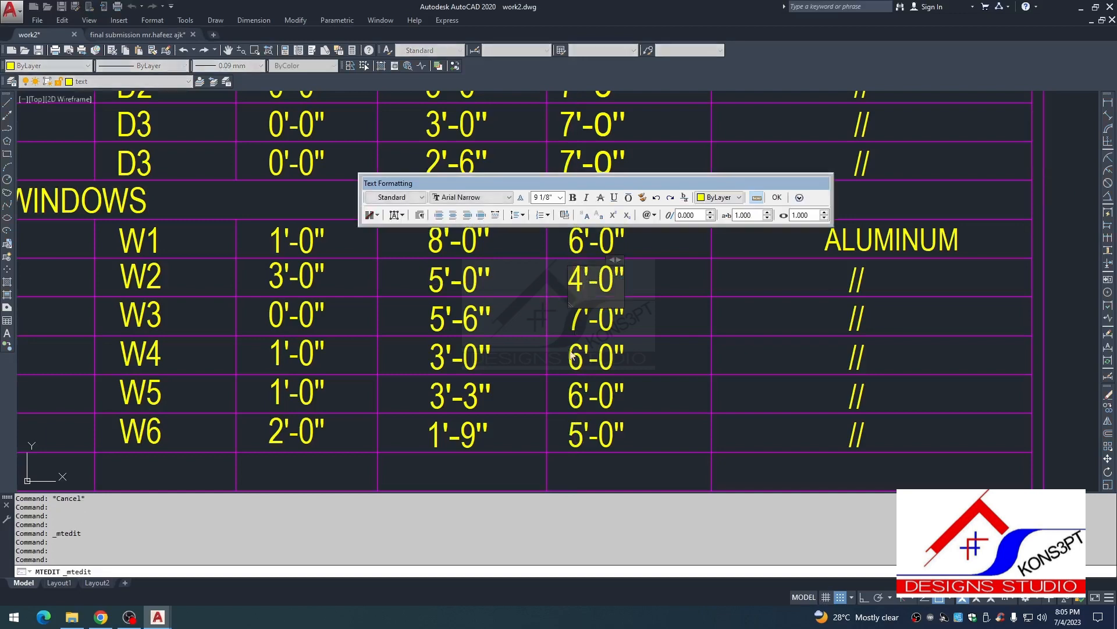
{"action": "key", "text": "Escape"}
Step: Check the width dimension of the W3 window next to the bath on the plan against the schedule's W3 row
{"action": "scroll", "coordinate": [500, 308], "scroll_direction": "down", "scroll_amount": 2}
{"action": "scroll", "coordinate": [393, 370], "scroll_direction": "down", "scroll_amount": 8}
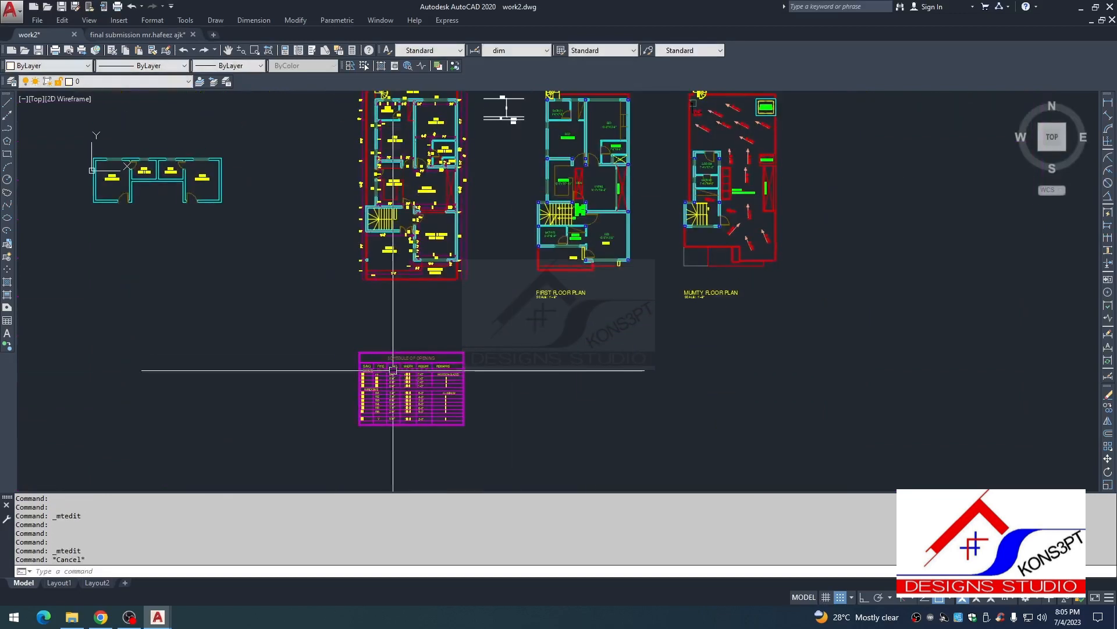
{"action": "middle_click_drag", "start_coordinate": [414, 115], "coordinate": [401, 220]}
{"action": "scroll", "coordinate": [401, 219], "scroll_direction": "up", "scroll_amount": 6}
{"action": "middle_click_drag", "start_coordinate": [355, 178], "coordinate": [380, 261]}
{"action": "scroll", "coordinate": [380, 262], "scroll_direction": "up", "scroll_amount": 2}
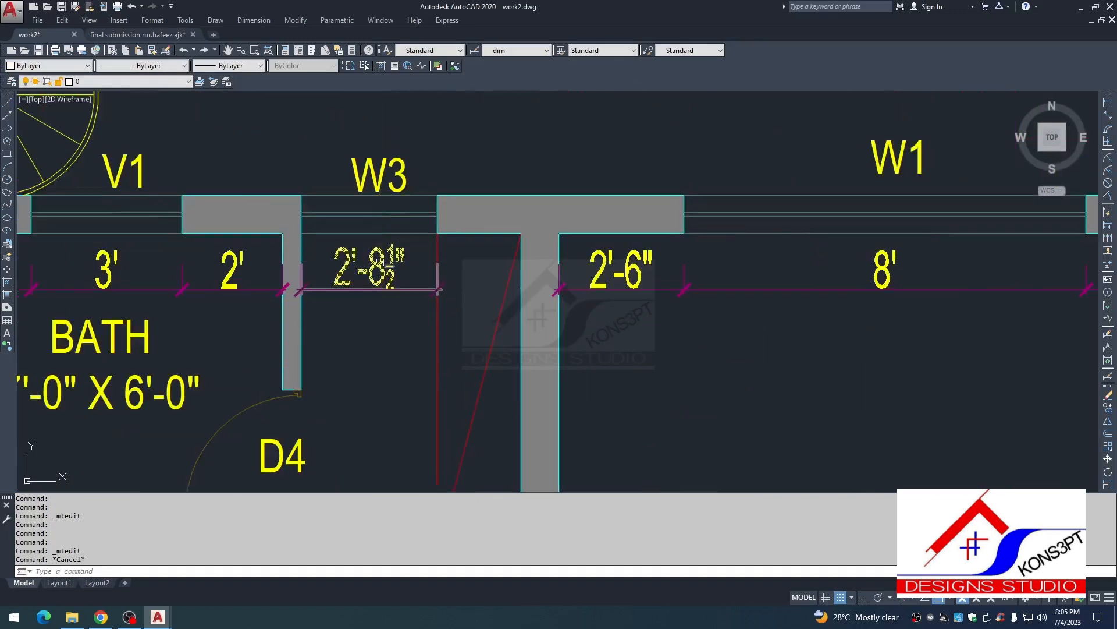
{"action": "scroll", "coordinate": [434, 264], "scroll_direction": "down", "scroll_amount": 10}
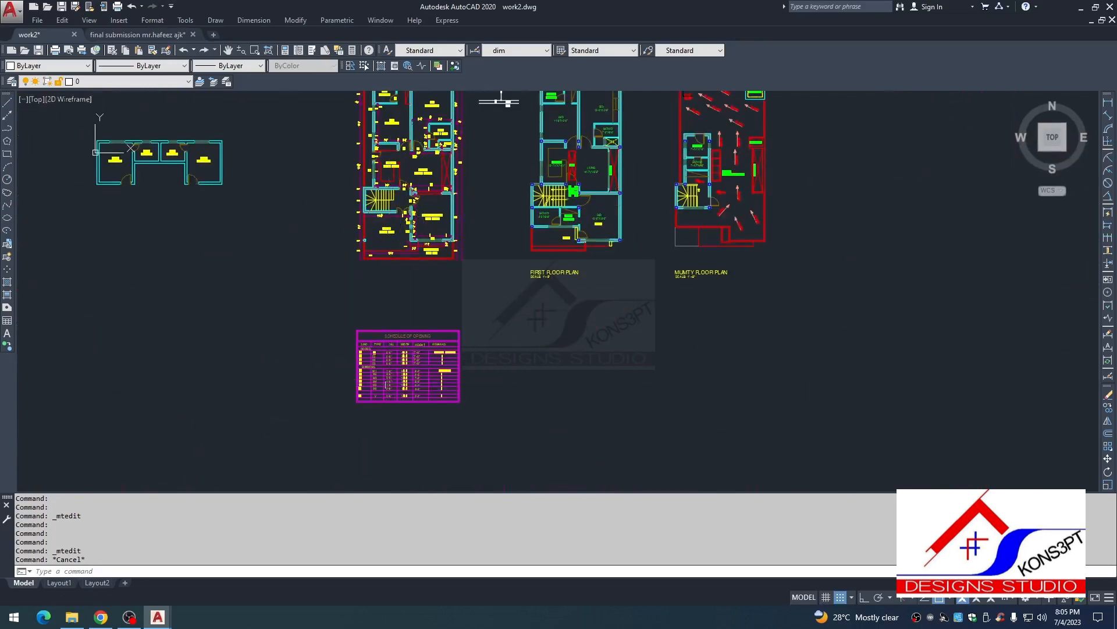
{"action": "scroll", "coordinate": [386, 383], "scroll_direction": "up", "scroll_amount": 10}
{"action": "middle_click_drag", "start_coordinate": [414, 359], "coordinate": [436, 316]}
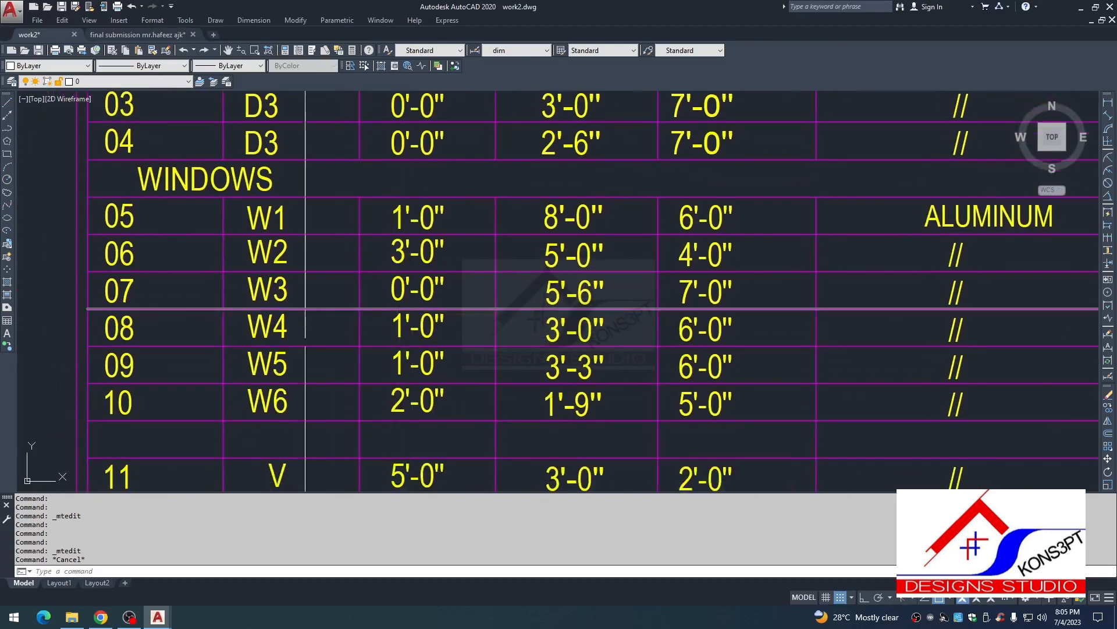
Step: Set the W3 row's sill to 1'-0" in the schedule
{"action": "double_click", "coordinate": [403, 299]}
{"action": "left_click_drag", "start_coordinate": [391, 291], "coordinate": [411, 291]}
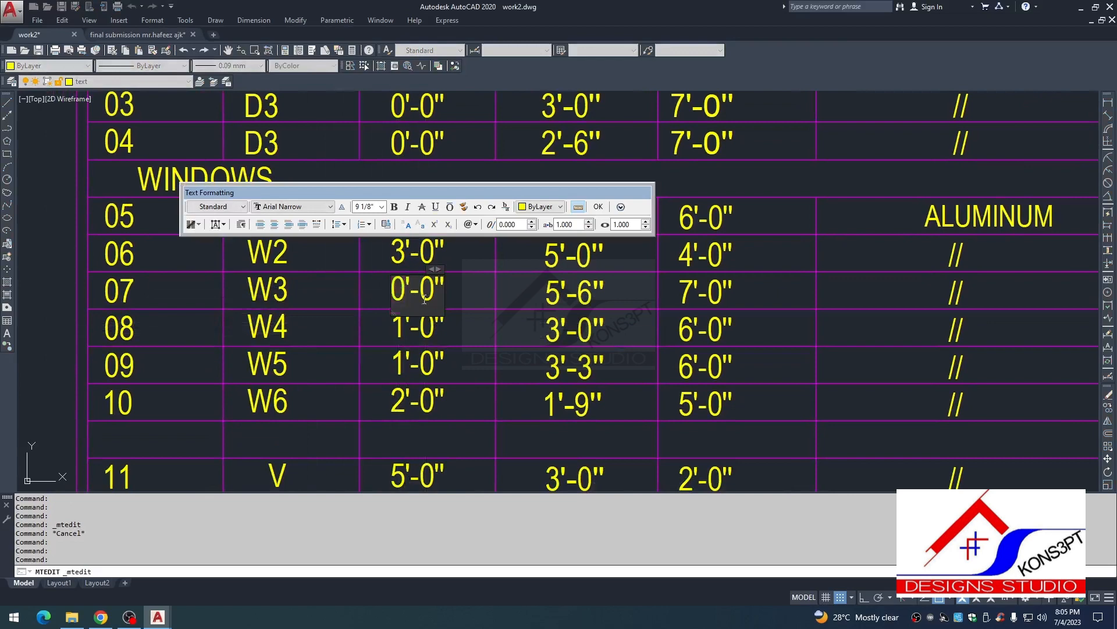
{"action": "type", "text": "1"}
{"action": "left_click", "coordinate": [489, 295]}
Step: Set the W3 row's width to 2'-8" in the schedule
{"action": "double_click", "coordinate": [588, 297]}
{"action": "key", "text": "shift+Right"}
{"action": "type", "text": "2'-"}
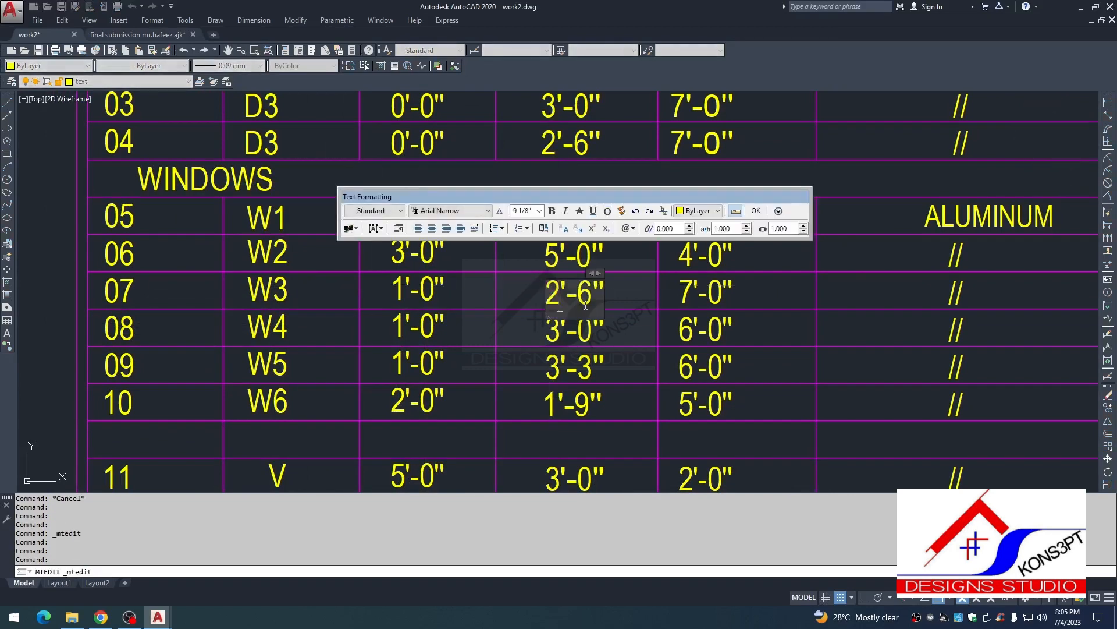
{"action": "type", "text": "8"}
{"action": "scroll", "coordinate": [600, 382], "scroll_direction": "down", "scroll_amount": 2}
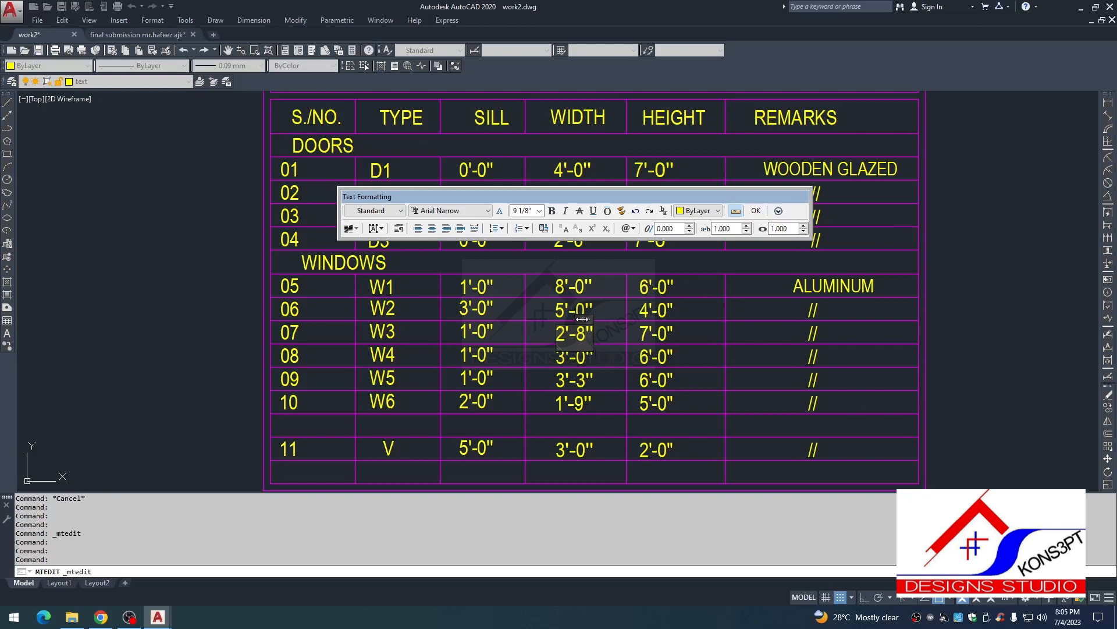
Step: Open the full character map from the text symbols and copy the one-half fraction (½) in the Arial font
{"action": "left_click", "coordinate": [626, 230]}
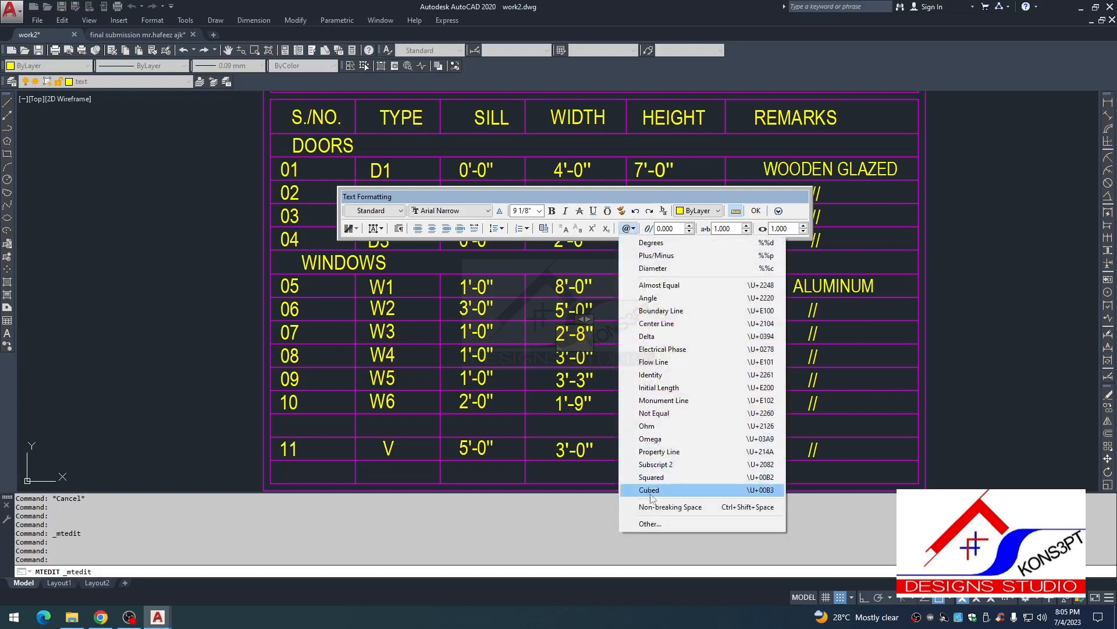
{"action": "left_click", "coordinate": [651, 523]}
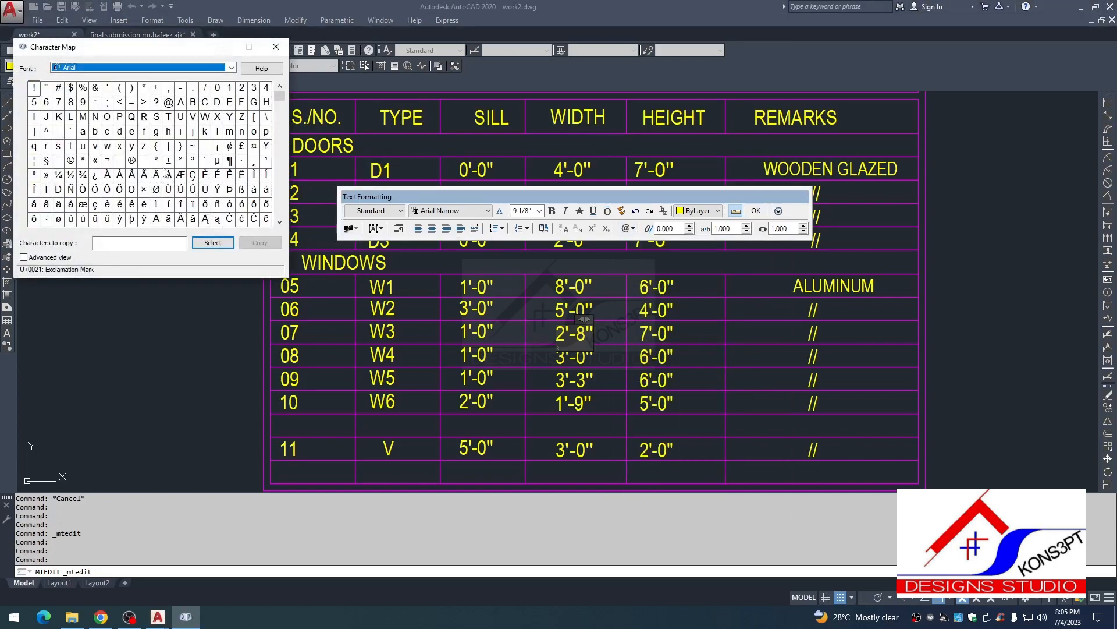
{"action": "left_click", "coordinate": [70, 175]}
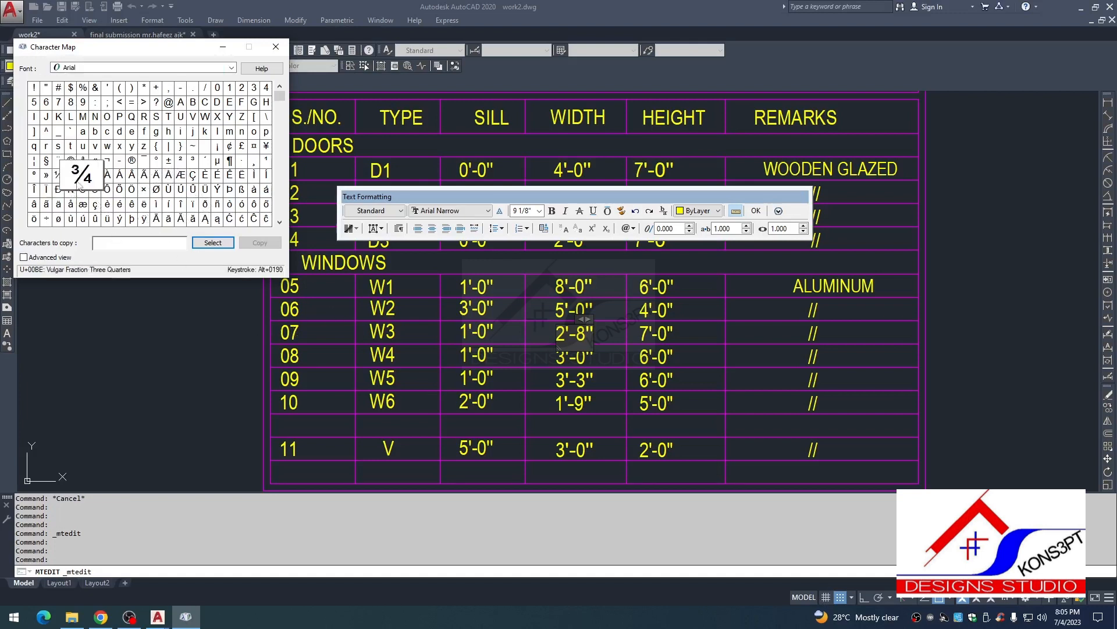
{"action": "double_click", "coordinate": [83, 175]}
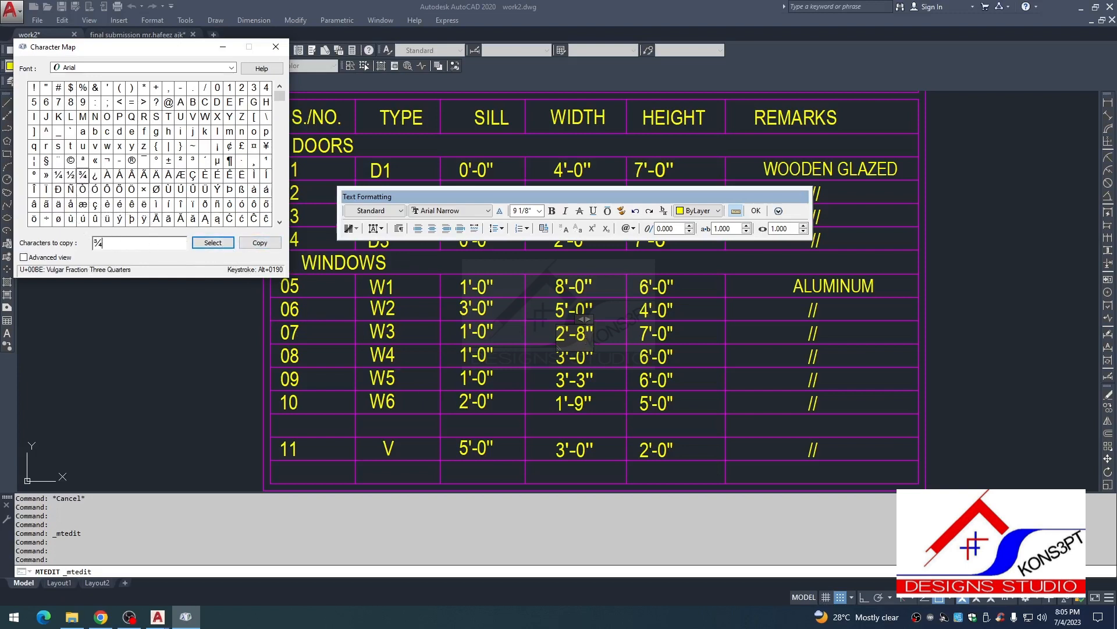
{"action": "left_click", "coordinate": [72, 179]}
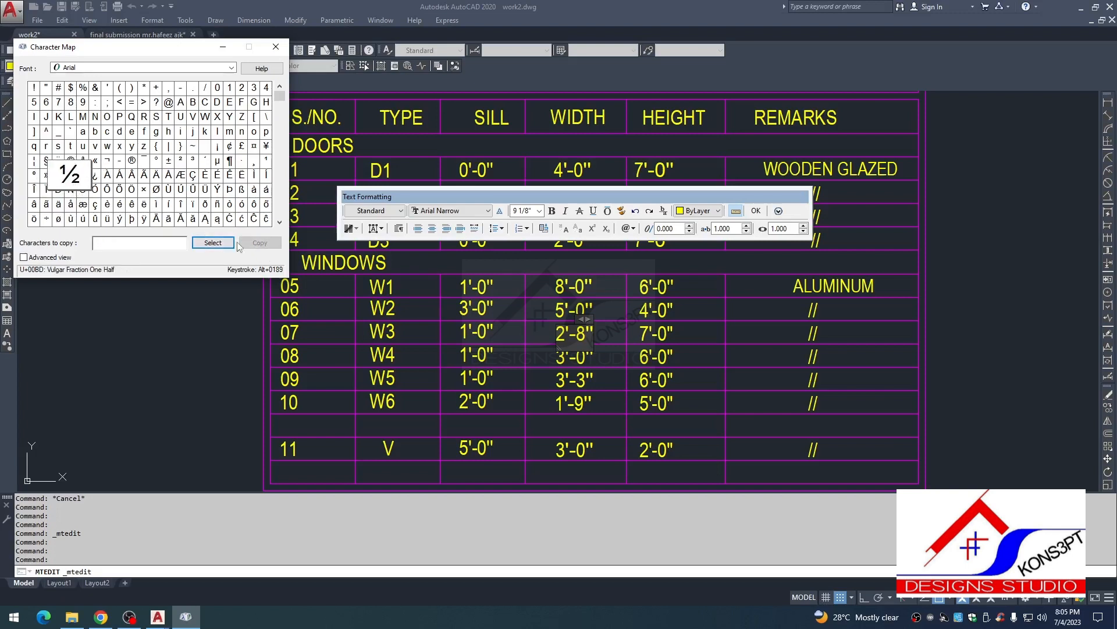
Step: Add the ½ fraction to the W3 row's width so it reads 2'-8½", and set its height to 6'-0"
{"action": "left_click", "coordinate": [589, 341]}
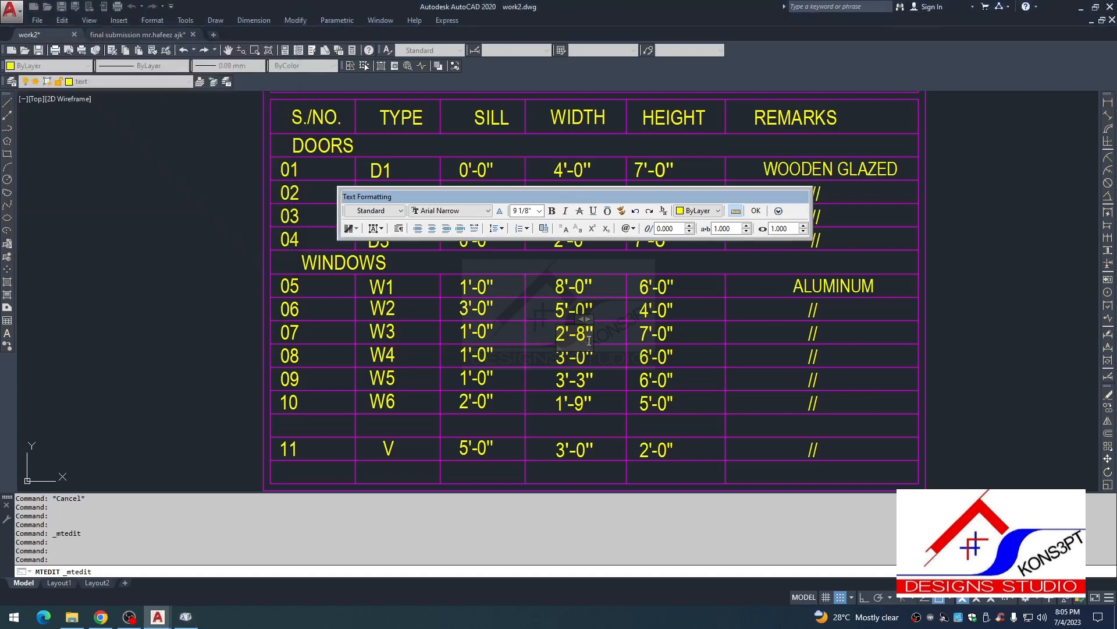
{"action": "type", "text": "½"}
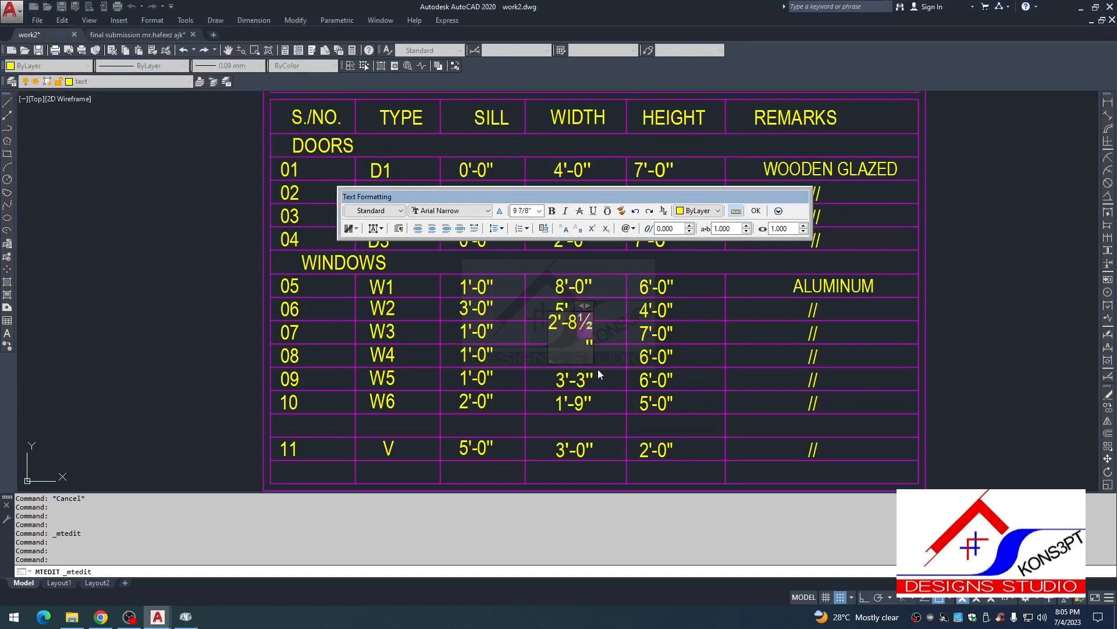
{"action": "key", "text": "BackSpace"}
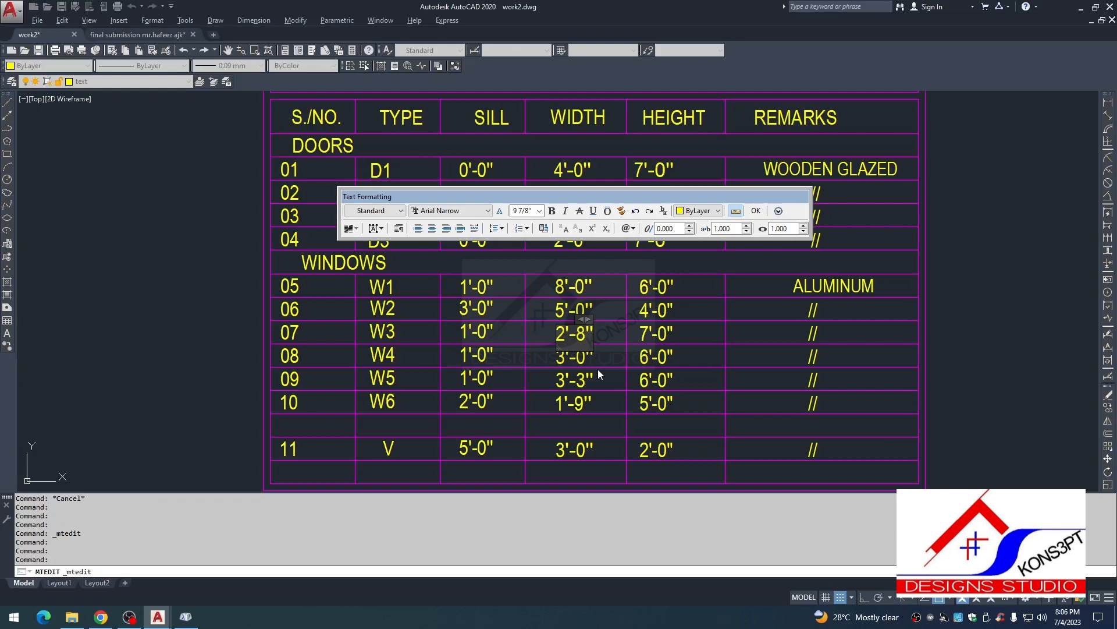
{"action": "type", "text": "1/2"}
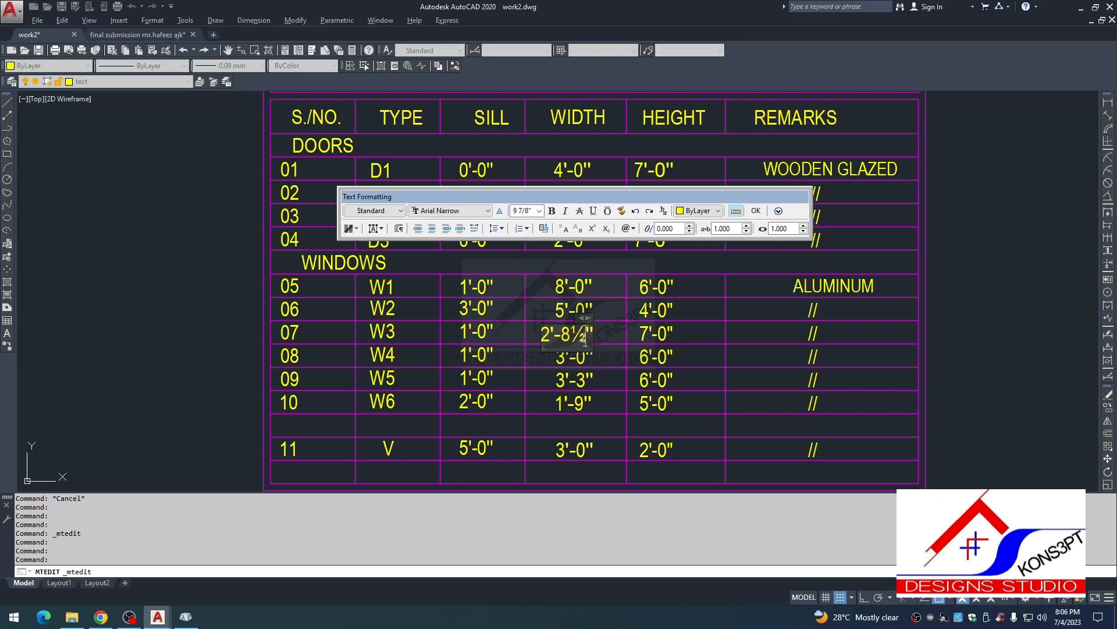
{"action": "left_click", "coordinate": [598, 392]}
{"action": "double_click", "coordinate": [648, 334]}
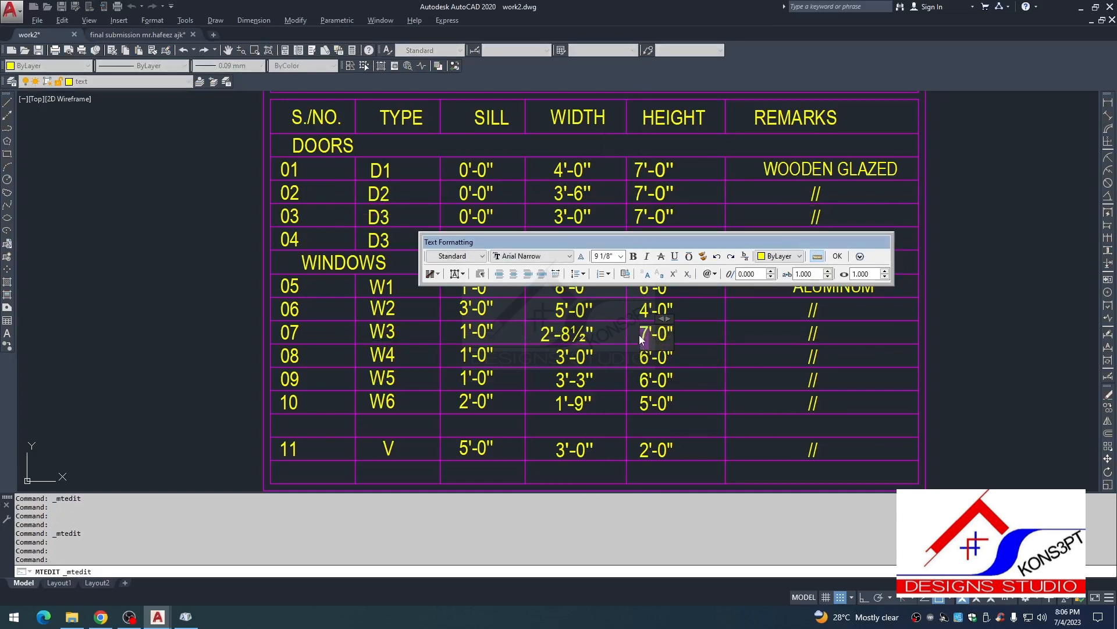
{"action": "left_click", "coordinate": [594, 359]}
Step: Check the width dimension of the W4 window beside the 11'-9" x 12'-0" bedroom on the plan against the schedule
{"action": "scroll", "coordinate": [588, 359], "scroll_direction": "down", "scroll_amount": 6}
{"action": "middle_click_drag", "start_coordinate": [565, 199], "coordinate": [516, 392]}
{"action": "mouse_move", "coordinate": [495, 140]}
{"action": "middle_mouse_down"}
{"action": "mouse_move", "coordinate": [477, 240]}
{"action": "mouse_move", "coordinate": [490, 189]}
{"action": "middle_mouse_up"}
{"action": "scroll", "coordinate": [476, 240], "scroll_direction": "up", "scroll_amount": 4}
{"action": "scroll", "coordinate": [477, 240], "scroll_direction": "down", "scroll_amount": 4}
{"action": "scroll", "coordinate": [501, 189], "scroll_direction": "up", "scroll_amount": 6}
{"action": "scroll", "coordinate": [494, 275], "scroll_direction": "down", "scroll_amount": 2}
{"action": "scroll", "coordinate": [407, 259], "scroll_direction": "up", "scroll_amount": 4}
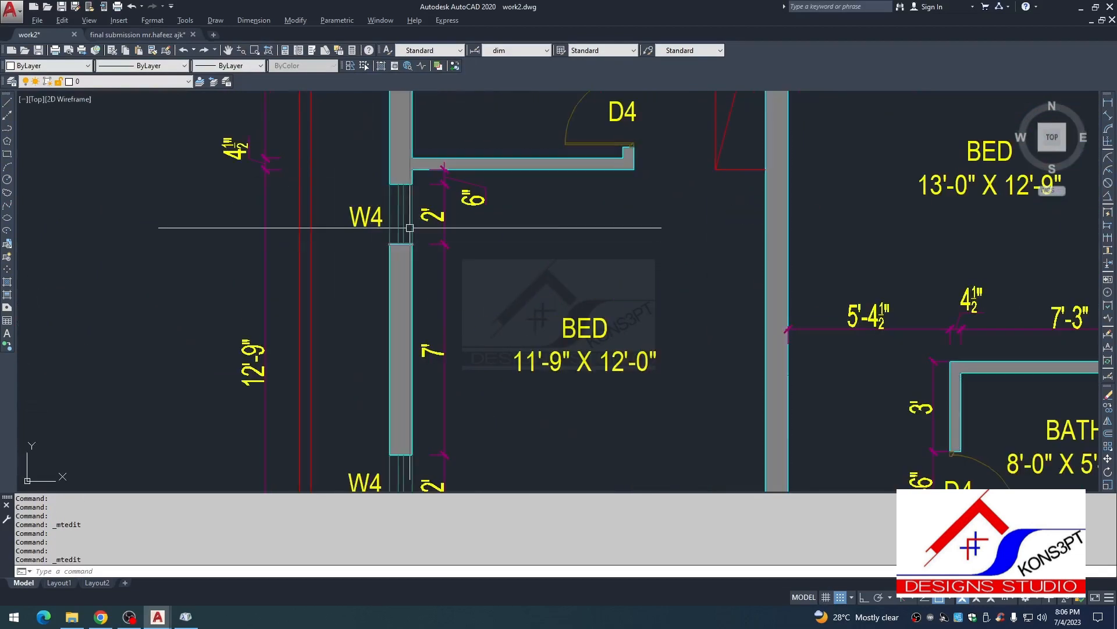
{"action": "scroll", "coordinate": [416, 241], "scroll_direction": "down", "scroll_amount": 10}
{"action": "middle_click_drag", "start_coordinate": [422, 263], "coordinate": [401, 131]}
{"action": "middle_click_drag", "start_coordinate": [472, 359], "coordinate": [456, 292]}
{"action": "scroll", "coordinate": [389, 307], "scroll_direction": "up", "scroll_amount": 10}
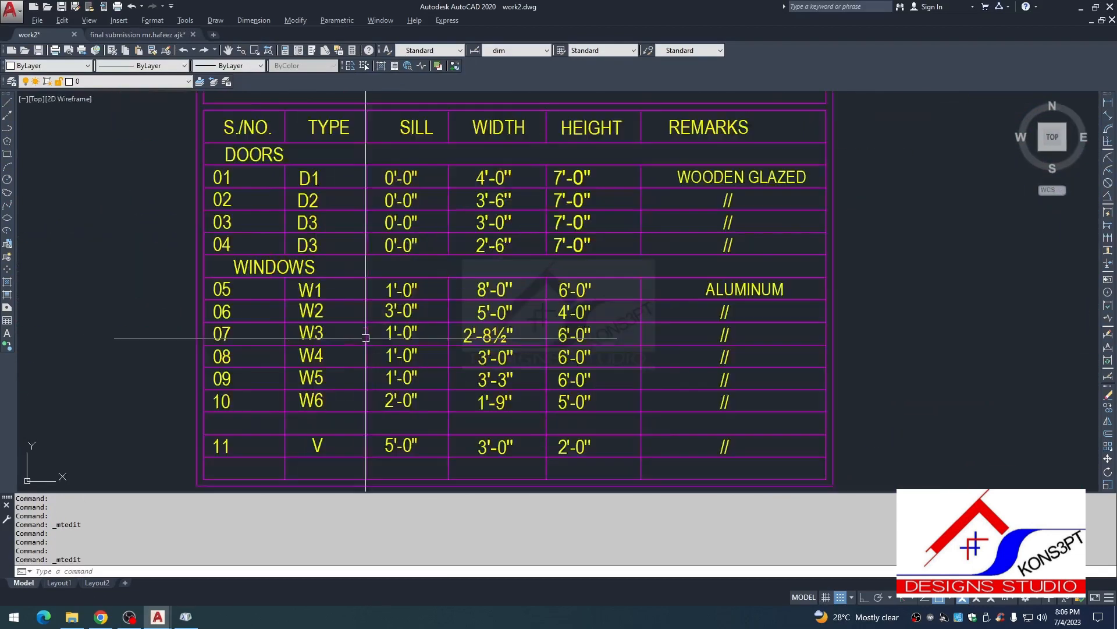
Step: Set the W4 row's width to 2'-0" in the schedule, keeping its sill and height
{"action": "double_click", "coordinate": [399, 375]}
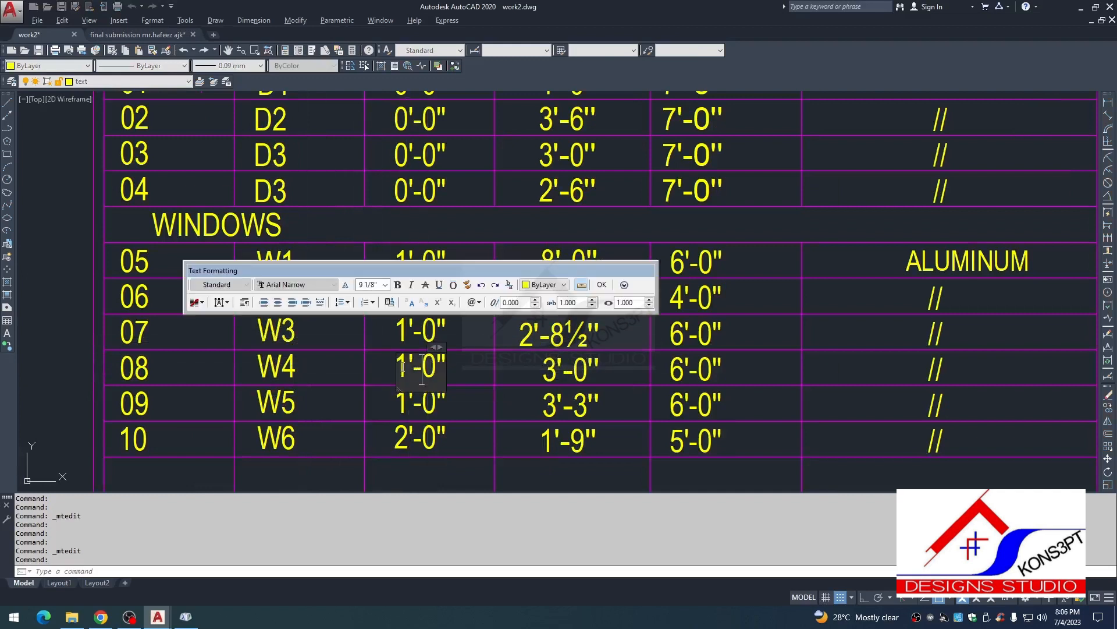
{"action": "left_click", "coordinate": [593, 388]}
{"action": "double_click", "coordinate": [571, 369]}
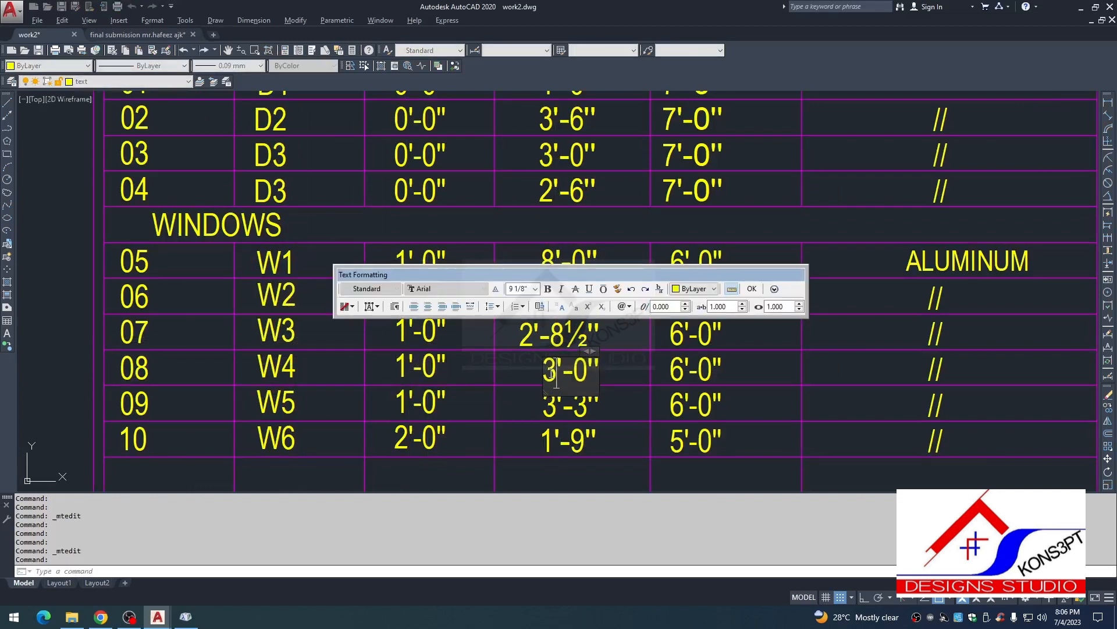
{"action": "type", "text": "2"}
{"action": "left_click", "coordinate": [656, 368]}
{"action": "left_click", "coordinate": [681, 367]}
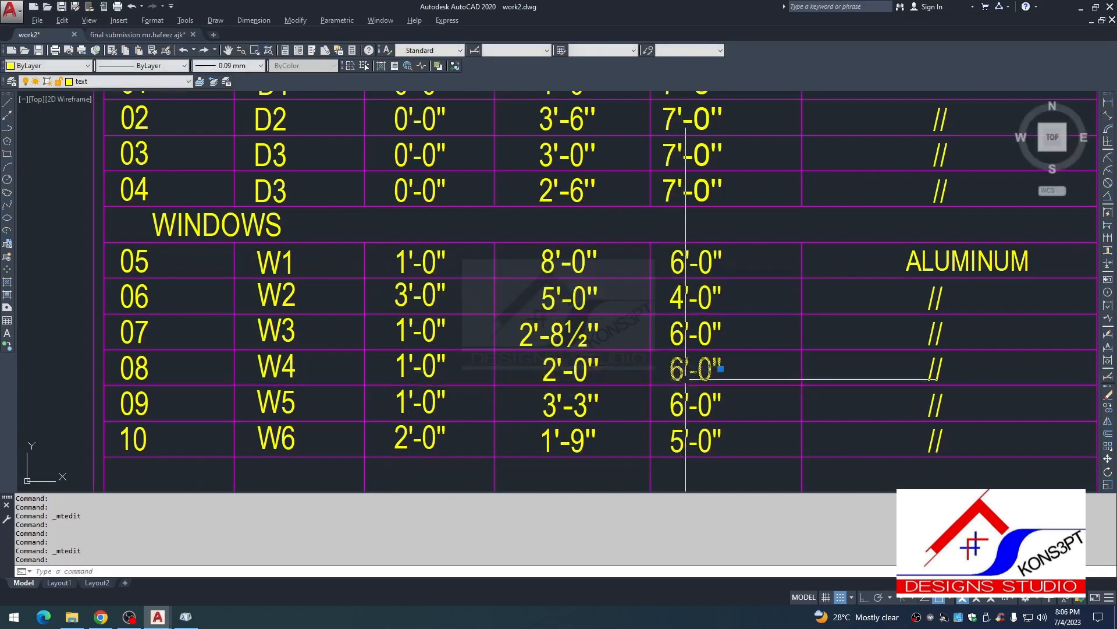
{"action": "key", "text": "Escape"}
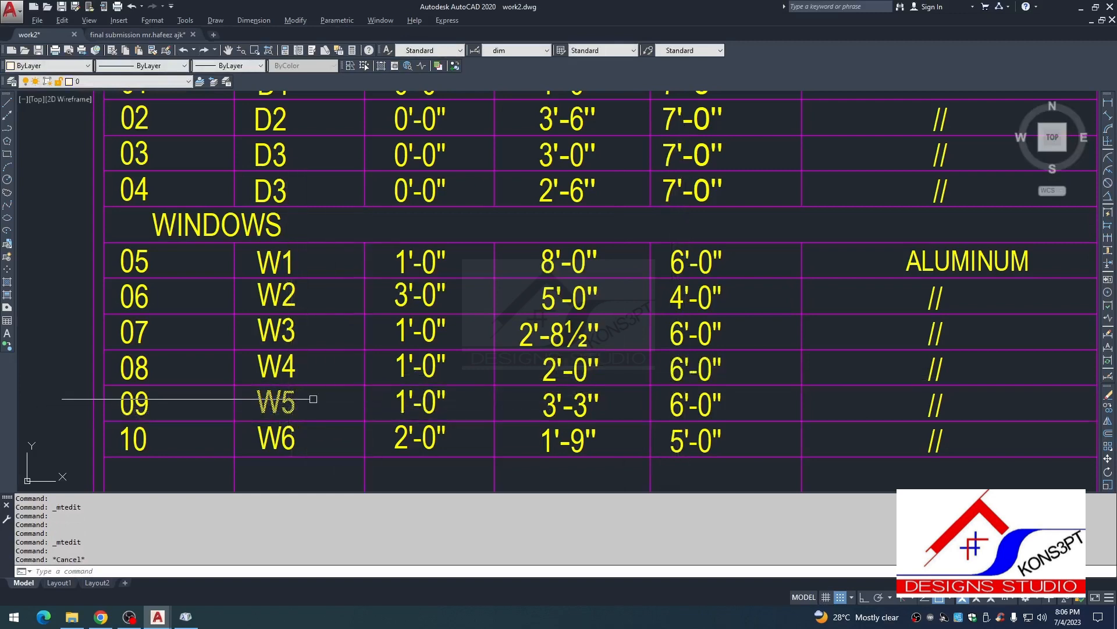
Step: Set the W5 row's width to 1'-6" in the schedule, matching the W5 windows beside the drawing/dining room on the plan
{"action": "scroll", "coordinate": [313, 399], "scroll_direction": "down", "scroll_amount": 8}
{"action": "scroll", "coordinate": [366, 327], "scroll_direction": "up", "scroll_amount": 10}
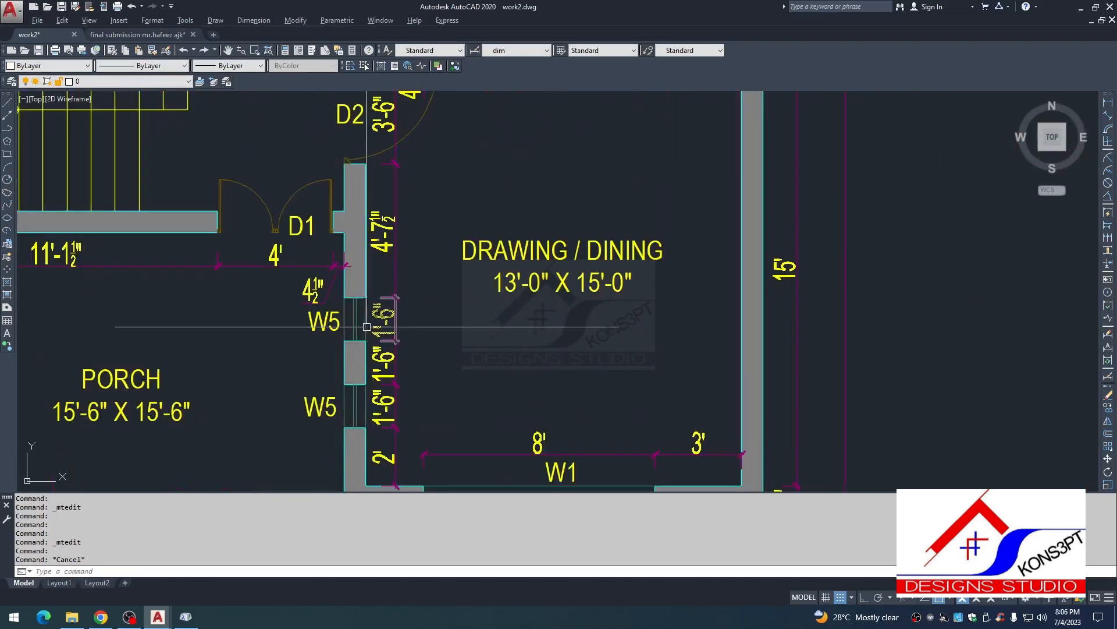
{"action": "scroll", "coordinate": [366, 327], "scroll_direction": "down", "scroll_amount": 4}
{"action": "scroll", "coordinate": [384, 343], "scroll_direction": "up", "scroll_amount": 6}
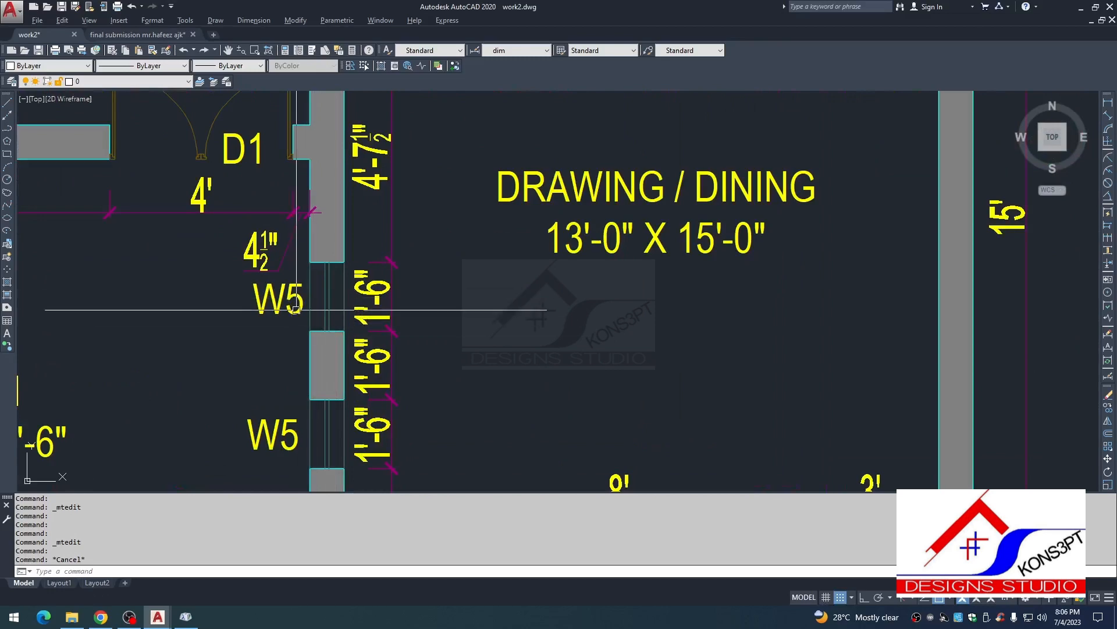
{"action": "scroll", "coordinate": [296, 309], "scroll_direction": "down", "scroll_amount": 6}
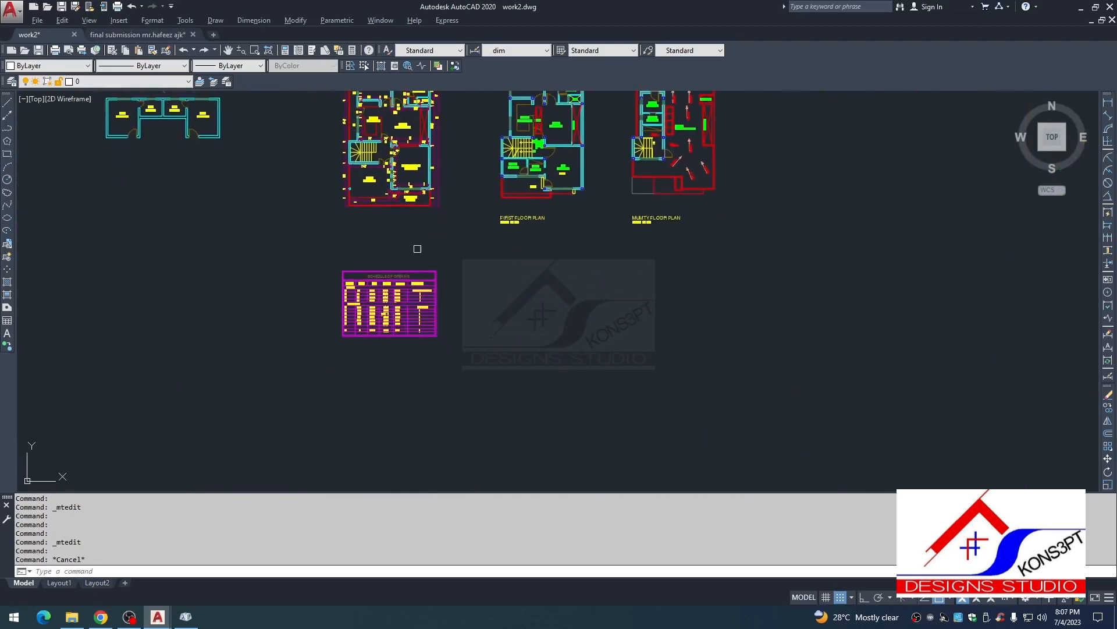
{"action": "scroll", "coordinate": [375, 302], "scroll_direction": "up", "scroll_amount": 10}
{"action": "left_click", "coordinate": [378, 304]}
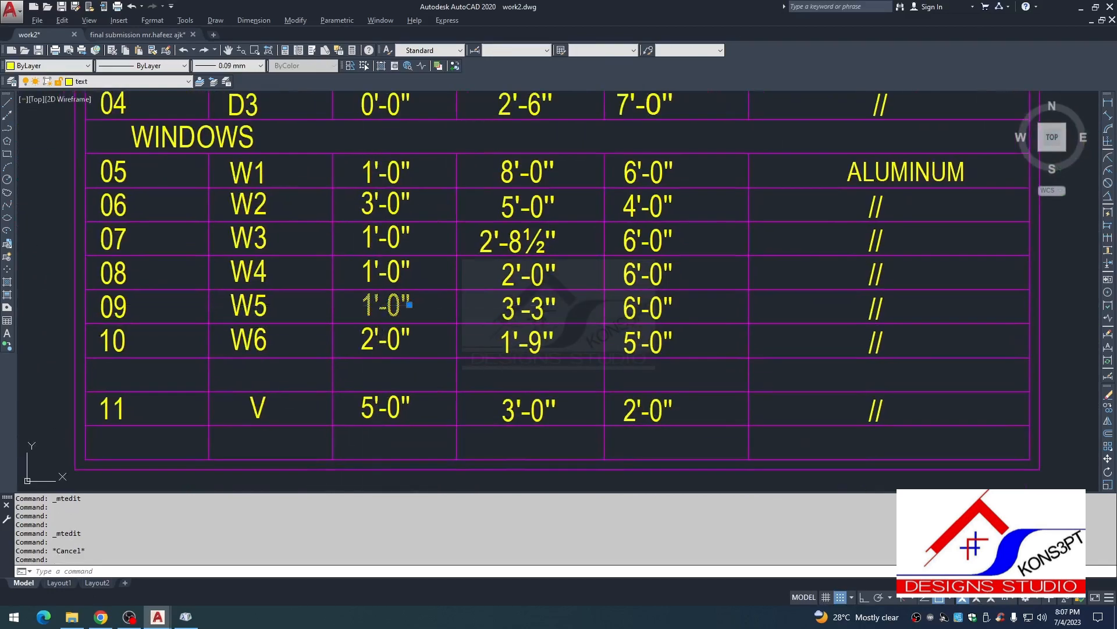
{"action": "double_click", "coordinate": [378, 304]}
{"action": "left_click", "coordinate": [510, 307]}
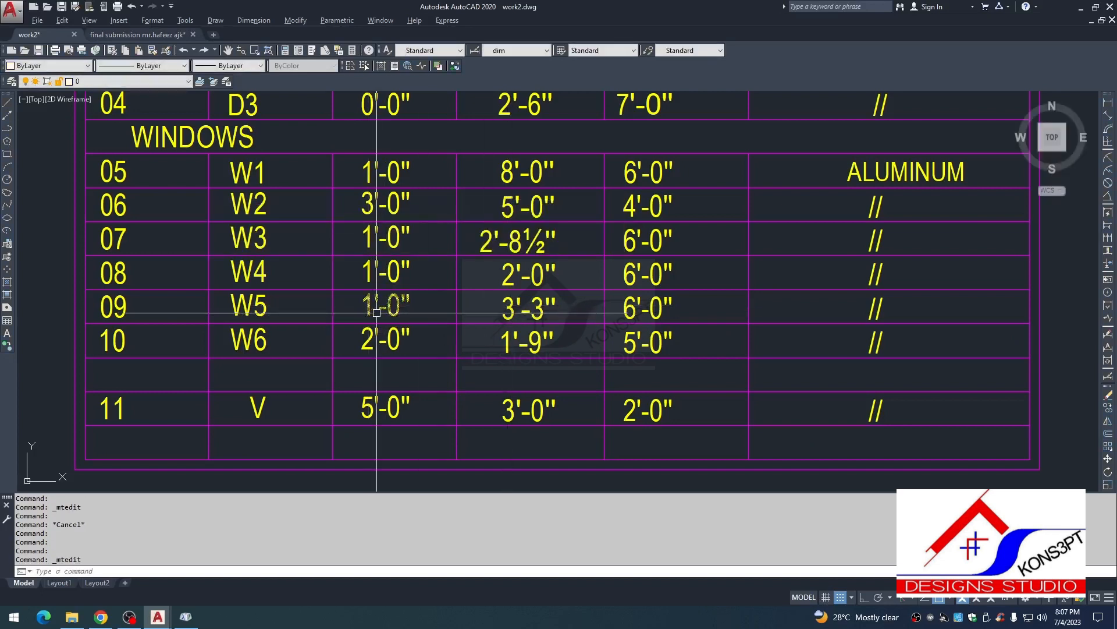
{"action": "double_click", "coordinate": [516, 311]}
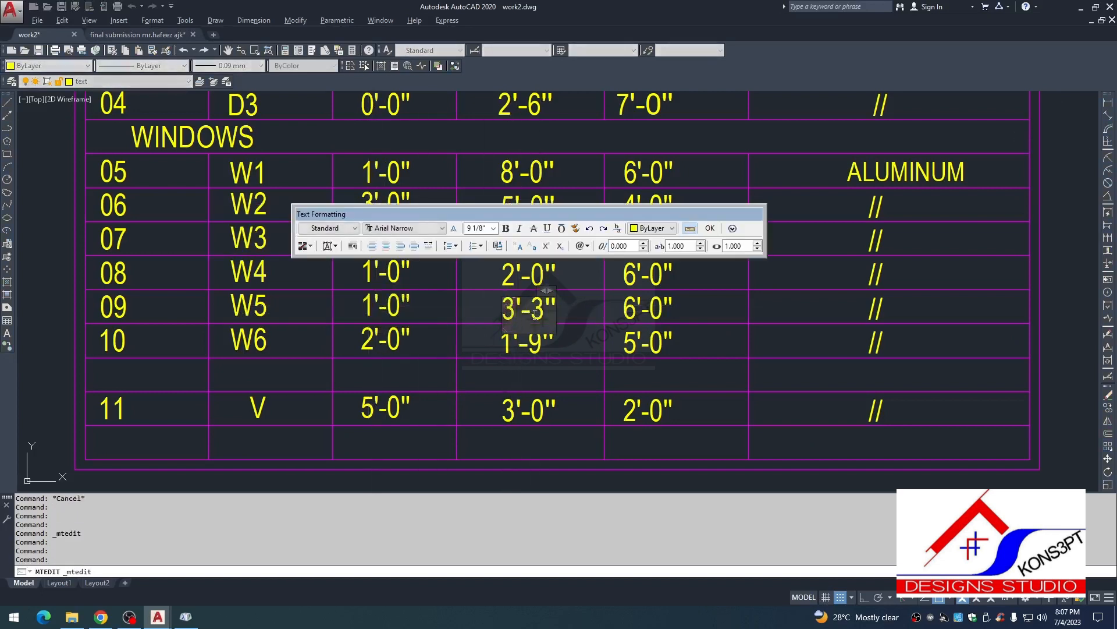
{"action": "type", "text": "6"}
{"action": "left_click", "coordinate": [640, 302]}
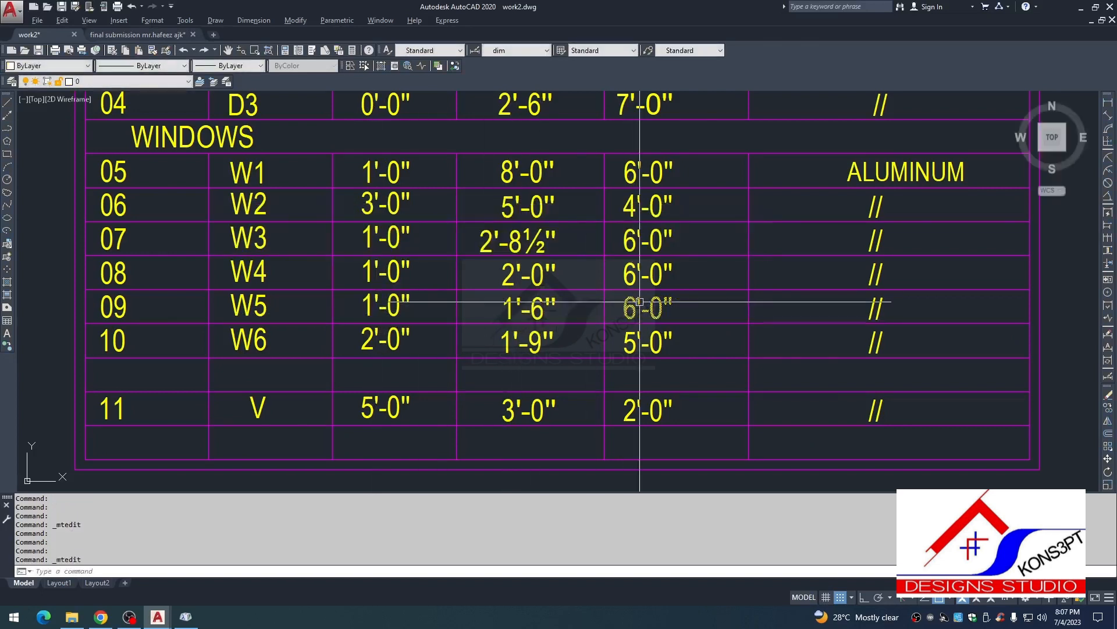
{"action": "key", "text": "Escape"}
Step: Erase the W6 row's type, sill, width and height texts from the schedule
{"action": "left_click", "coordinate": [195, 381]}
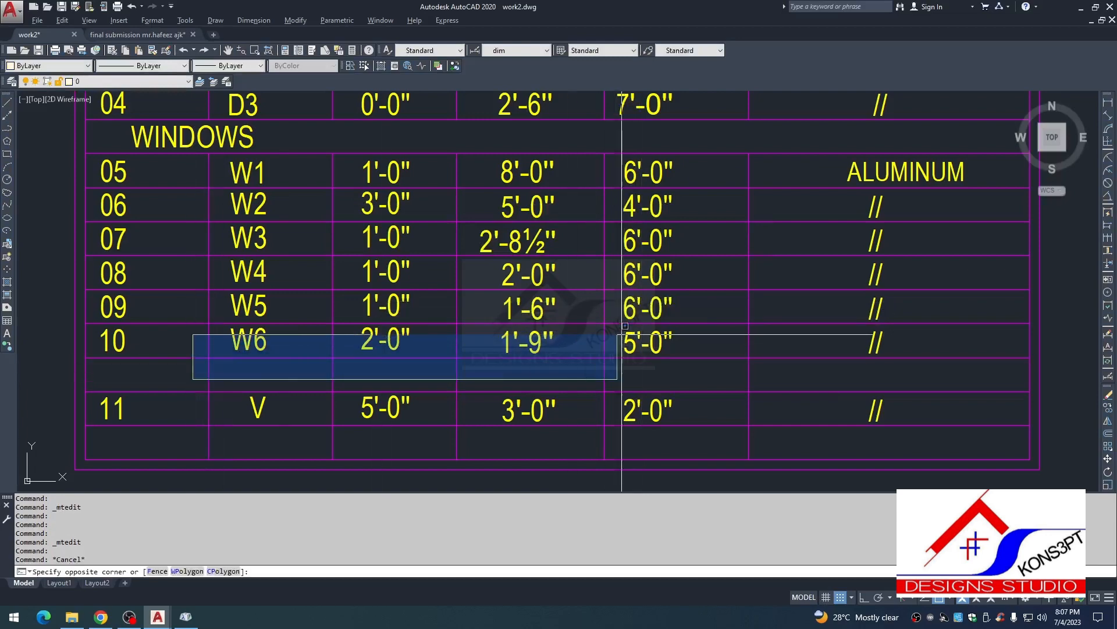
{"action": "left_click", "coordinate": [686, 330]}
{"action": "type", "text": "e"}
{"action": "key", "text": "Return"}
{"action": "key", "text": "Escape"}
{"action": "middle_click_drag", "start_coordinate": [180, 447], "coordinate": [265, 407]}
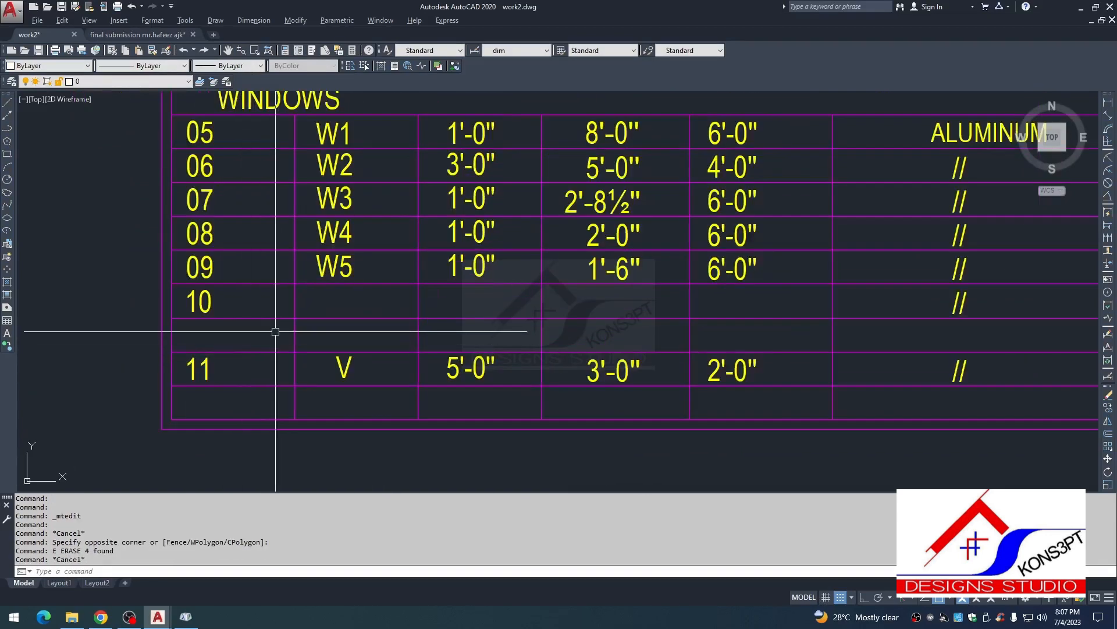
{"action": "left_click", "coordinate": [275, 331]}
{"action": "left_click", "coordinate": [774, 396]}
{"action": "middle_click_drag", "start_coordinate": [348, 364], "coordinate": [281, 329]}
{"action": "key", "text": "Escape"}
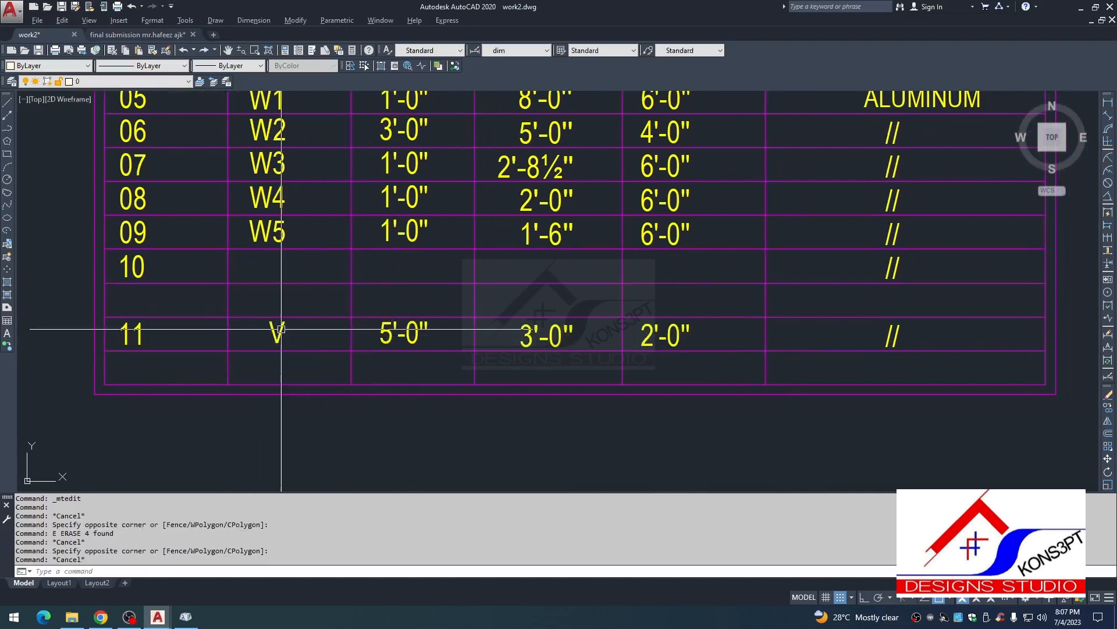
Step: Rename the V type in row 11 of the schedule to V1, keeping the row's sill
{"action": "double_click", "coordinate": [281, 330]}
{"action": "type", "text": "1"}
{"action": "left_click", "coordinate": [427, 332]}
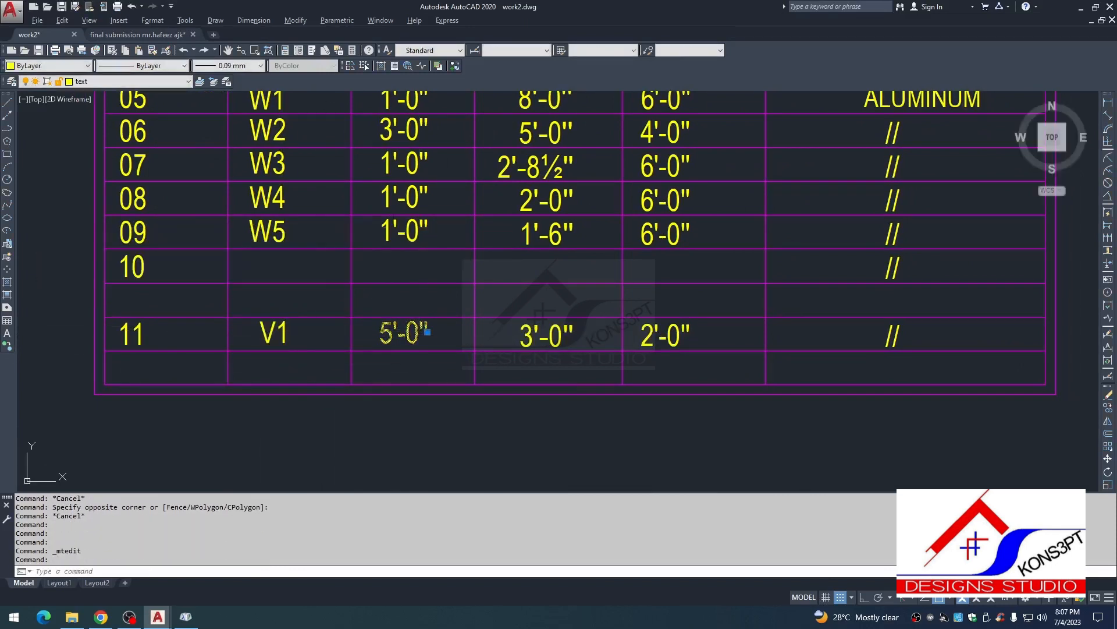
{"action": "double_click", "coordinate": [428, 332]}
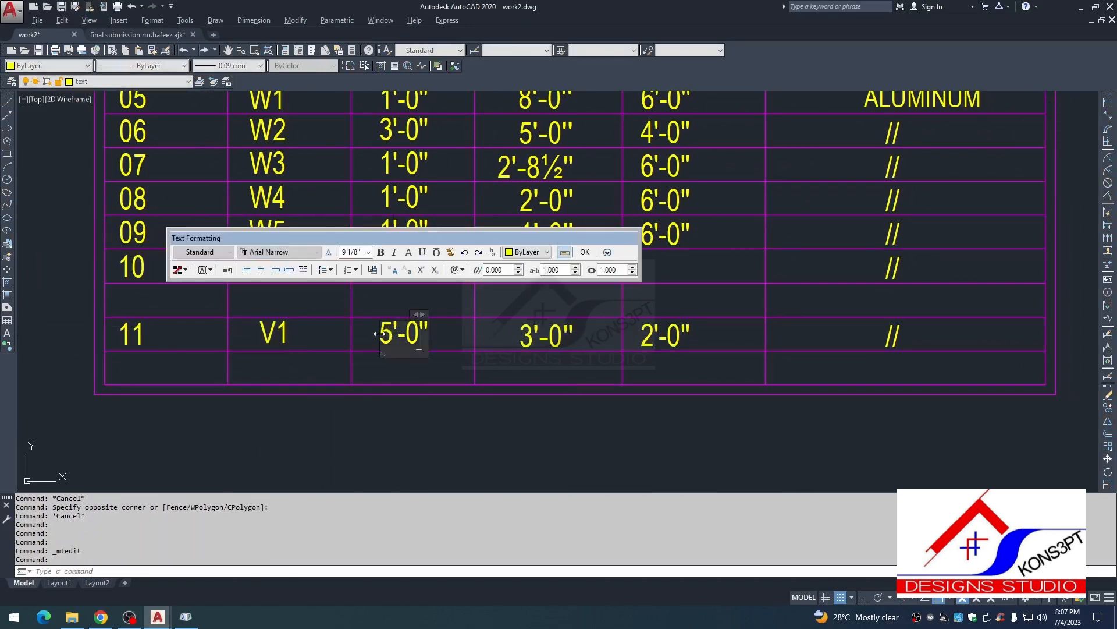
{"action": "left_click", "coordinate": [572, 387]}
Step: Check the width dimension of the bath's V1 ventilator on the plan against the V1 row in the schedule
{"action": "scroll", "coordinate": [472, 357], "scroll_direction": "down", "scroll_amount": 6}
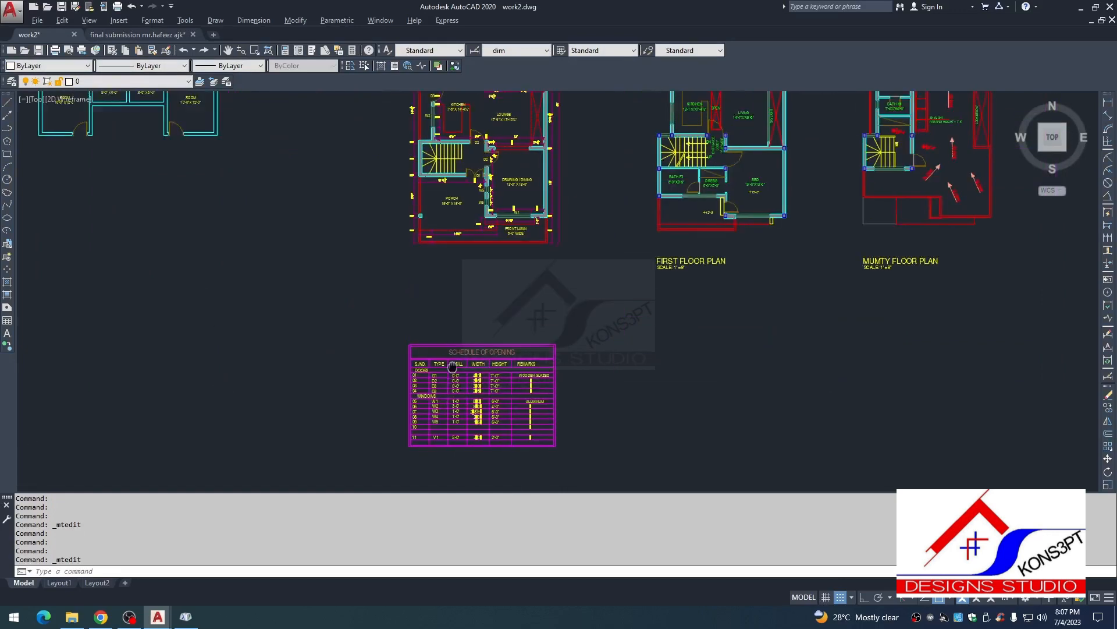
{"action": "scroll", "coordinate": [423, 256], "scroll_direction": "up", "scroll_amount": 7}
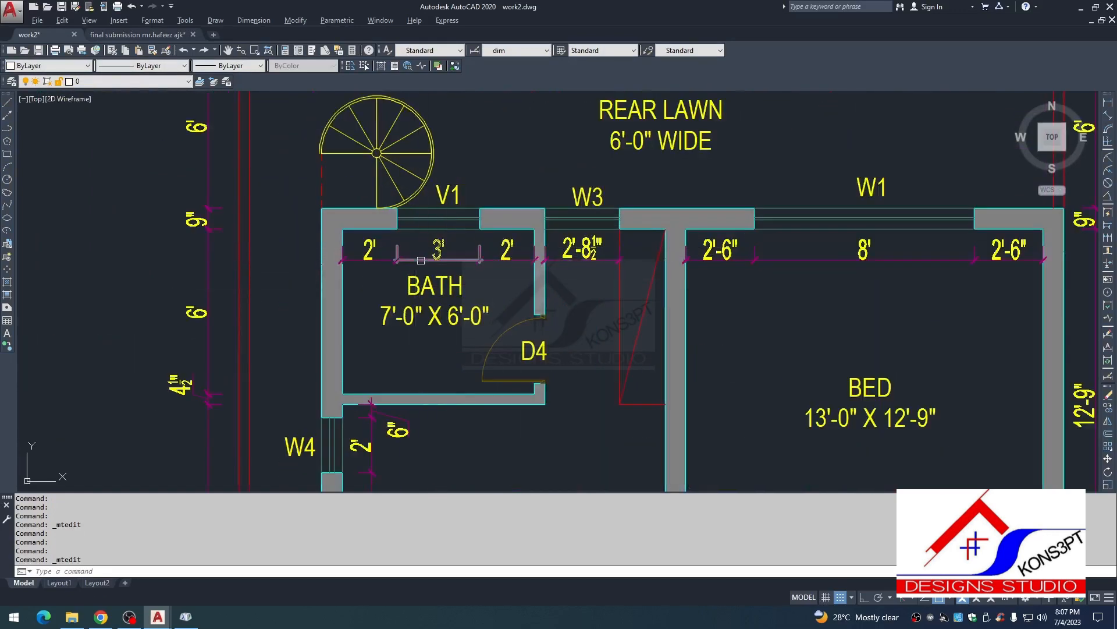
{"action": "scroll", "coordinate": [445, 291], "scroll_direction": "down", "scroll_amount": 7}
{"action": "middle_click_drag", "start_coordinate": [468, 445], "coordinate": [431, 251]}
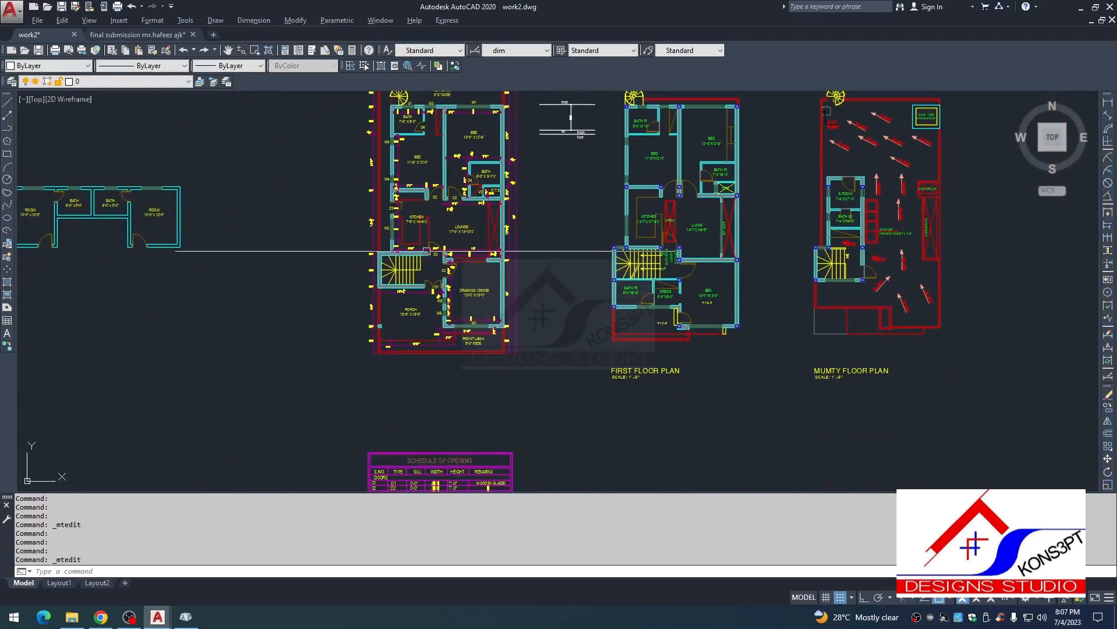
{"action": "scroll", "coordinate": [423, 325], "scroll_direction": "up", "scroll_amount": 4}
{"action": "scroll", "coordinate": [454, 291], "scroll_direction": "down", "scroll_amount": 2}
{"action": "middle_click_drag", "start_coordinate": [483, 465], "coordinate": [446, 272]}
{"action": "scroll", "coordinate": [384, 338], "scroll_direction": "up", "scroll_amount": 6}
{"action": "middle_click_drag", "start_coordinate": [350, 396], "coordinate": [400, 312]}
{"action": "scroll", "coordinate": [399, 312], "scroll_direction": "up", "scroll_amount": 2}
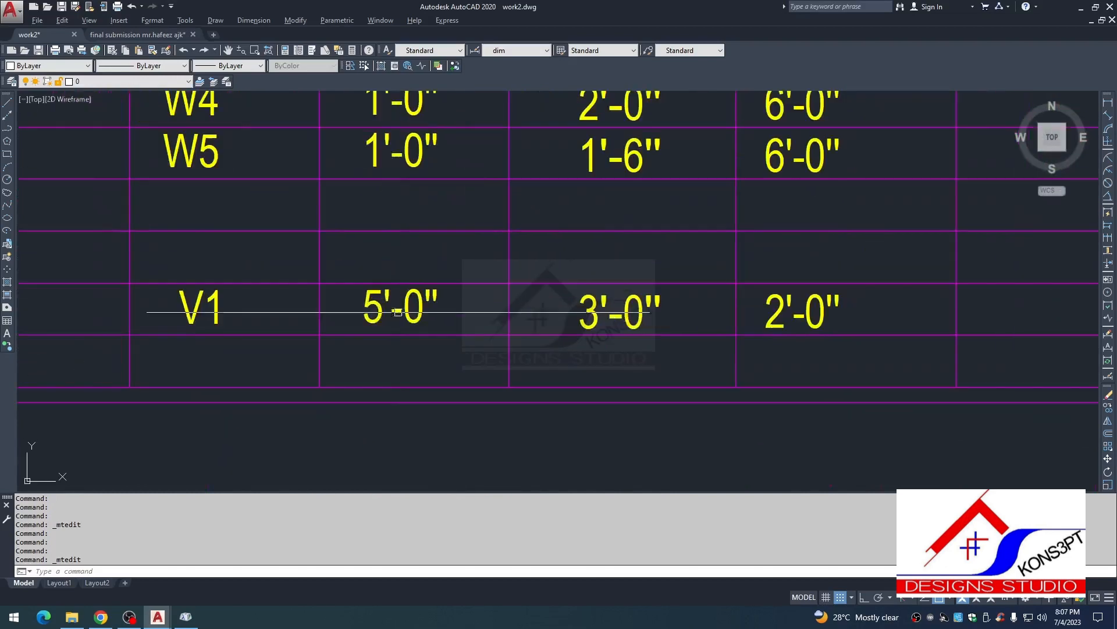
{"action": "middle_click_drag", "start_coordinate": [779, 308], "coordinate": [582, 316]}
{"action": "scroll", "coordinate": [614, 317], "scroll_direction": "down", "scroll_amount": 2}
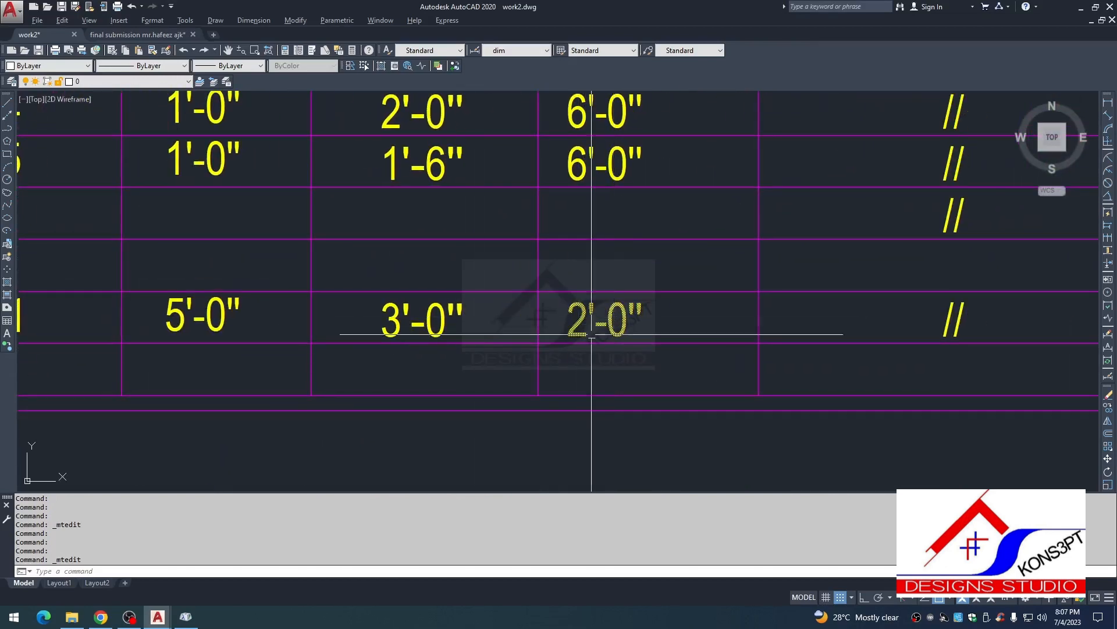
Step: Copy the V1 row's type, sill, width and height texts into the empty row directly beneath it in the schedule
{"action": "left_click", "coordinate": [231, 311]}
{"action": "left_click", "coordinate": [390, 298]}
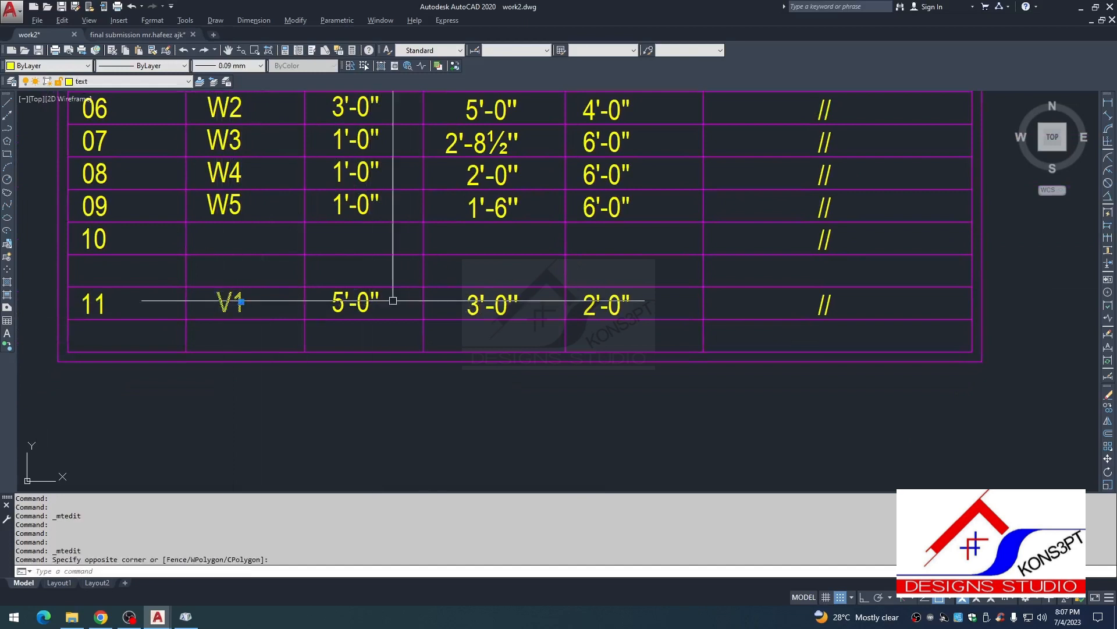
{"action": "type", "text": "co"}
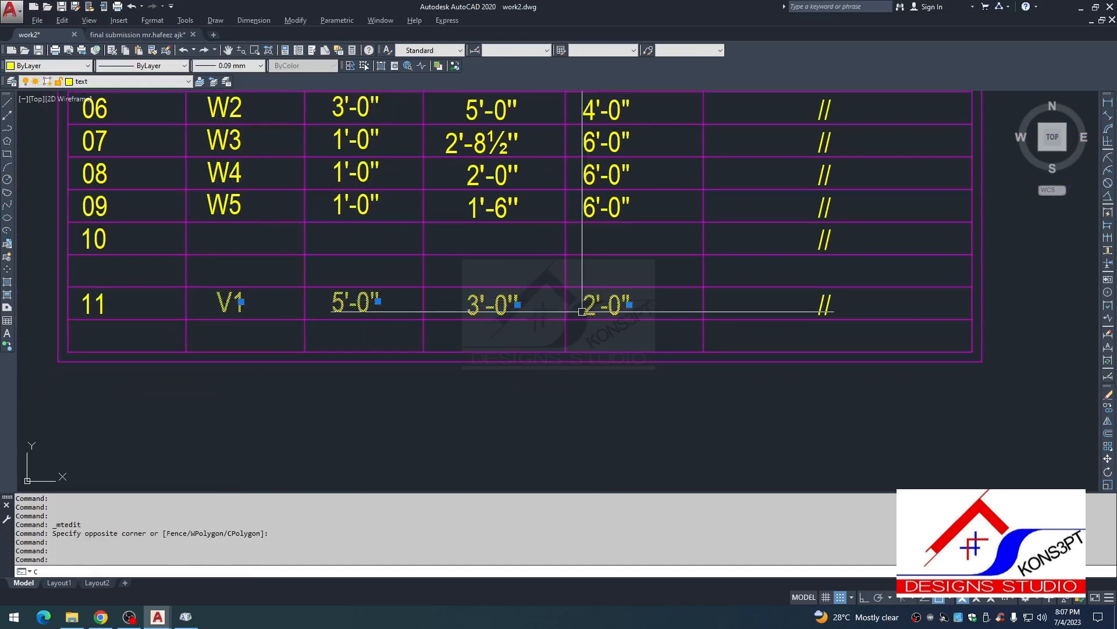
{"action": "key", "text": "Return"}
{"action": "left_click", "coordinate": [565, 321]}
{"action": "left_click", "coordinate": [568, 352]}
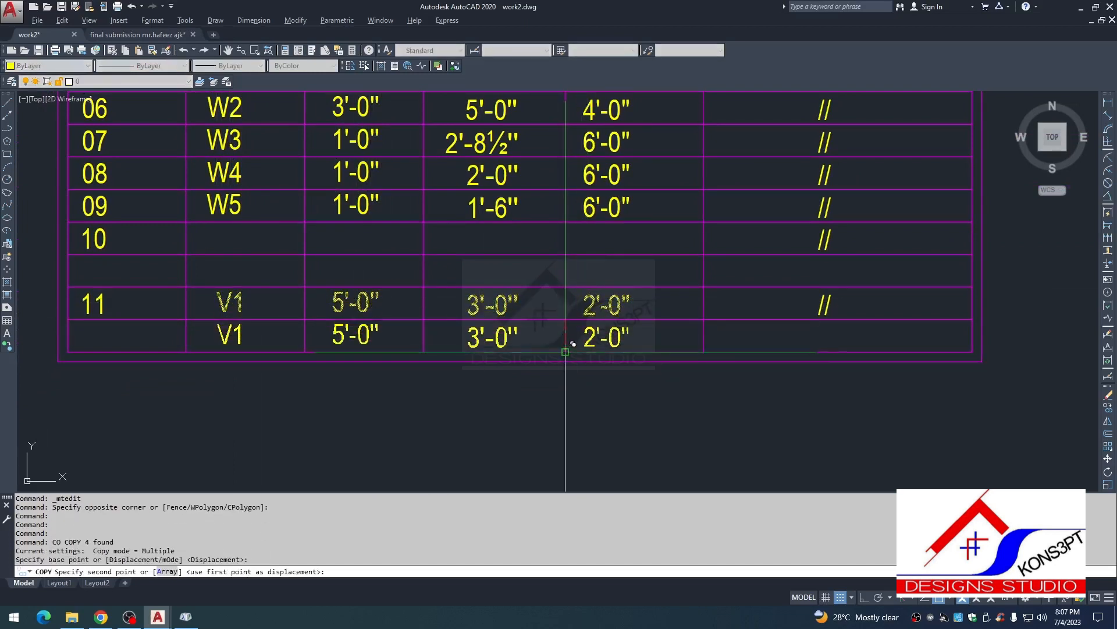
{"action": "key", "text": "Escape"}
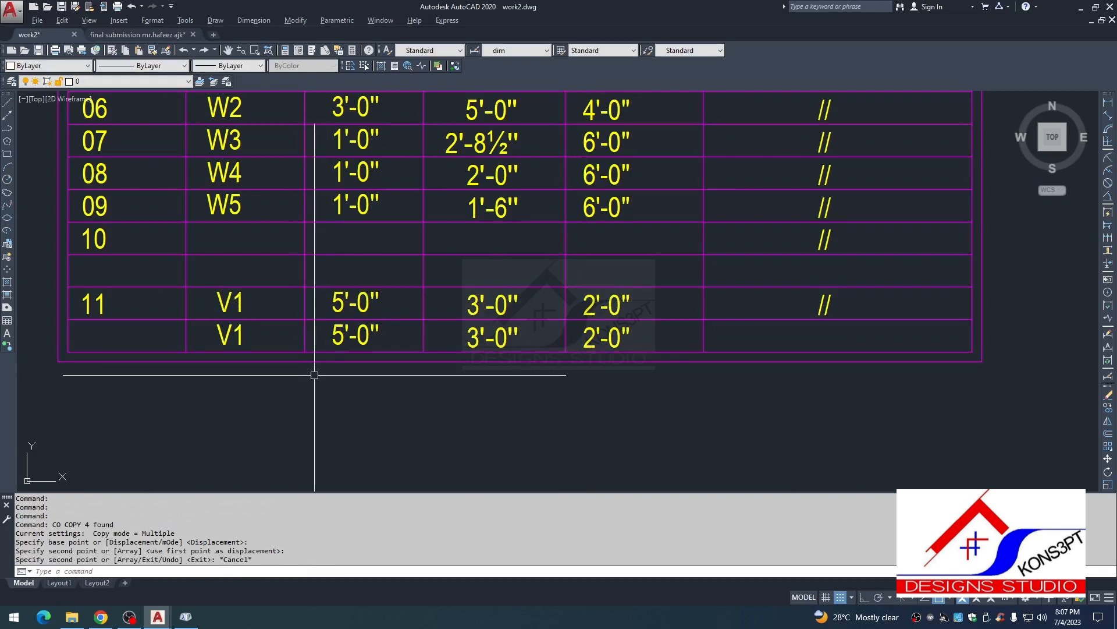
Step: Rename the type in the schedule's last row to V2, keeping that row's sill
{"action": "double_click", "coordinate": [240, 336]}
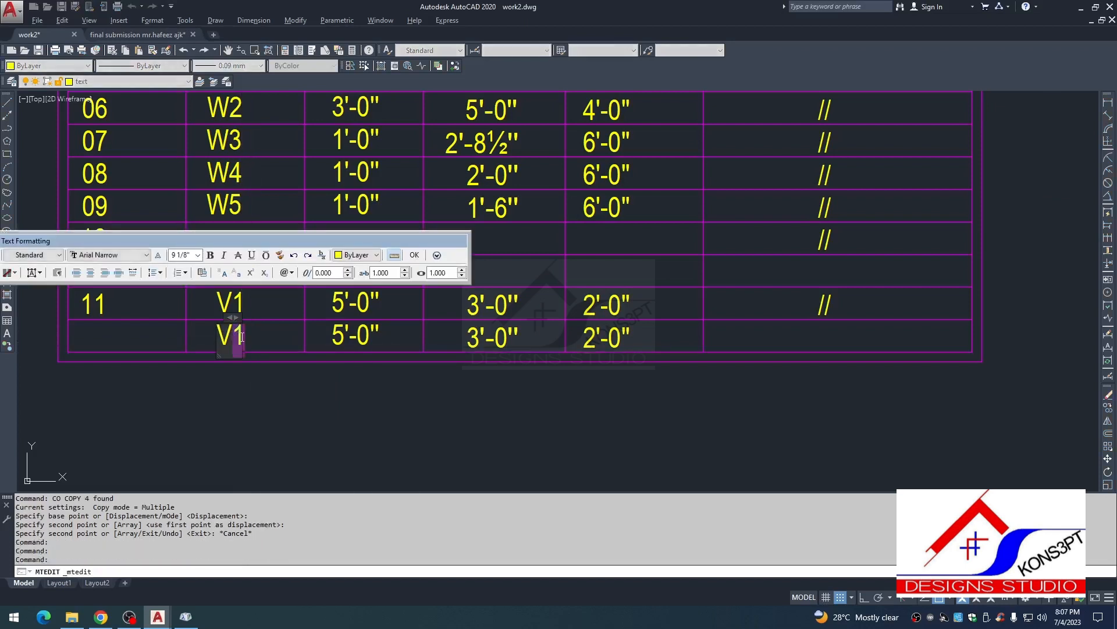
{"action": "type", "text": "2"}
{"action": "left_click", "coordinate": [362, 387]}
{"action": "double_click", "coordinate": [336, 343]}
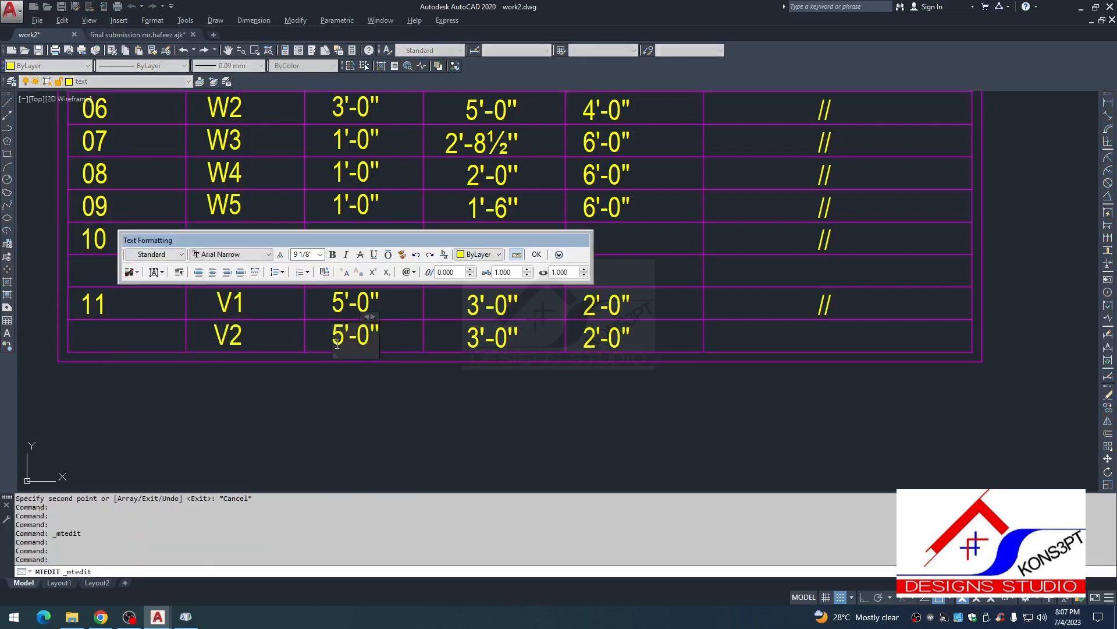
{"action": "left_click", "coordinate": [461, 424]}
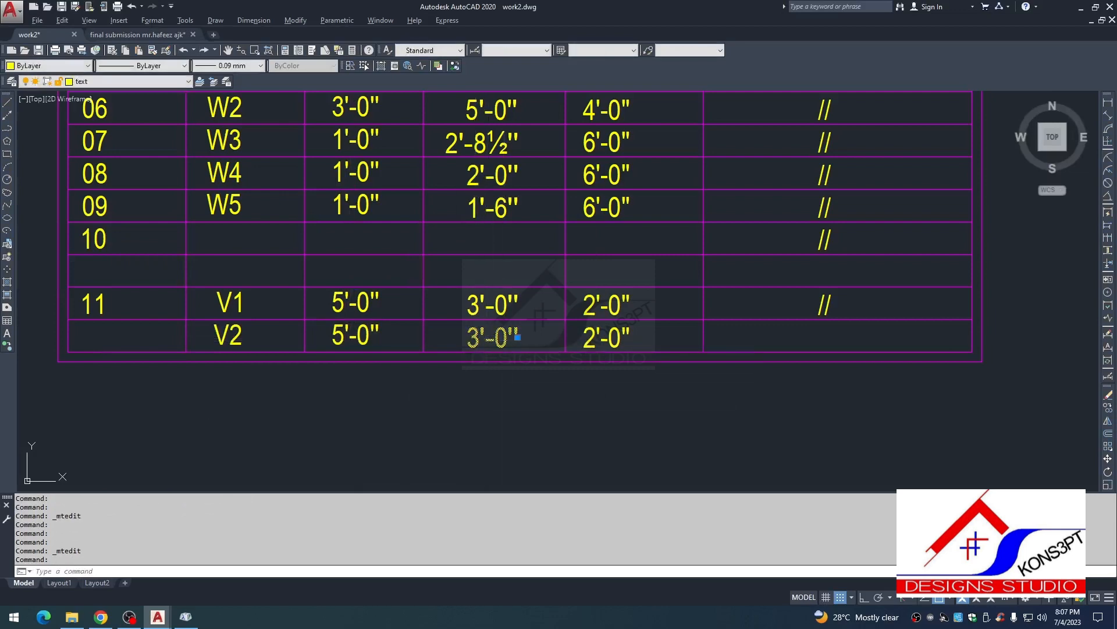
Step: Set the V2 row's width to 1'-6" in the schedule
{"action": "double_click", "coordinate": [490, 338]}
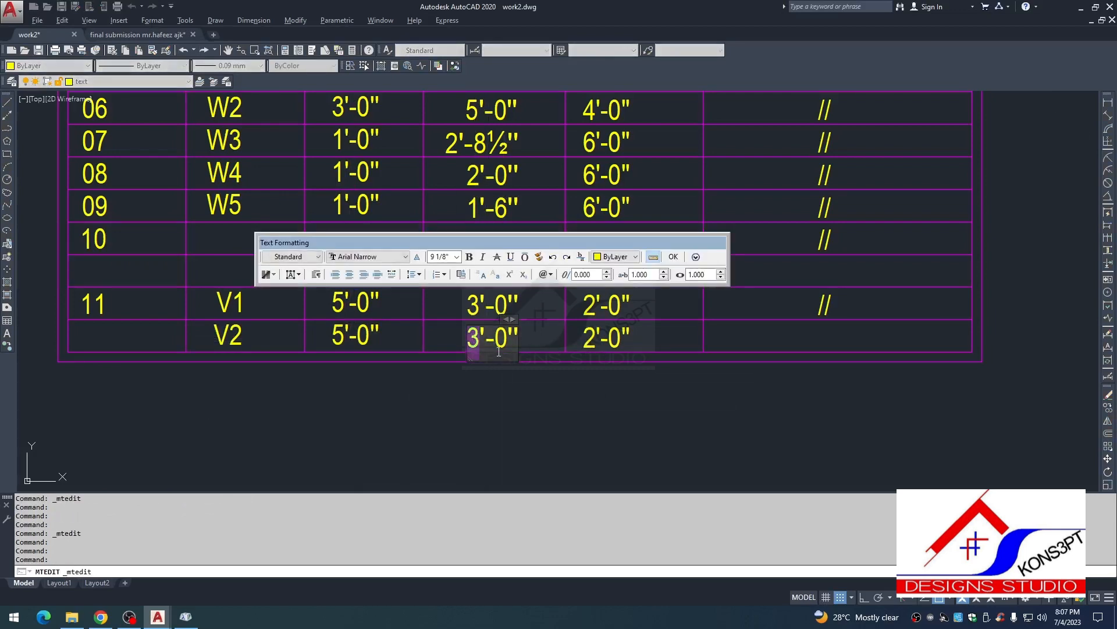
{"action": "type", "text": "6"}
{"action": "left_click", "coordinate": [498, 375]}
Step: Check the width dimension of the V2 ventilator beside the O.T.S. on the plan against the V2 row in the schedule
{"action": "scroll", "coordinate": [488, 334], "scroll_direction": "down", "scroll_amount": 10}
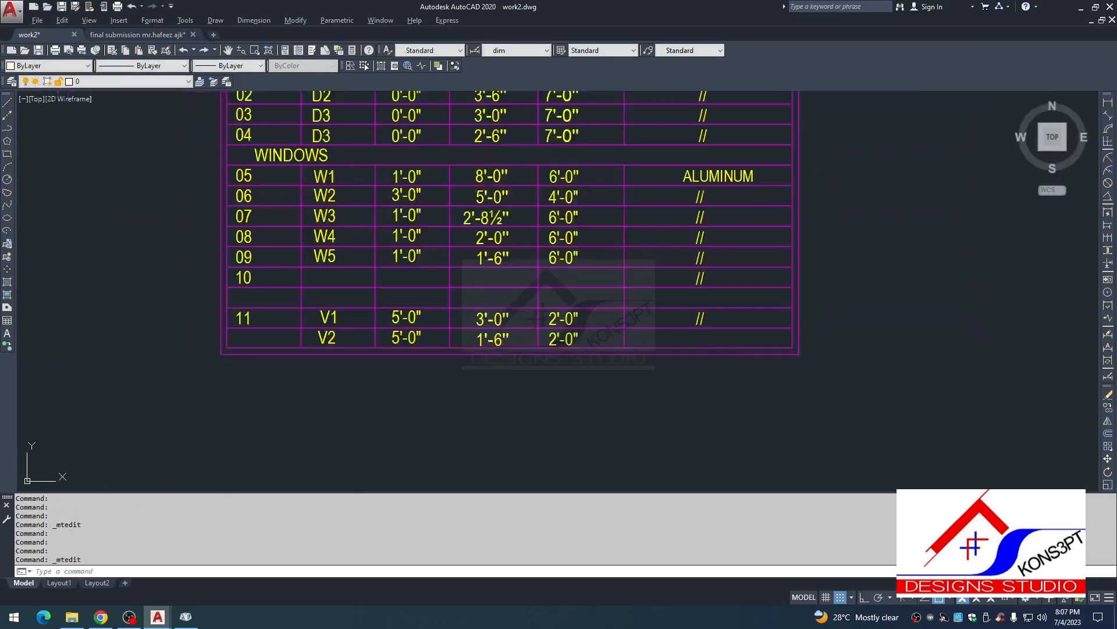
{"action": "scroll", "coordinate": [508, 183], "scroll_direction": "up", "scroll_amount": 10}
{"action": "scroll", "coordinate": [534, 230], "scroll_direction": "up", "scroll_amount": 3}
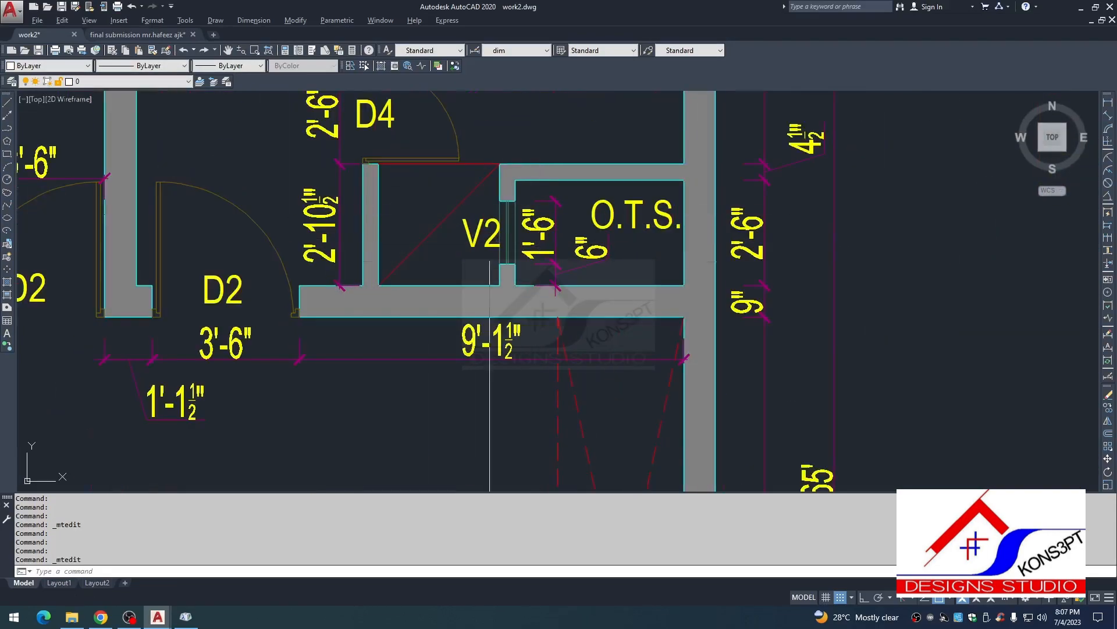
{"action": "scroll", "coordinate": [505, 239], "scroll_direction": "down", "scroll_amount": 10}
{"action": "middle_click_drag", "start_coordinate": [489, 373], "coordinate": [459, 184]}
{"action": "middle_click_drag", "start_coordinate": [434, 324], "coordinate": [412, 188]}
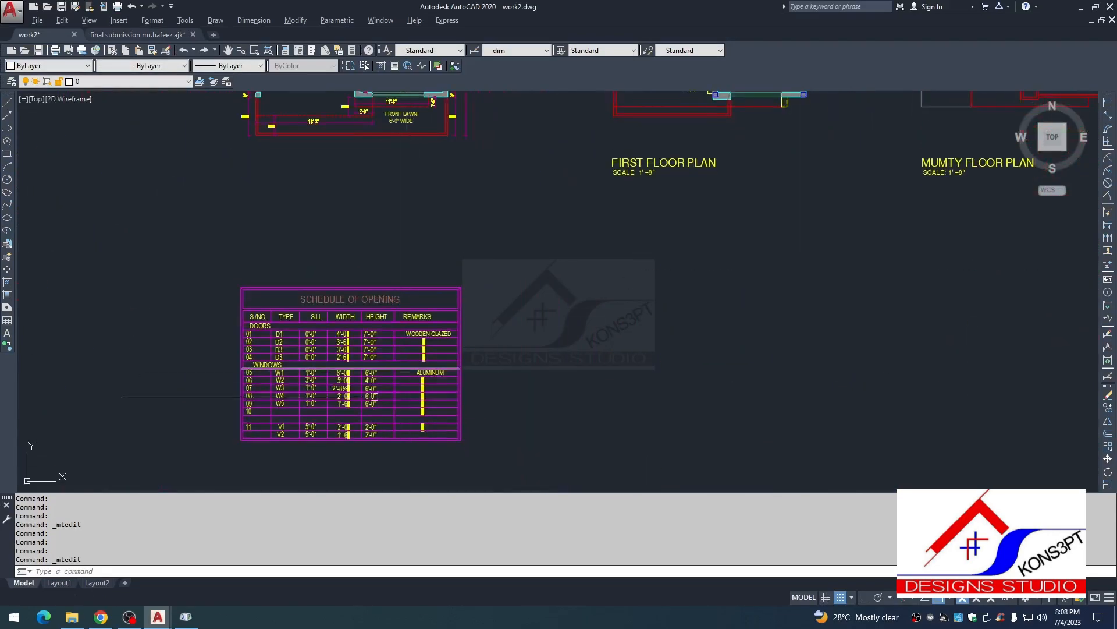
{"action": "scroll", "coordinate": [378, 431], "scroll_direction": "up", "scroll_amount": 10}
{"action": "middle_click_drag", "start_coordinate": [379, 434], "coordinate": [452, 261]}
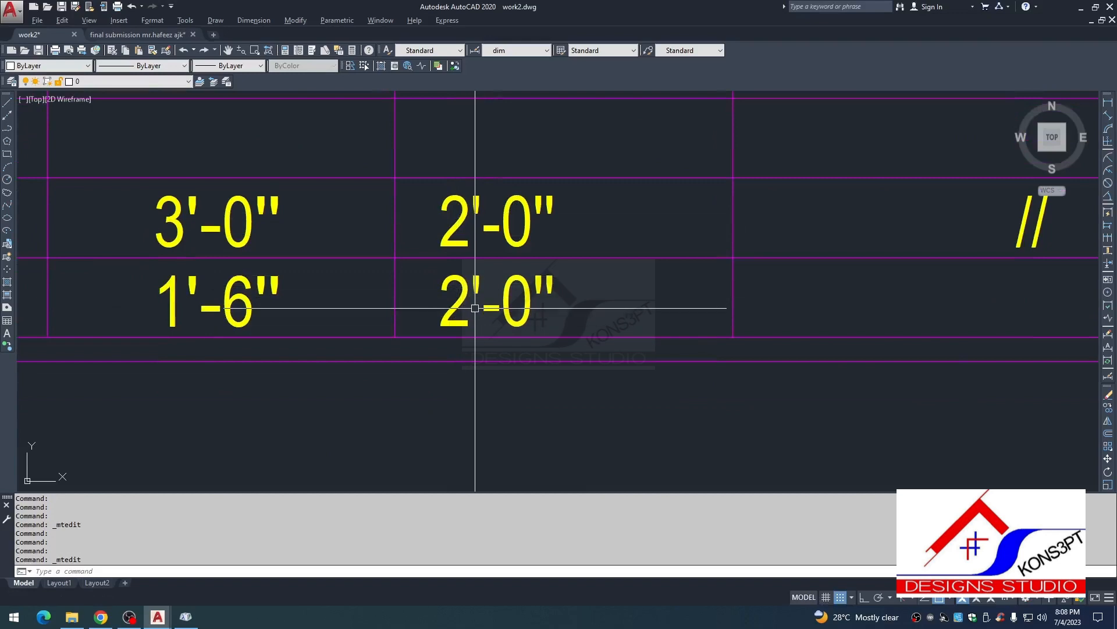
Step: Copy the // remark from the V1 row down into the V2 row's remarks cell
{"action": "scroll", "coordinate": [476, 308], "scroll_direction": "down", "scroll_amount": 5}
{"action": "scroll", "coordinate": [570, 325], "scroll_direction": "up", "scroll_amount": 5}
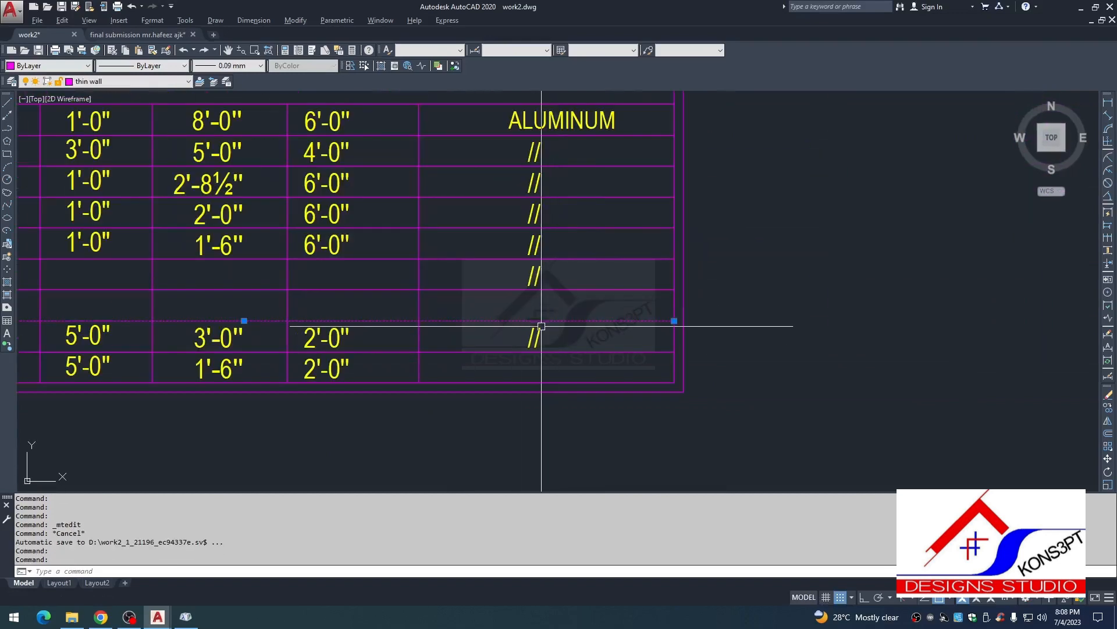
{"action": "left_click", "coordinate": [534, 338]}
{"action": "type", "text": "co"}
{"action": "key", "text": "Return"}
{"action": "left_click", "coordinate": [547, 343]}
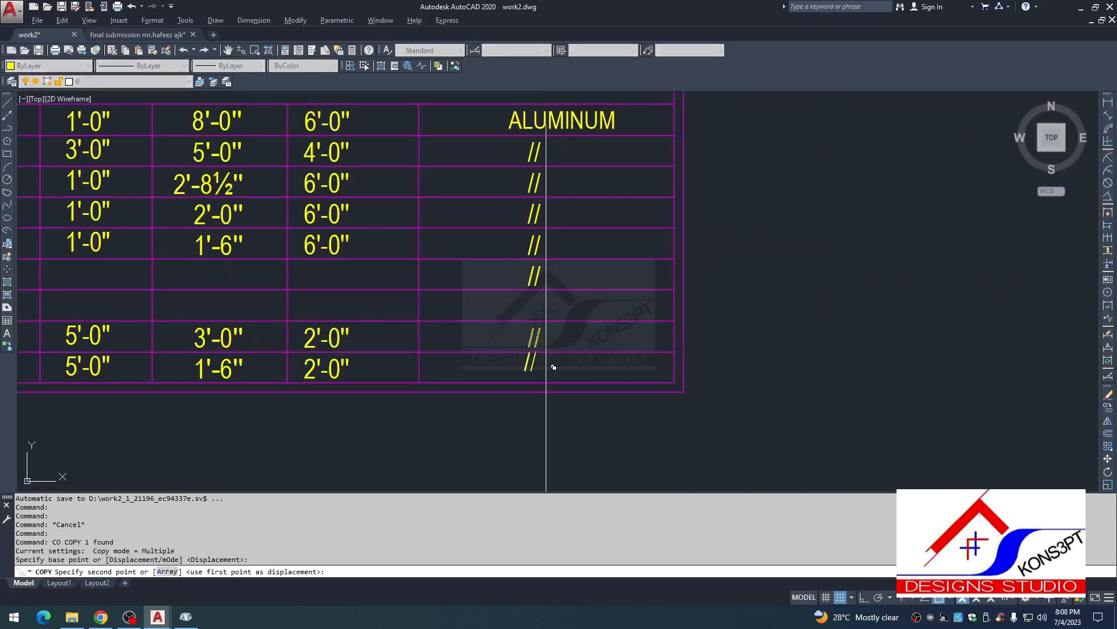
{"action": "left_click", "coordinate": [550, 374]}
{"action": "key", "text": "Escape"}
Step: Review the schedule's door, window and ventilator rows with their remarks, and the table's placement beneath the floor plans
{"action": "middle_click_drag", "start_coordinate": [526, 152], "coordinate": [516, 179]}
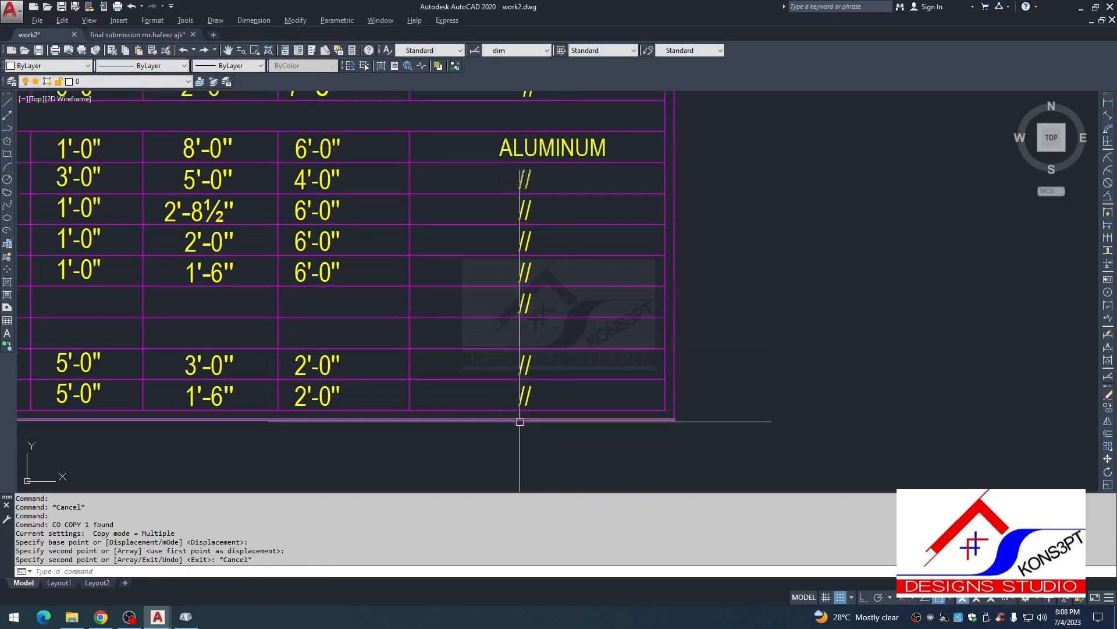
{"action": "scroll", "coordinate": [521, 309], "scroll_direction": "down", "scroll_amount": 4}
{"action": "scroll", "coordinate": [516, 282], "scroll_direction": "up", "scroll_amount": 8}
{"action": "scroll", "coordinate": [513, 273], "scroll_direction": "down", "scroll_amount": 4}
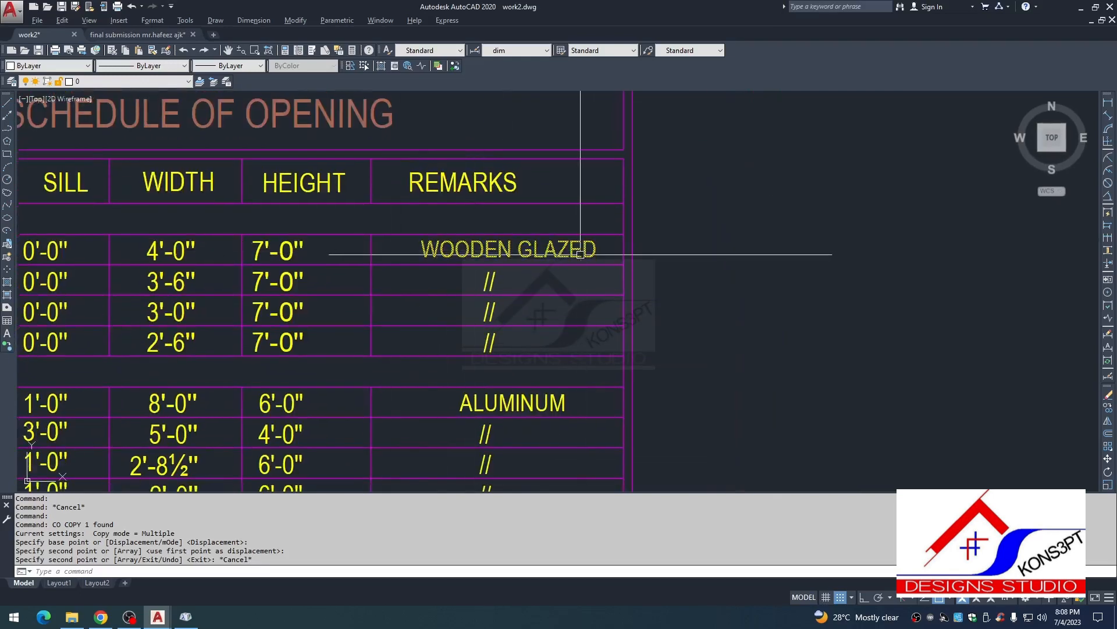
{"action": "scroll", "coordinate": [576, 250], "scroll_direction": "down", "scroll_amount": 3}
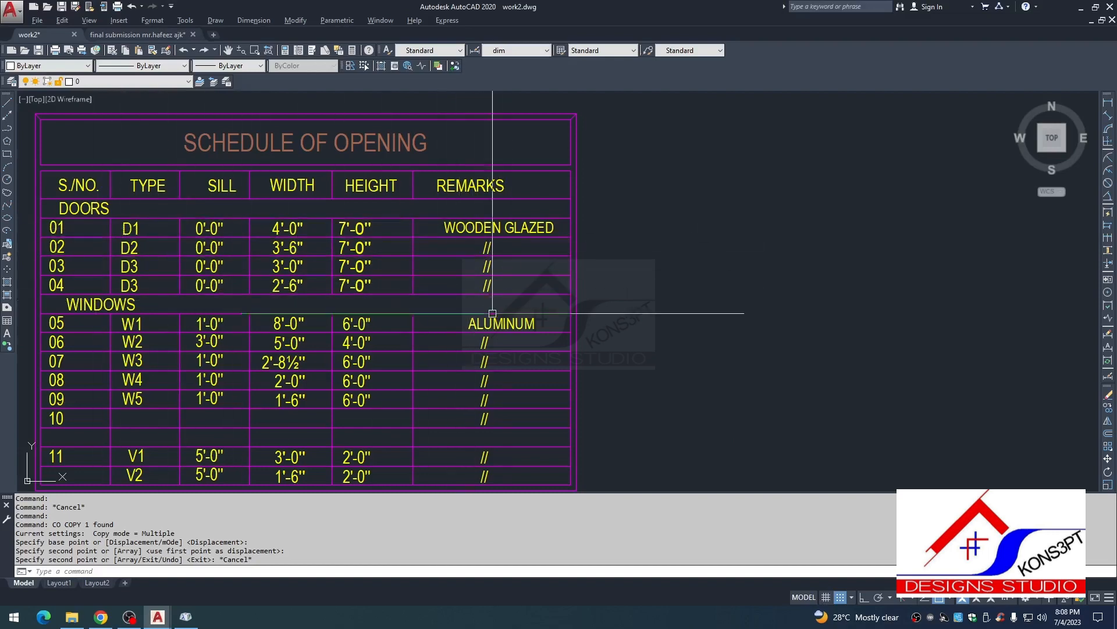
{"action": "scroll", "coordinate": [502, 184], "scroll_direction": "down", "scroll_amount": 2}
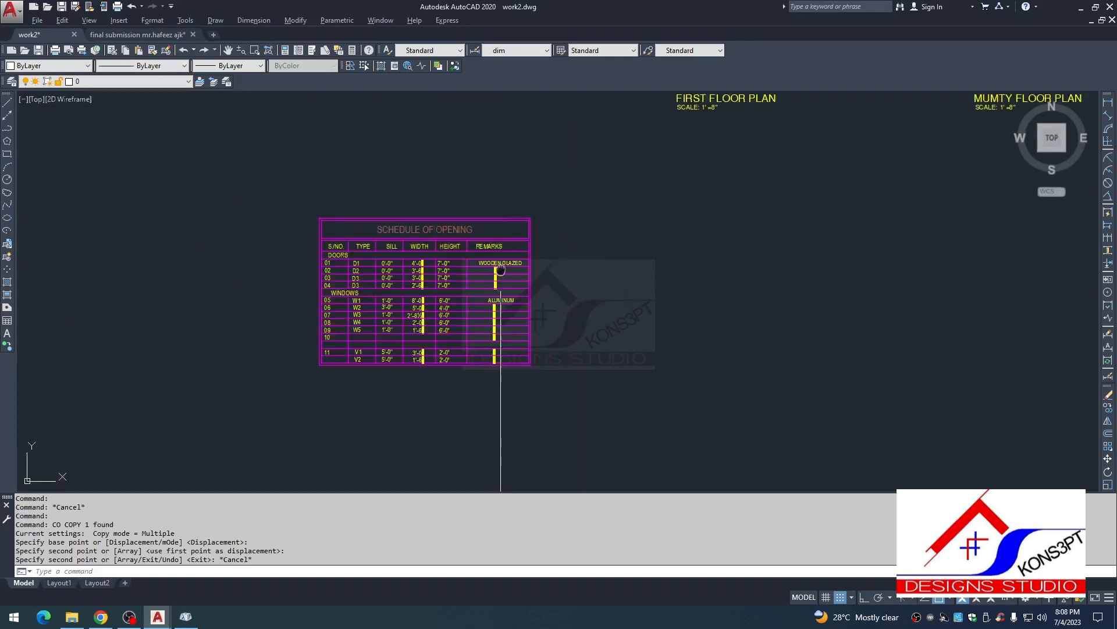
{"action": "scroll", "coordinate": [427, 310], "scroll_direction": "down", "scroll_amount": 2}
{"action": "scroll", "coordinate": [473, 327], "scroll_direction": "up", "scroll_amount": 5}
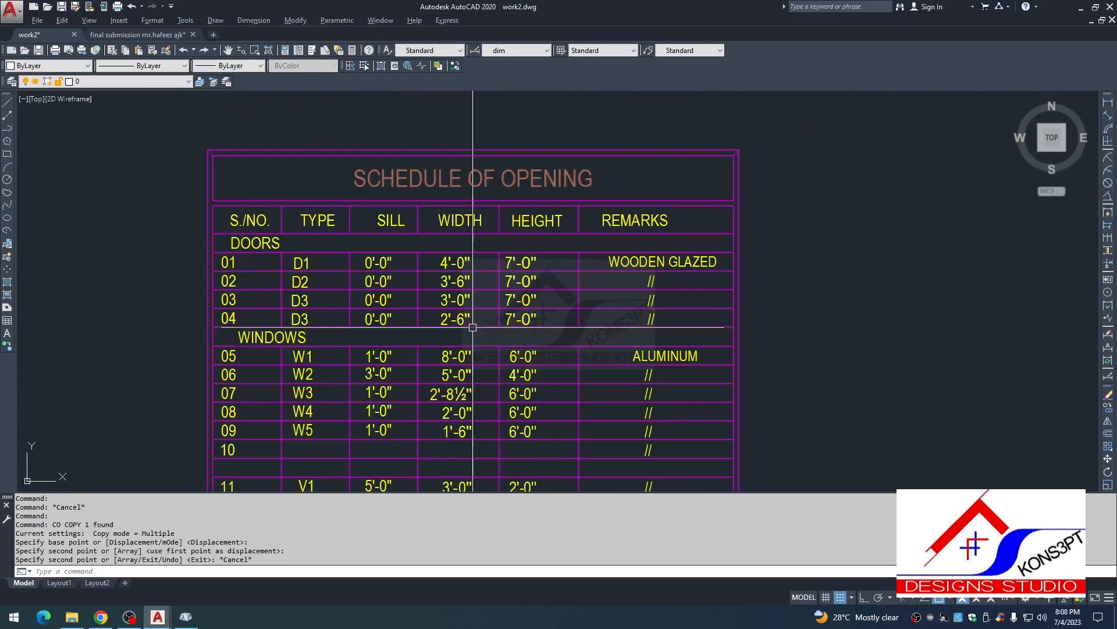
{"action": "scroll", "coordinate": [460, 307], "scroll_direction": "down", "scroll_amount": 6}
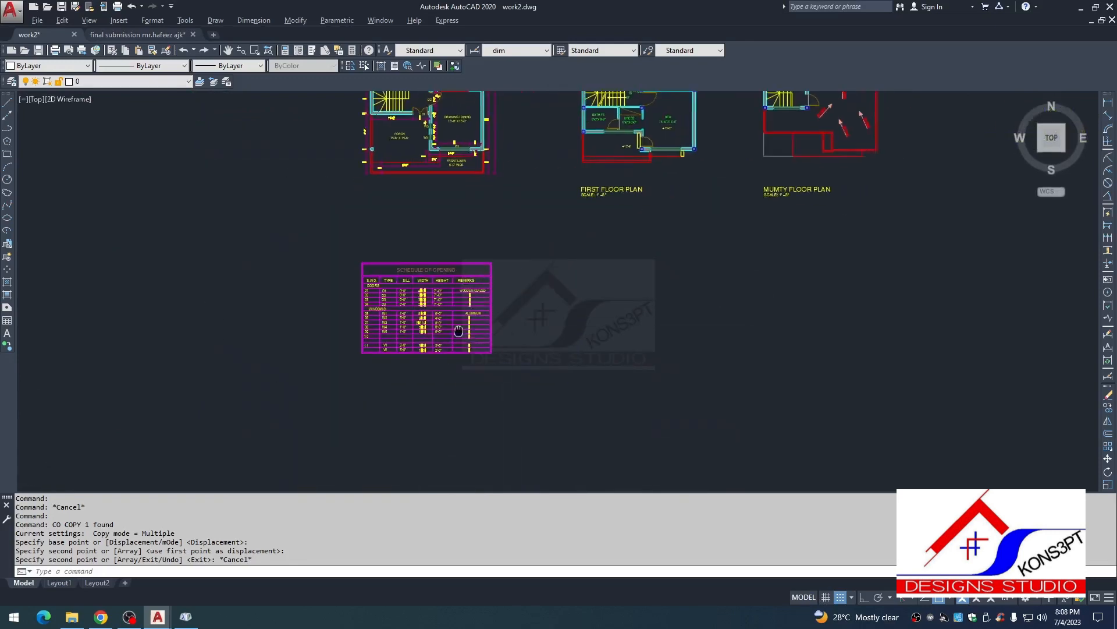
{"action": "scroll", "coordinate": [460, 307], "scroll_direction": "down", "scroll_amount": 2}
{"action": "scroll", "coordinate": [456, 264], "scroll_direction": "up", "scroll_amount": 7}
{"action": "scroll", "coordinate": [481, 309], "scroll_direction": "down", "scroll_amount": 5}
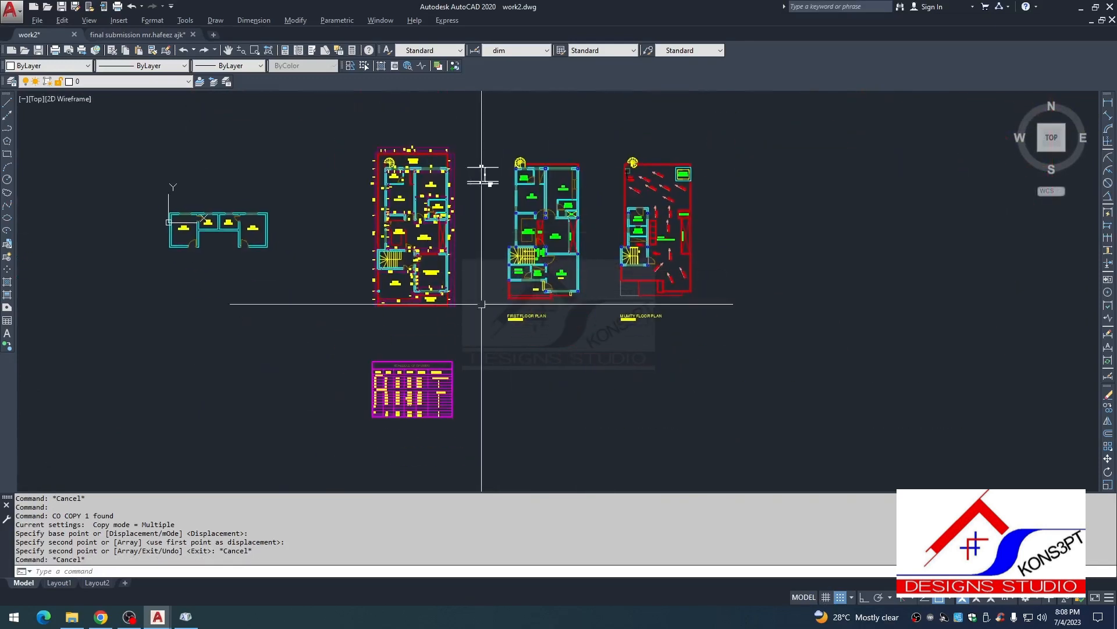
{"action": "key", "text": "Escape"}
{"action": "key", "text": "Escape"}
{"action": "scroll", "coordinate": [429, 384], "scroll_direction": "up", "scroll_amount": 4}
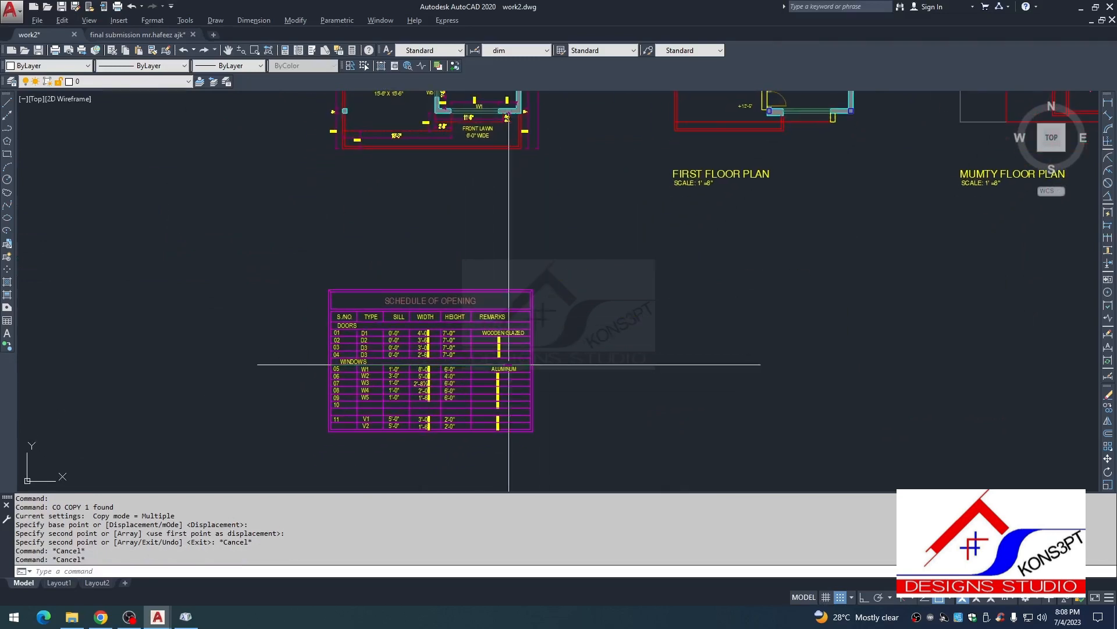